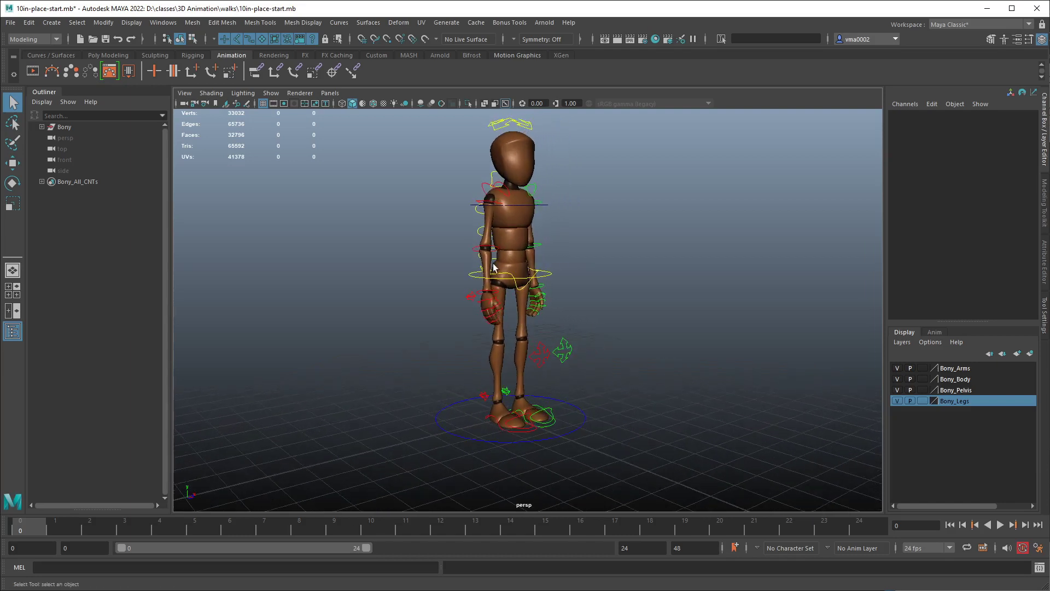
Switch to Photos and study the contact, down, passing and up poses in the ASK_pg108.JPG walk reference.
{"action": "key", "text": "alt+Tab"}
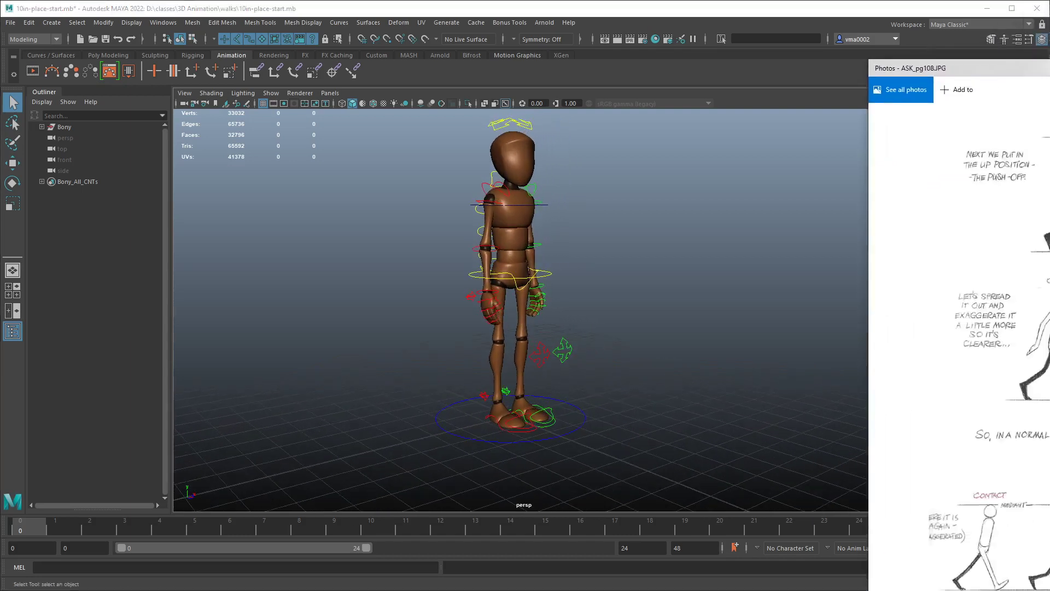
{"action": "left_click_drag", "start_coordinate": [779, 33], "coordinate": [758, 22]}
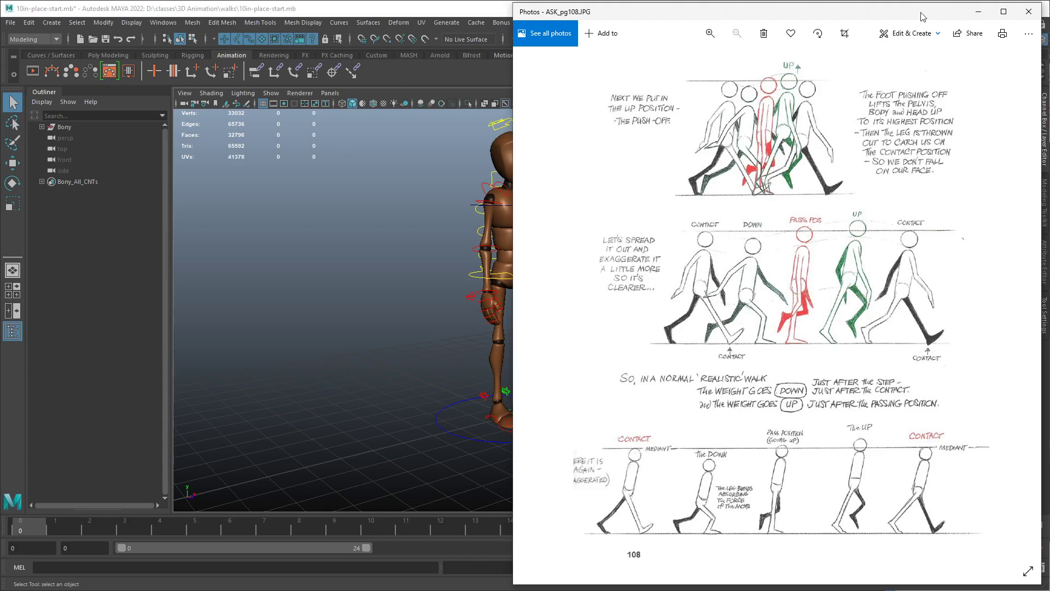
{"action": "left_click", "coordinate": [978, 12]}
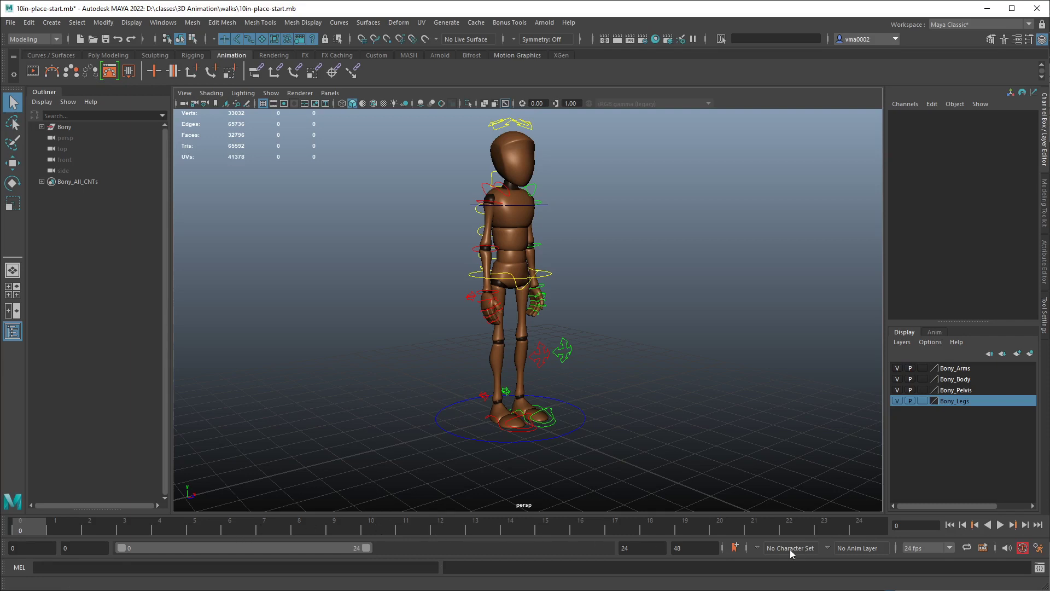
Place the feet in a stride, moving the right foot control forward to about 1.92 and the left one back to about -2.25 in Translate Z.
{"action": "left_click_drag", "start_coordinate": [511, 428], "coordinate": [543, 432], "text": "alt"}
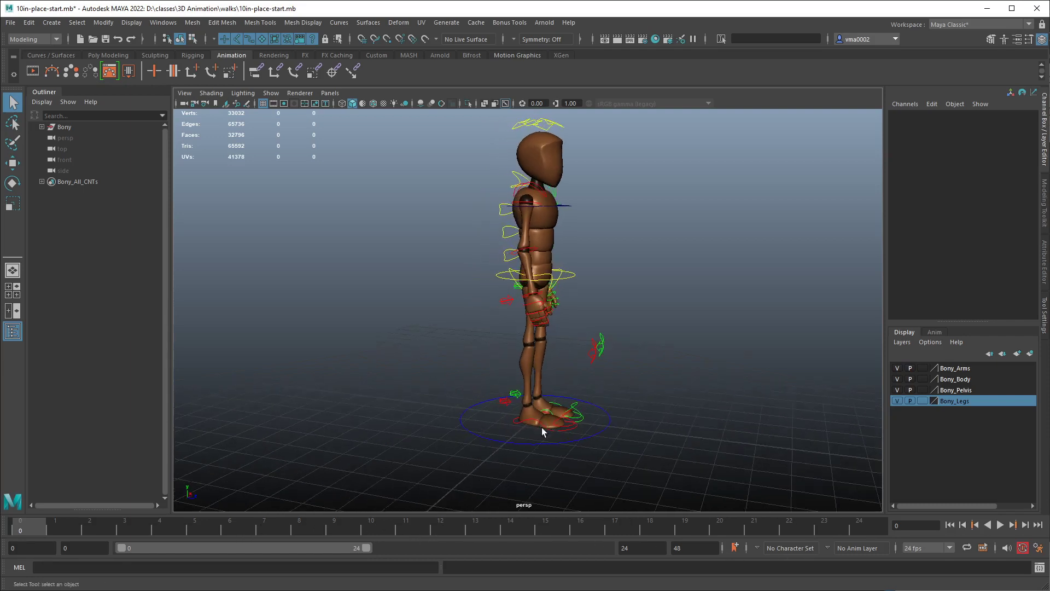
{"action": "left_click", "coordinate": [543, 431]}
{"action": "key", "text": "w"}
{"action": "right_click_drag", "start_coordinate": [543, 430], "coordinate": [617, 452], "text": "alt"}
{"action": "left_click_drag", "start_coordinate": [617, 452], "coordinate": [667, 457]}
{"action": "left_click", "coordinate": [581, 457]}
{"action": "left_click_drag", "start_coordinate": [616, 438], "coordinate": [518, 436]}
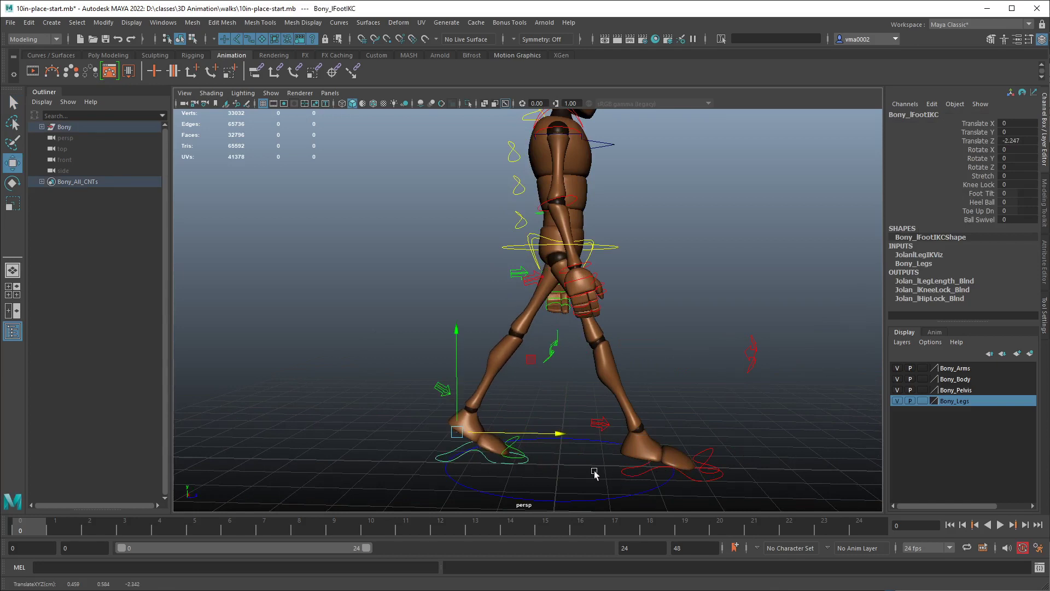
{"action": "left_click_drag", "start_coordinate": [562, 470], "coordinate": [596, 422], "text": "alt"}
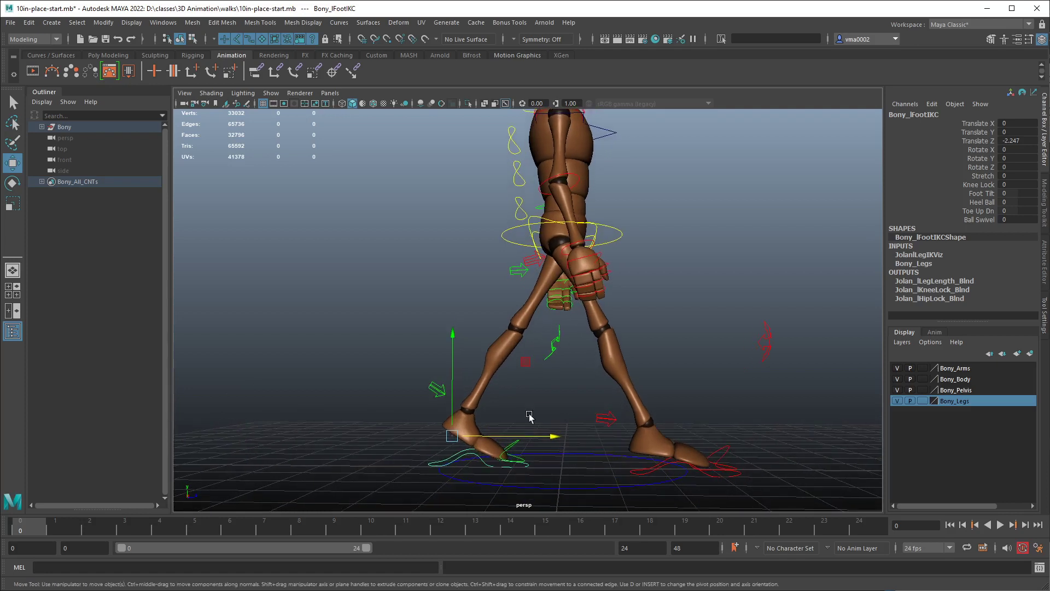
{"action": "left_click_drag", "start_coordinate": [584, 432], "coordinate": [458, 449], "text": "alt"}
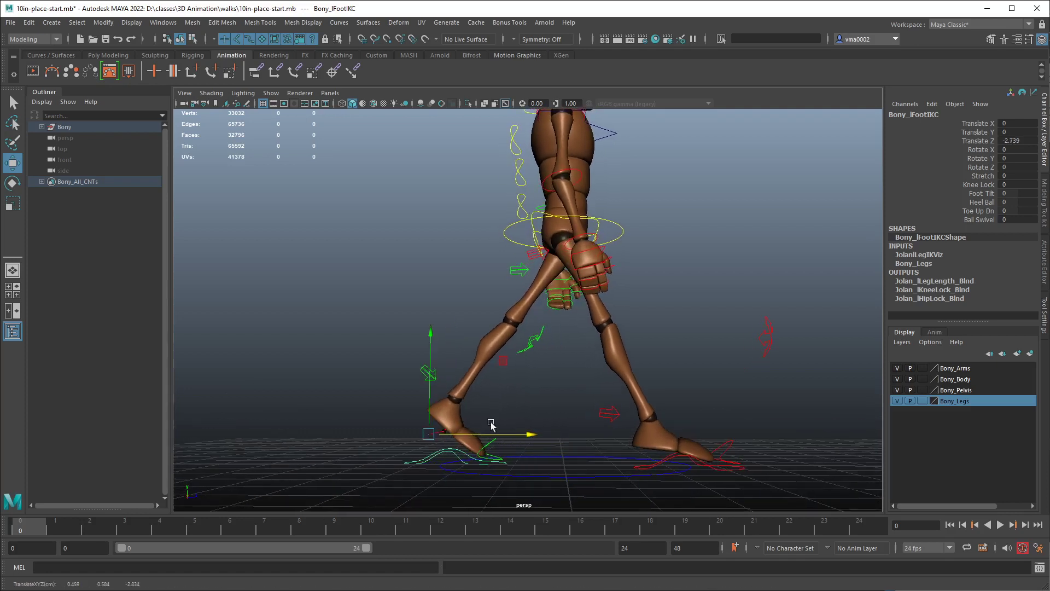
{"action": "key", "text": "ctrl+z"}
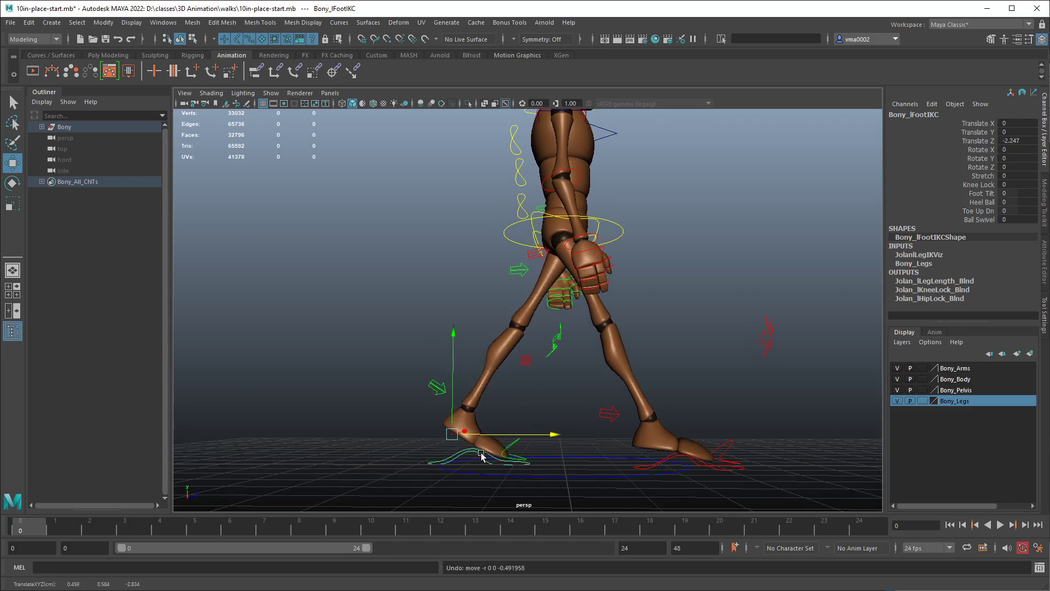
{"action": "left_click_drag", "start_coordinate": [530, 446], "coordinate": [448, 446]}
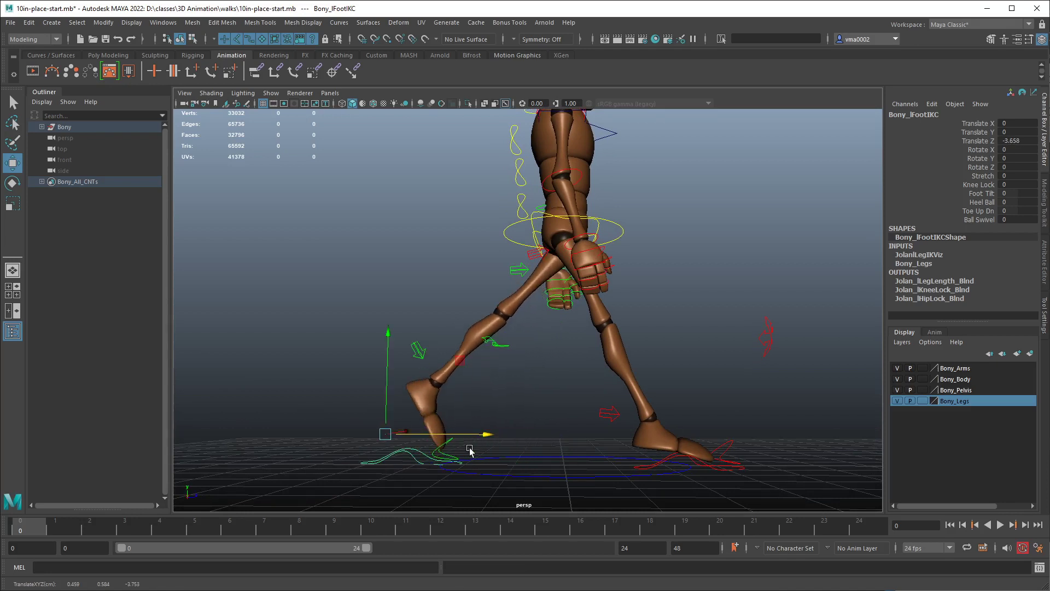
{"action": "key", "text": "ctrl+z"}
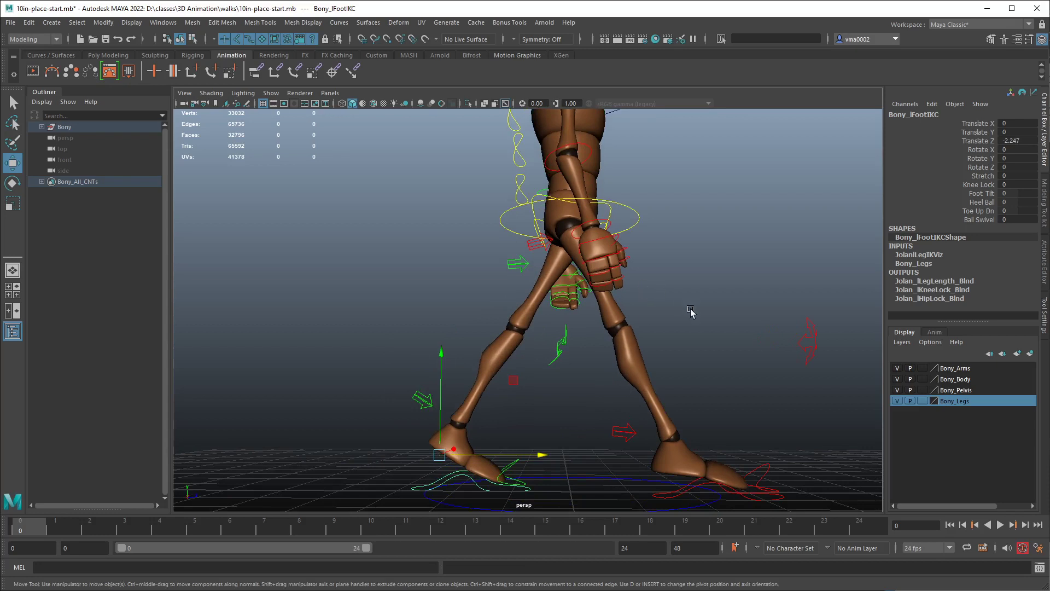
Lower the body with the Bony_ROOTC control by setting its Translate Y to -0.45.
{"action": "left_click_drag", "start_coordinate": [682, 325], "coordinate": [677, 274], "text": "alt"}
{"action": "left_click", "coordinate": [634, 191]}
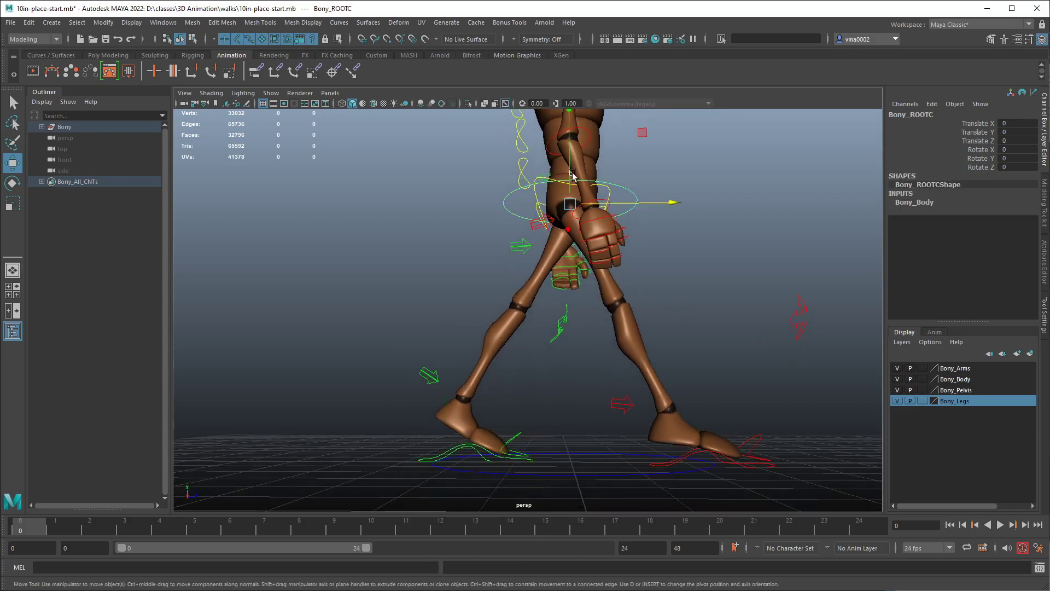
{"action": "left_click_drag", "start_coordinate": [567, 168], "coordinate": [566, 192]}
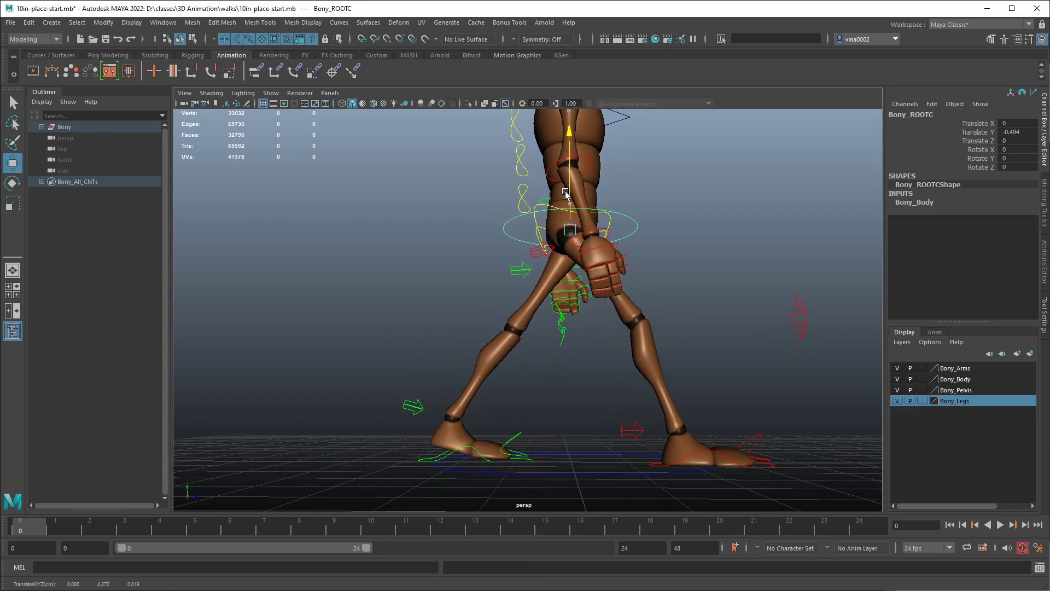
{"action": "left_click_drag", "start_coordinate": [566, 193], "coordinate": [567, 190]}
{"action": "left_click", "coordinate": [1016, 134]}
{"action": "key", "text": "Return"}
{"action": "scroll", "coordinate": [706, 433], "scroll_direction": "up", "scroll_amount": 2}
{"action": "scroll", "coordinate": [689, 444], "scroll_direction": "down", "scroll_amount": 2}
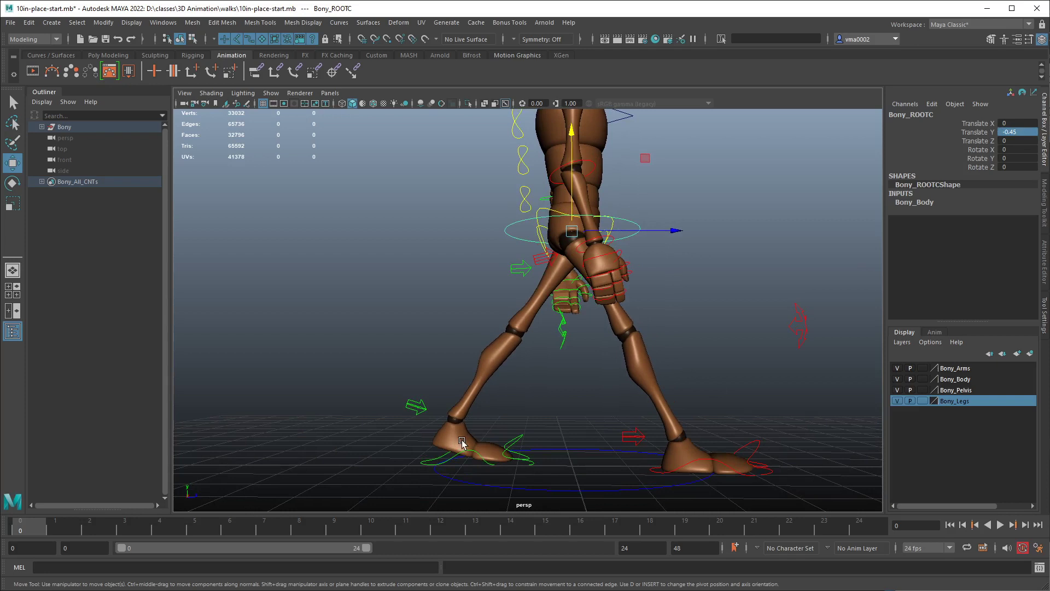
Compare the right foot with the contact pose in the reference image, and tilt it back on its heel with Heel Ball at about -1.3.
{"action": "left_click", "coordinate": [654, 471]}
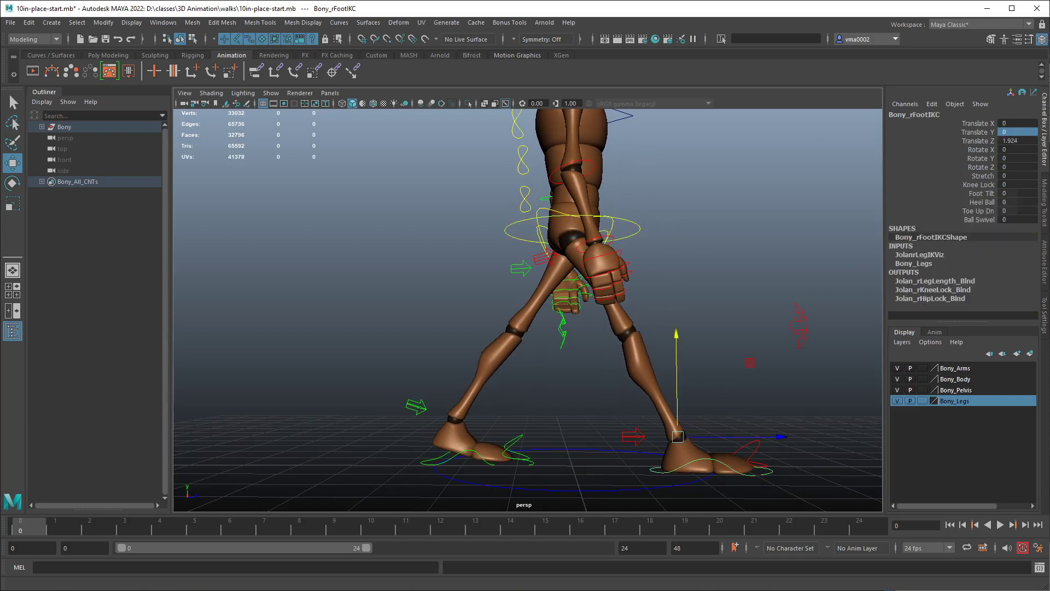
{"action": "key", "text": "alt+Tab"}
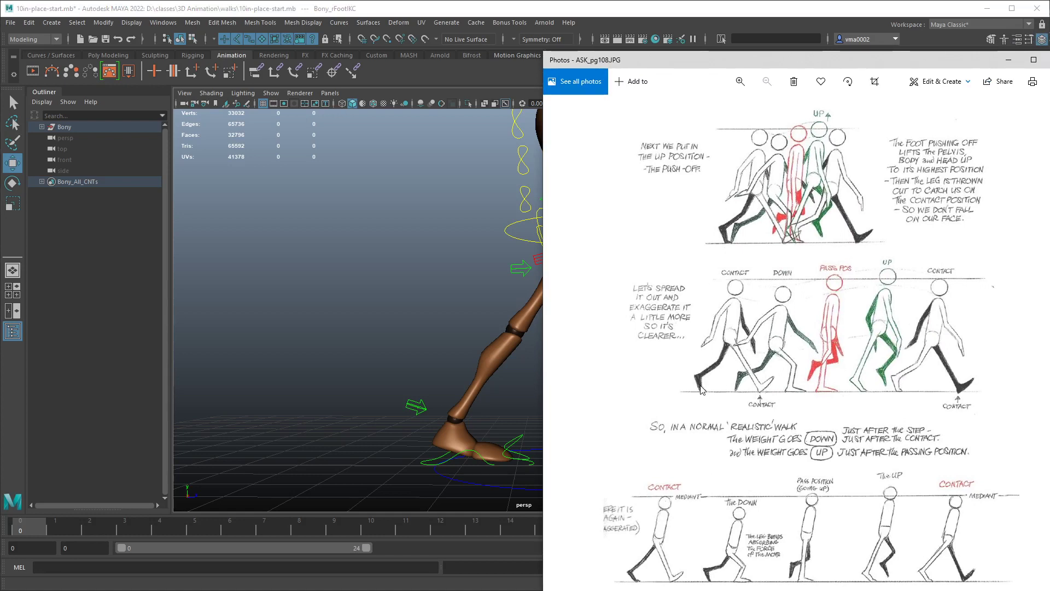
{"action": "key", "text": "alt+Tab"}
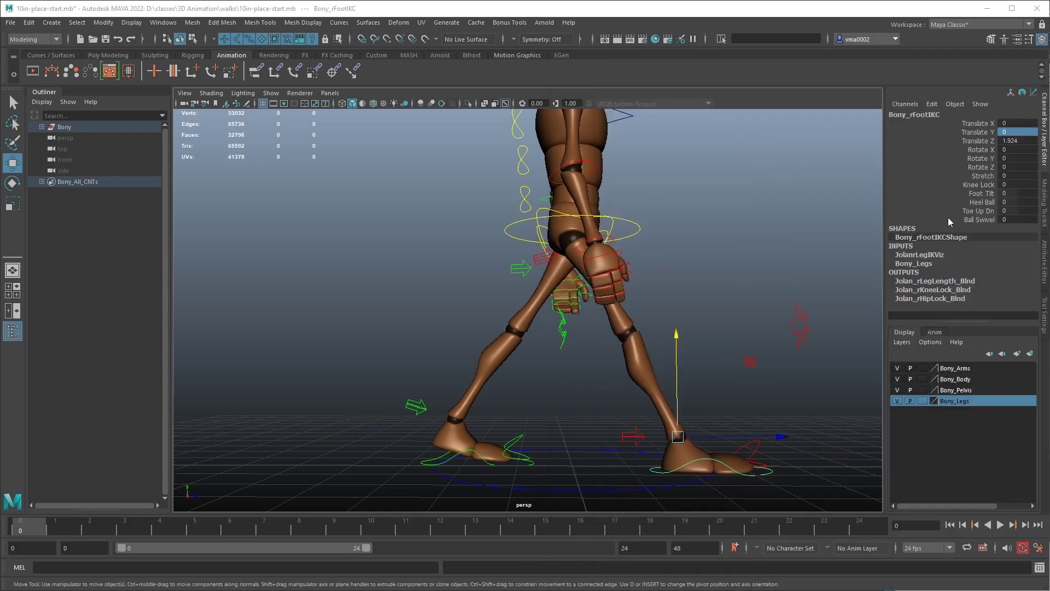
{"action": "left_click", "coordinate": [983, 202]}
{"action": "left_click_drag", "start_coordinate": [729, 463], "coordinate": [718, 461], "text": "alt"}
{"action": "key", "text": "e"}
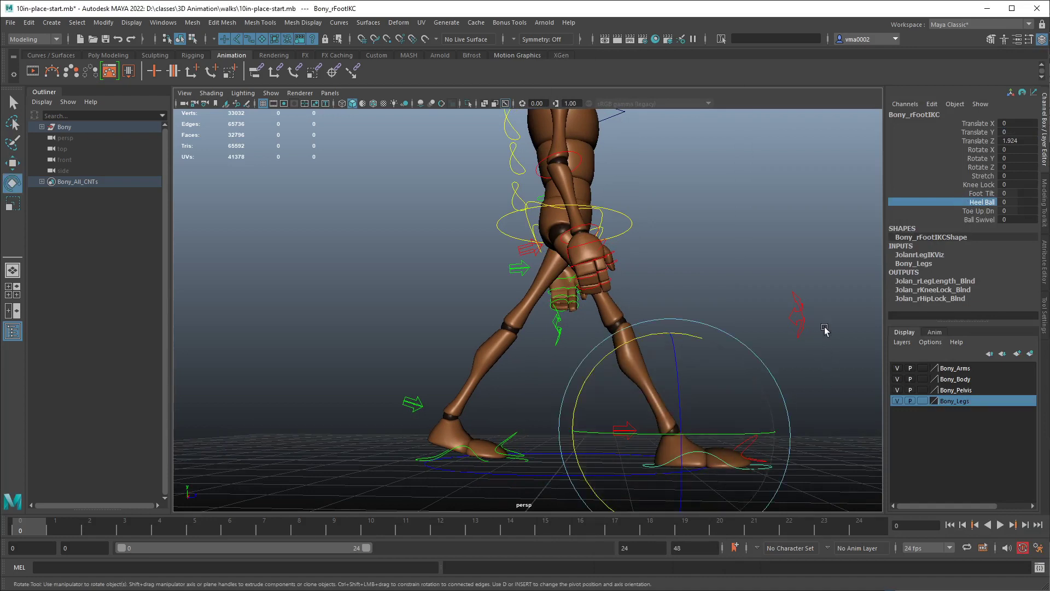
{"action": "mouse_move", "coordinate": [667, 332]}
{"action": "left_mouse_down"}
{"action": "mouse_move", "coordinate": [615, 352]}
{"action": "mouse_move", "coordinate": [678, 346]}
{"action": "mouse_move", "coordinate": [658, 348]}
{"action": "left_mouse_up"}
{"action": "key", "text": "ctrl+z"}
{"action": "key", "text": "q"}
{"action": "middle_click_drag", "start_coordinate": [823, 318], "coordinate": [755, 344]}
{"action": "left_click_drag", "start_coordinate": [755, 345], "coordinate": [781, 356], "text": "alt"}
{"action": "middle_click_drag", "start_coordinate": [781, 356], "coordinate": [766, 353]}
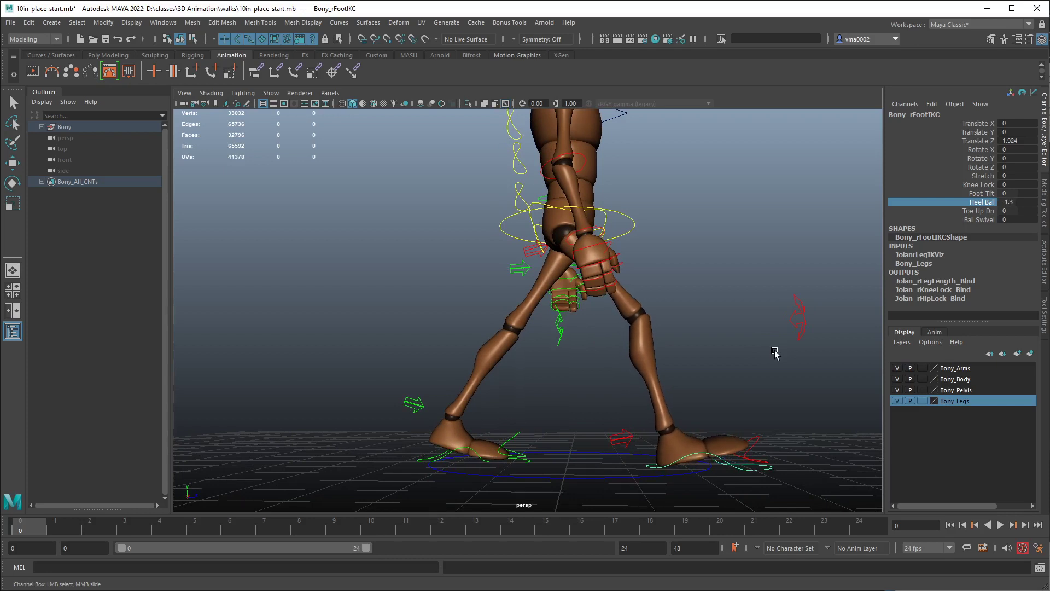
Raise the left foot's heel onto the ball with a Heel Ball value of about 4.
{"action": "left_click_drag", "start_coordinate": [762, 356], "coordinate": [755, 329], "text": "alt"}
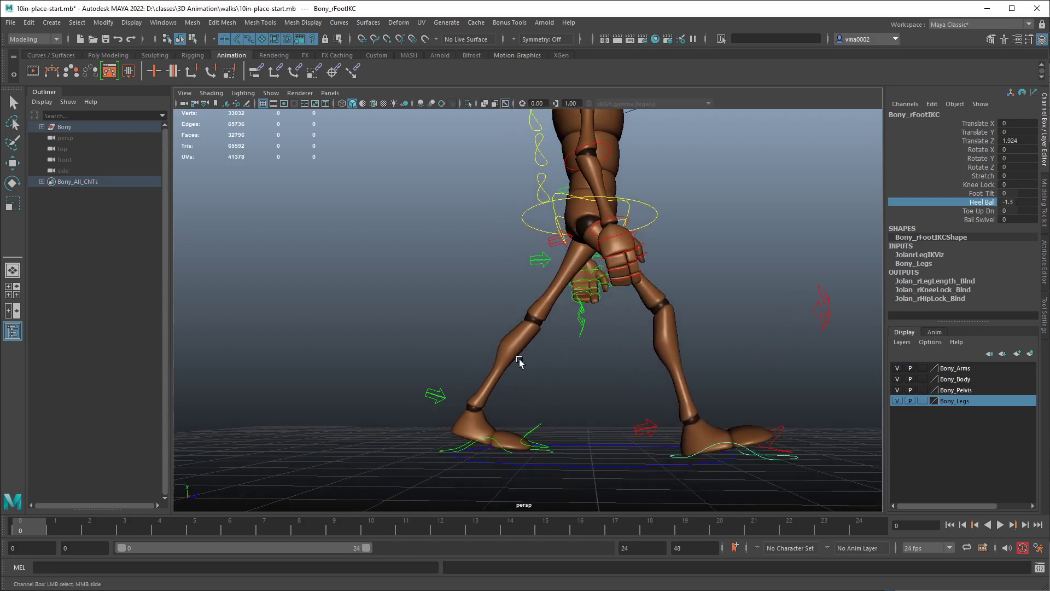
{"action": "left_click", "coordinate": [484, 441]}
{"action": "key", "text": "e"}
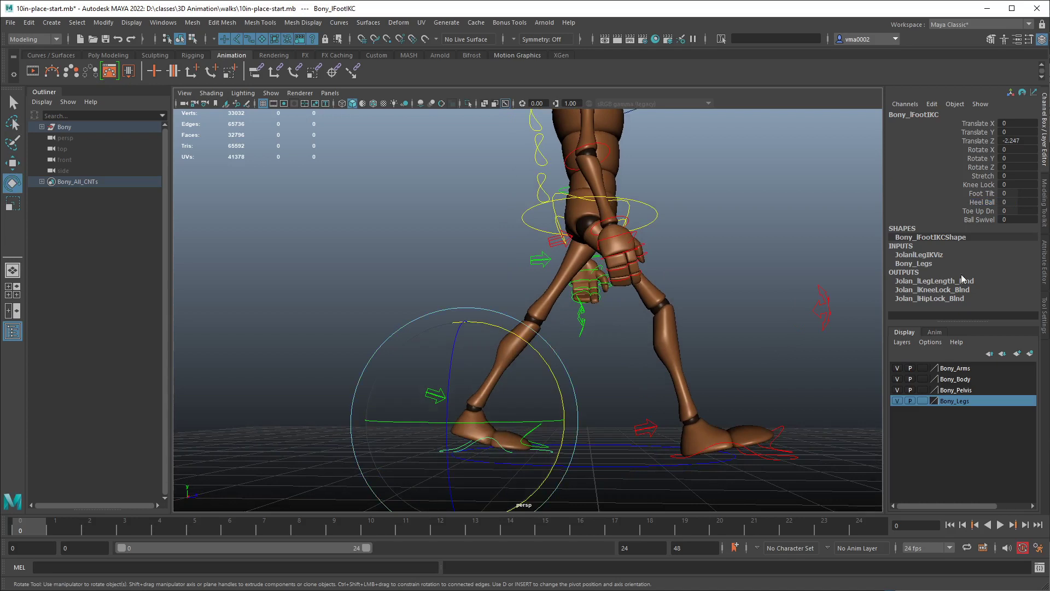
{"action": "left_click", "coordinate": [982, 202]}
{"action": "middle_click_drag", "start_coordinate": [662, 375], "coordinate": [684, 375]}
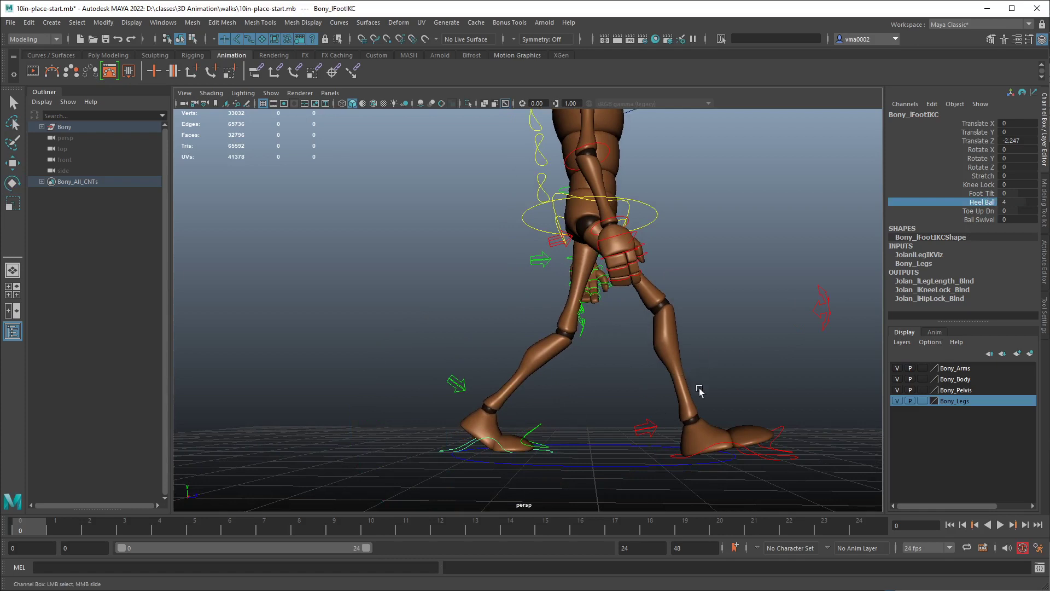
Raise the Bony_ROOTC control slightly, to a Translate Y of about -0.35.
{"action": "key", "text": "e"}
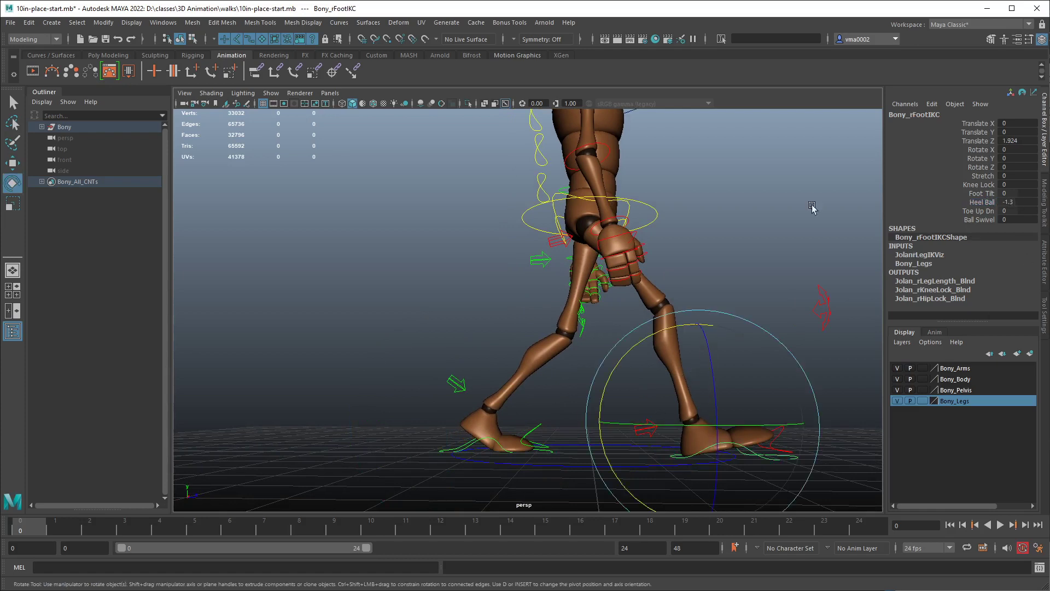
{"action": "left_click", "coordinate": [657, 217]}
{"action": "key", "text": "w"}
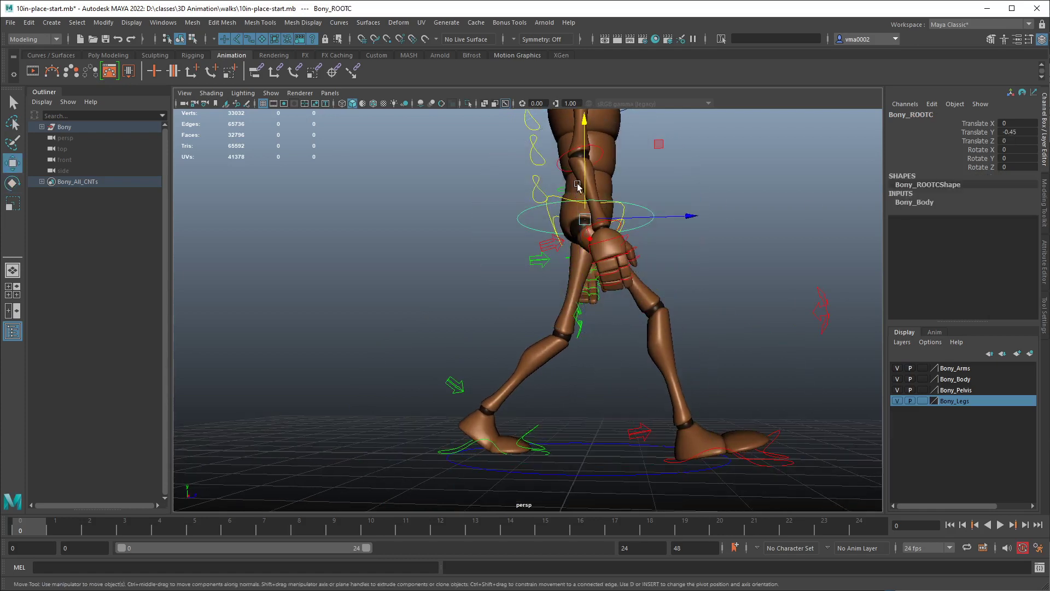
{"action": "left_click_drag", "start_coordinate": [584, 186], "coordinate": [577, 179]}
{"action": "left_click_drag", "start_coordinate": [646, 274], "coordinate": [650, 282], "text": "alt"}
{"action": "left_click_drag", "start_coordinate": [591, 403], "coordinate": [581, 398], "text": "alt"}
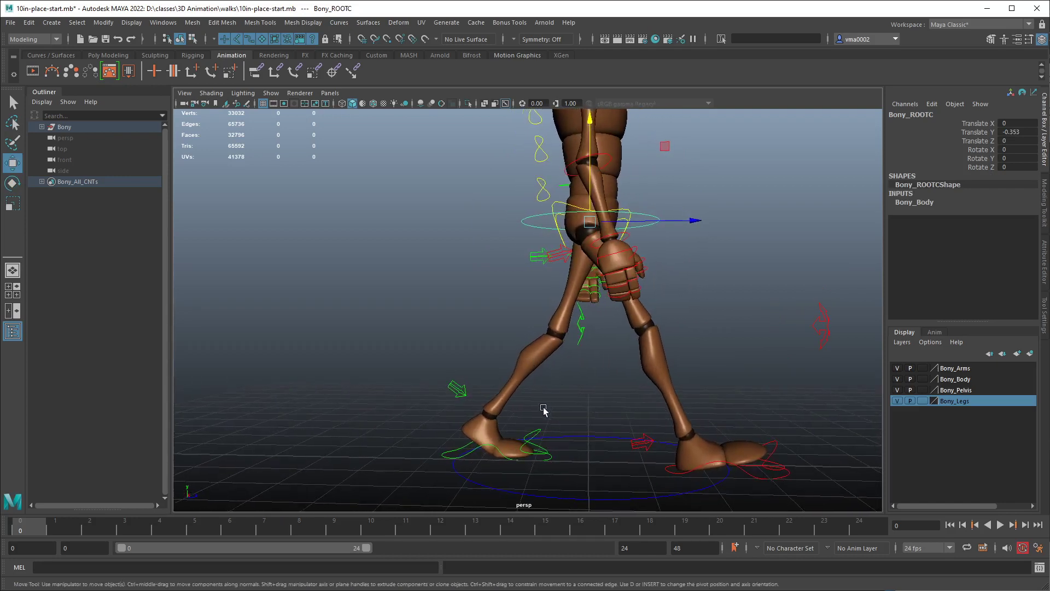
Reduce the left foot's heel lift by setting its Heel Ball to 3.4.
{"action": "left_click", "coordinate": [480, 449]}
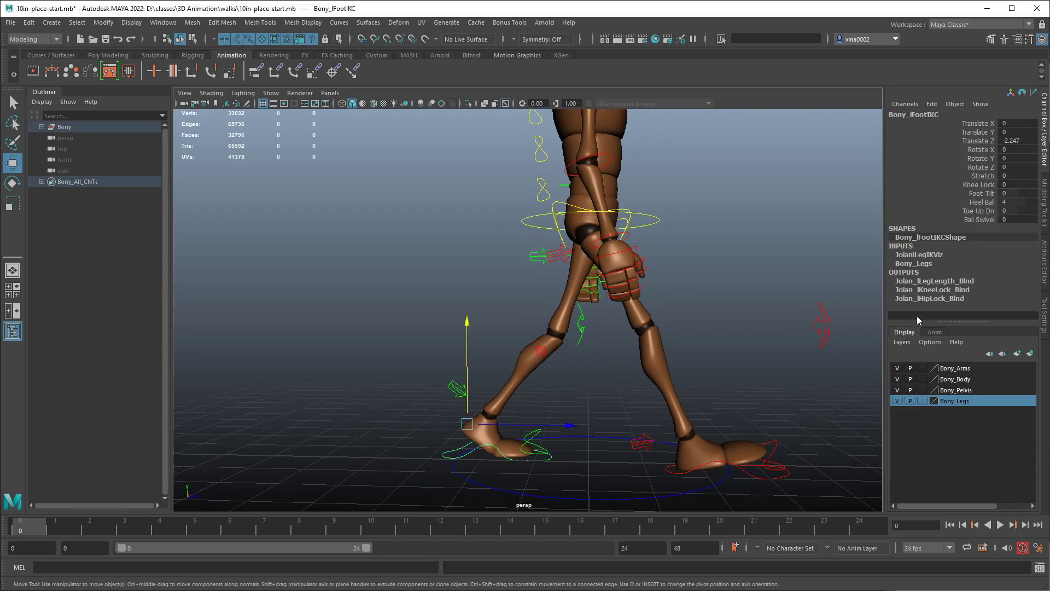
{"action": "left_click", "coordinate": [982, 202]}
{"action": "middle_click_drag", "start_coordinate": [792, 297], "coordinate": [757, 294]}
{"action": "double_click", "coordinate": [1006, 201]}
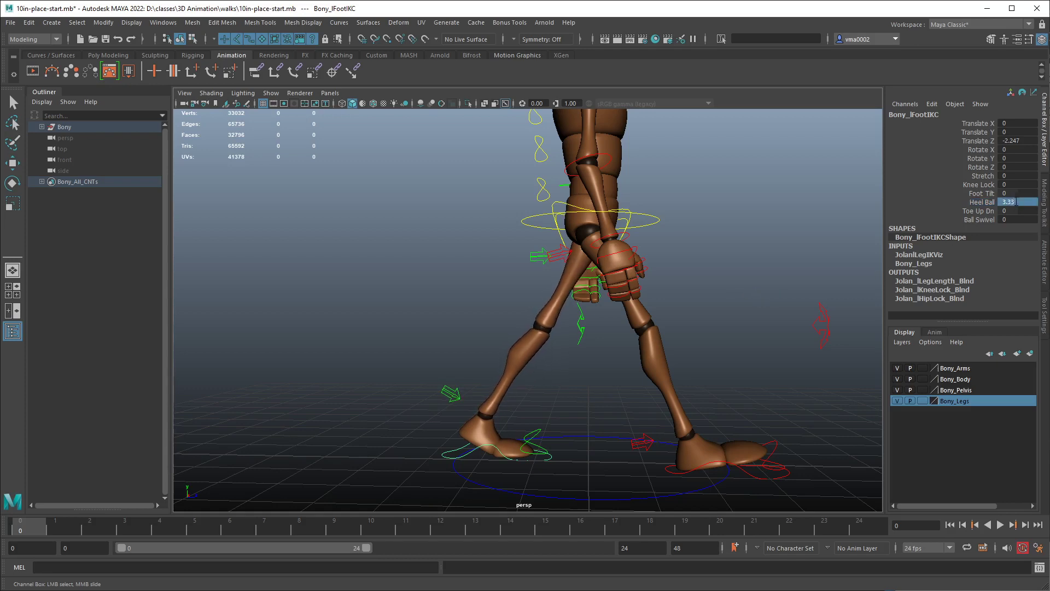
{"action": "key", "text": "Return"}
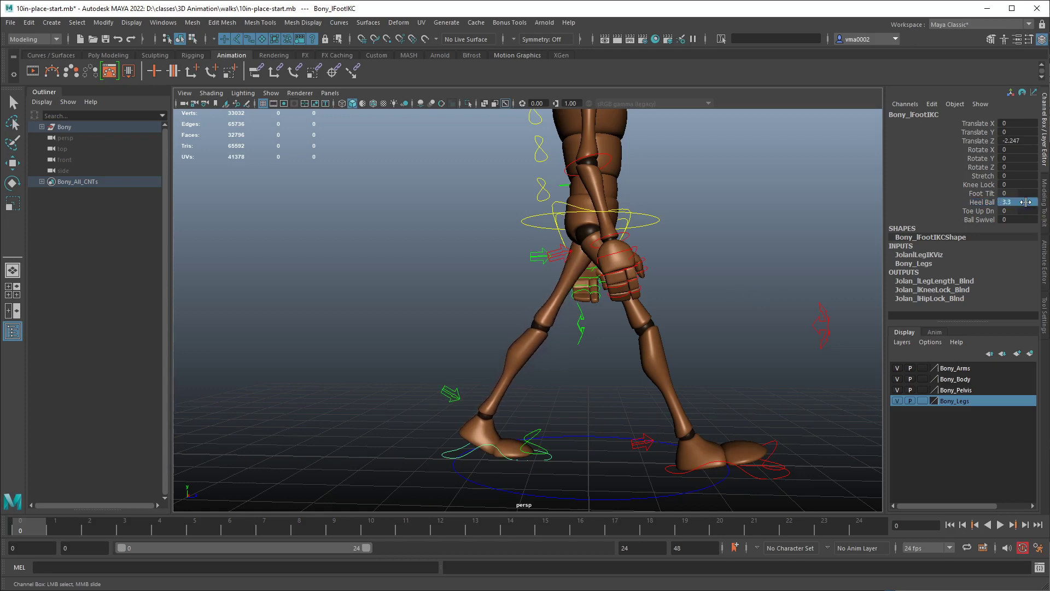
{"action": "double_click", "coordinate": [1011, 202]}
{"action": "type", "text": "3.4"}
{"action": "key", "text": "Return"}
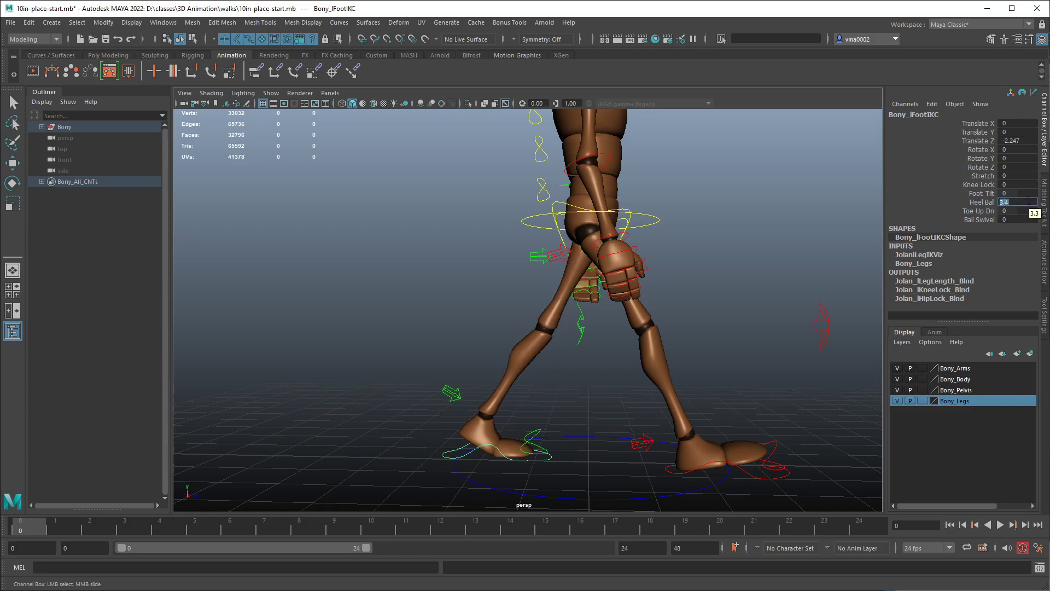
{"action": "left_click_drag", "start_coordinate": [712, 298], "coordinate": [542, 362], "text": "alt"}
{"action": "left_click_drag", "start_coordinate": [673, 395], "coordinate": [698, 395], "text": "alt"}
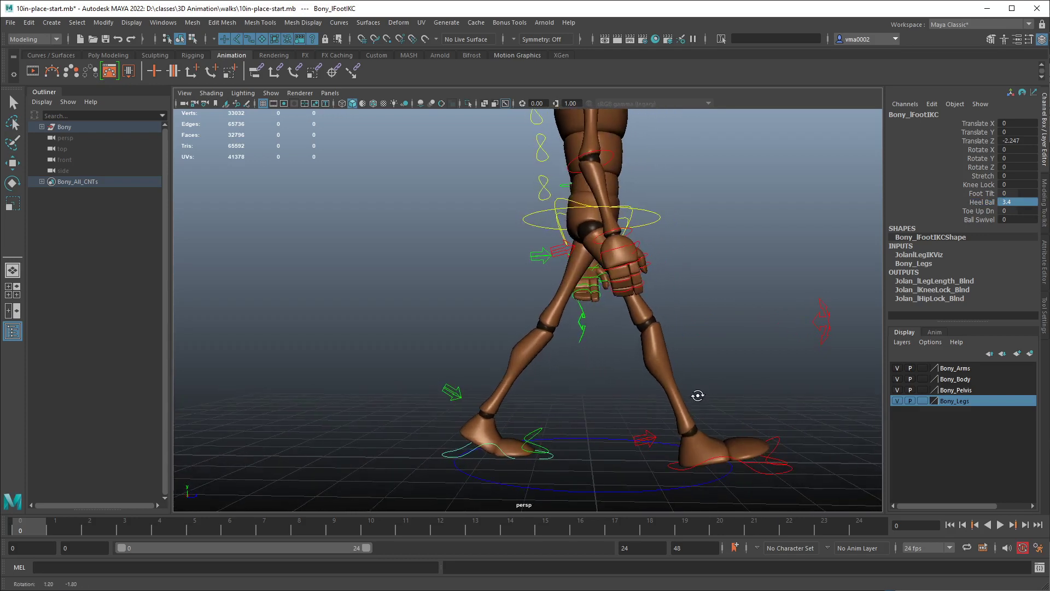
Set the right foot control's Translate Z to 2.
{"action": "left_click", "coordinate": [683, 472]}
{"action": "key", "text": "w"}
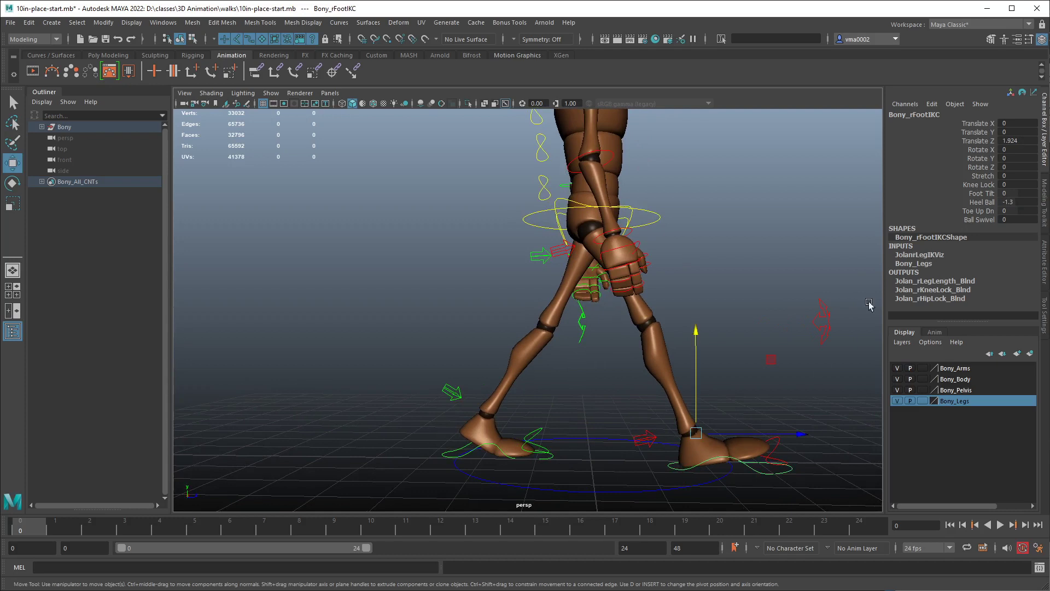
{"action": "left_click", "coordinate": [977, 141]}
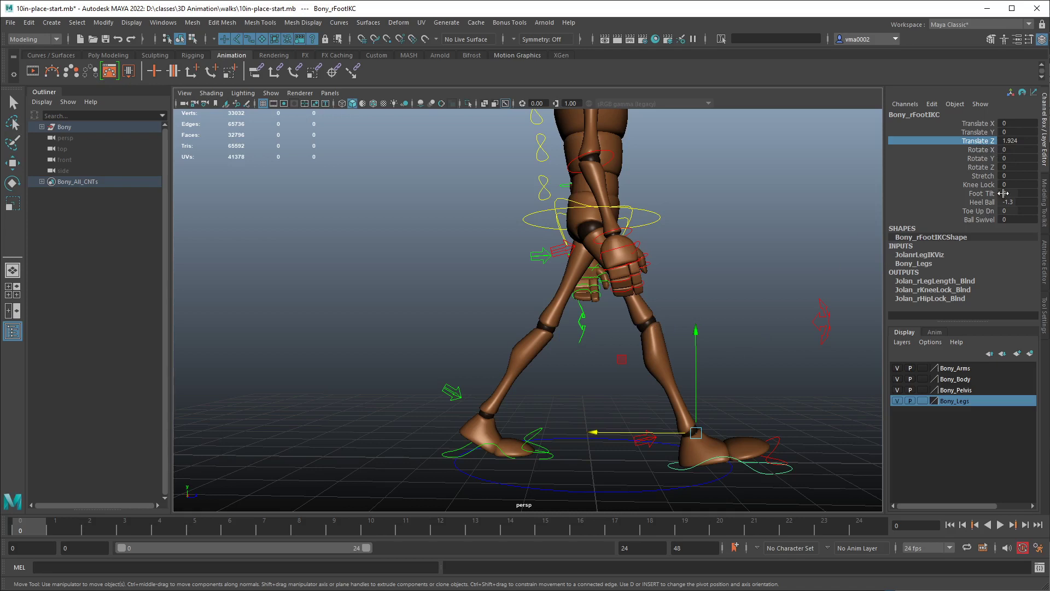
{"action": "double_click", "coordinate": [1023, 142]}
{"action": "type", "text": "2"}
{"action": "key", "text": "Return"}
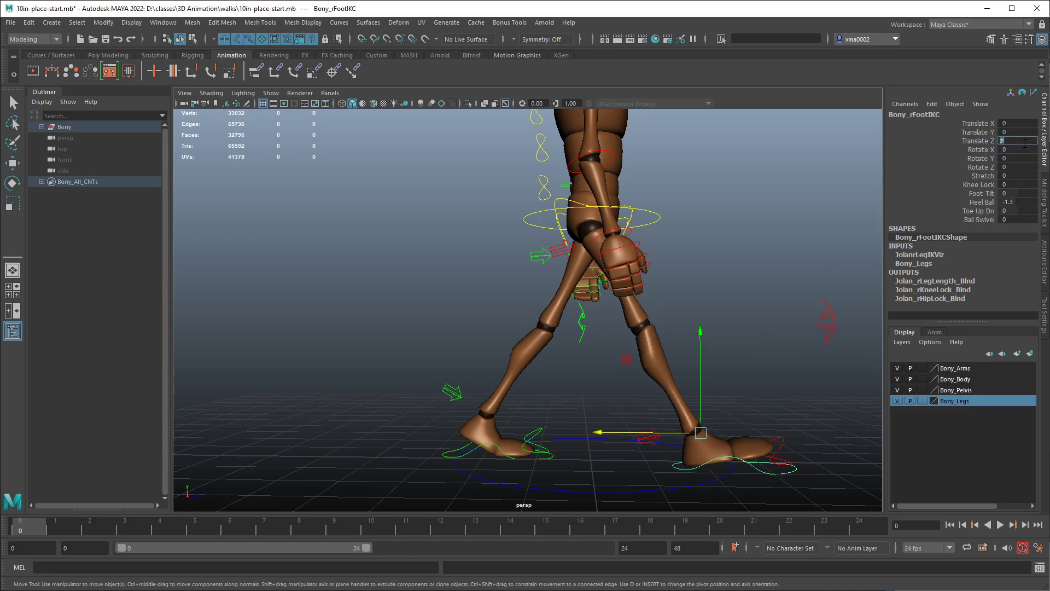
Tilt the right foot farther back on its heel by setting its Heel Ball to -2.
{"action": "left_click", "coordinate": [982, 202]}
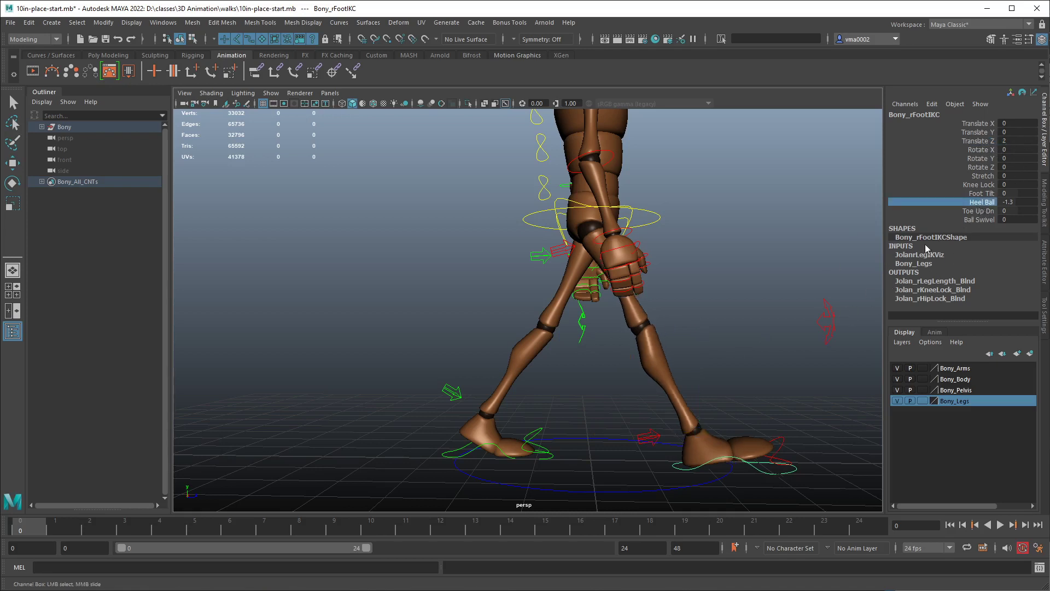
{"action": "middle_click_drag", "start_coordinate": [816, 282], "coordinate": [809, 280]}
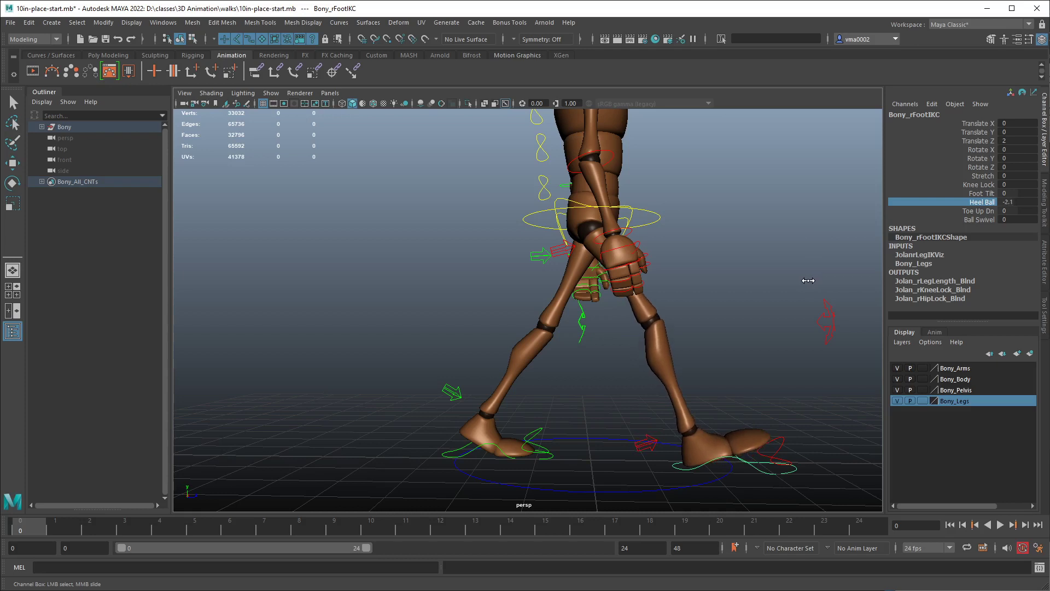
{"action": "double_click", "coordinate": [1012, 204]}
{"action": "type", "text": "-2.1"}
{"action": "key", "text": "Return"}
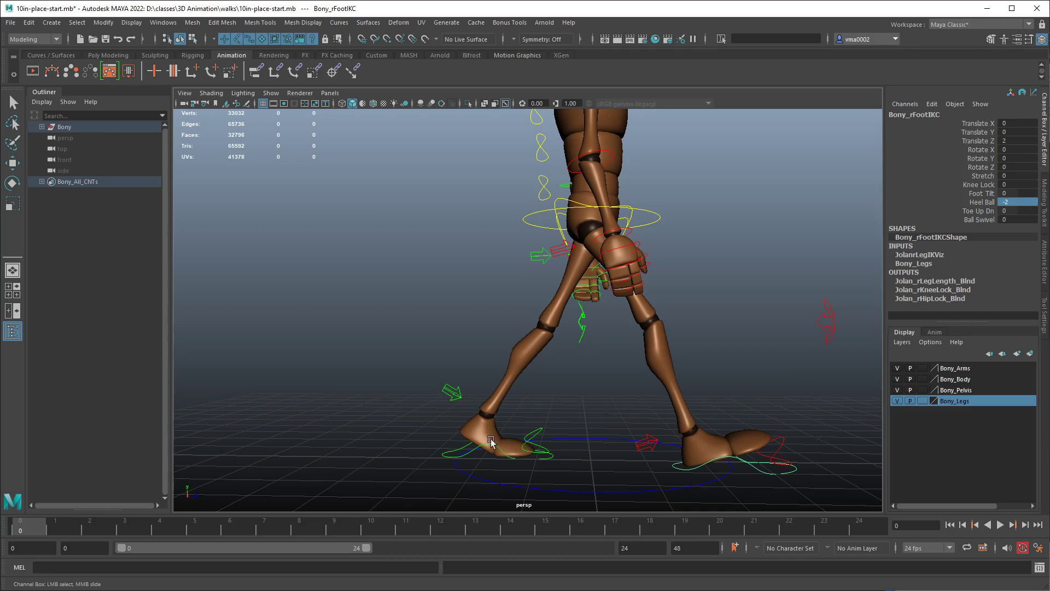
Set the left foot control's Translate Z to -2.
{"action": "left_click", "coordinate": [476, 450]}
{"action": "key", "text": "w"}
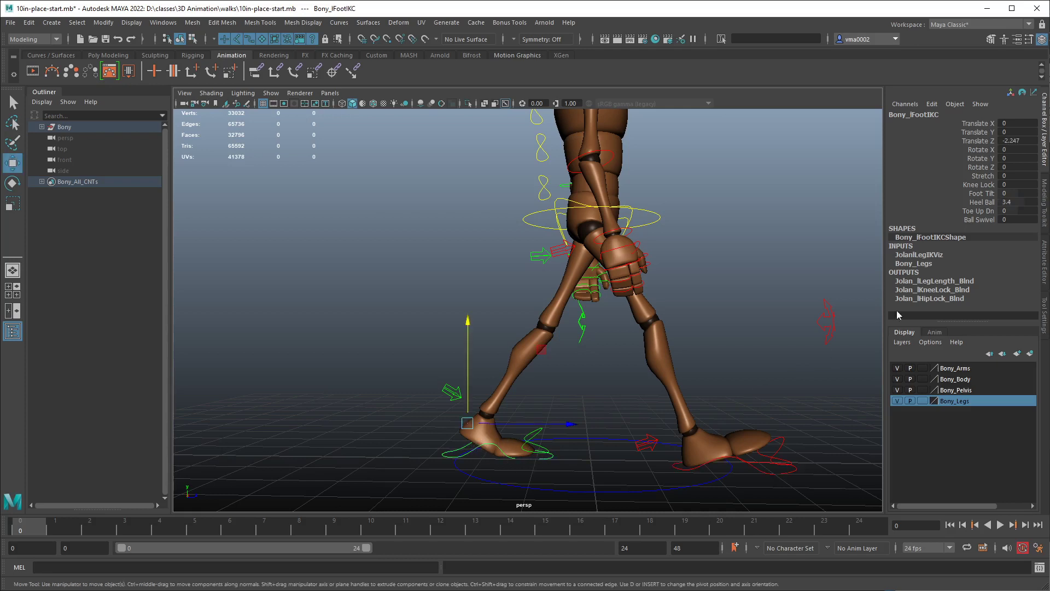
{"action": "double_click", "coordinate": [1020, 141]}
{"action": "left_click_drag", "start_coordinate": [1018, 141], "coordinate": [1006, 140]}
{"action": "type", "text": "0"}
{"action": "key", "text": "Return"}
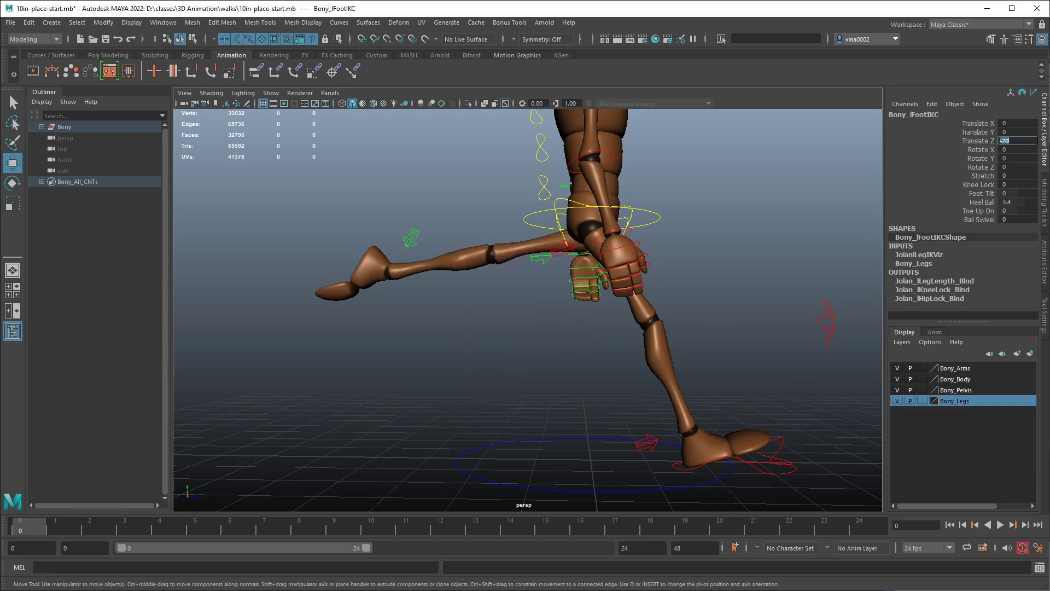
{"action": "key", "text": "Return"}
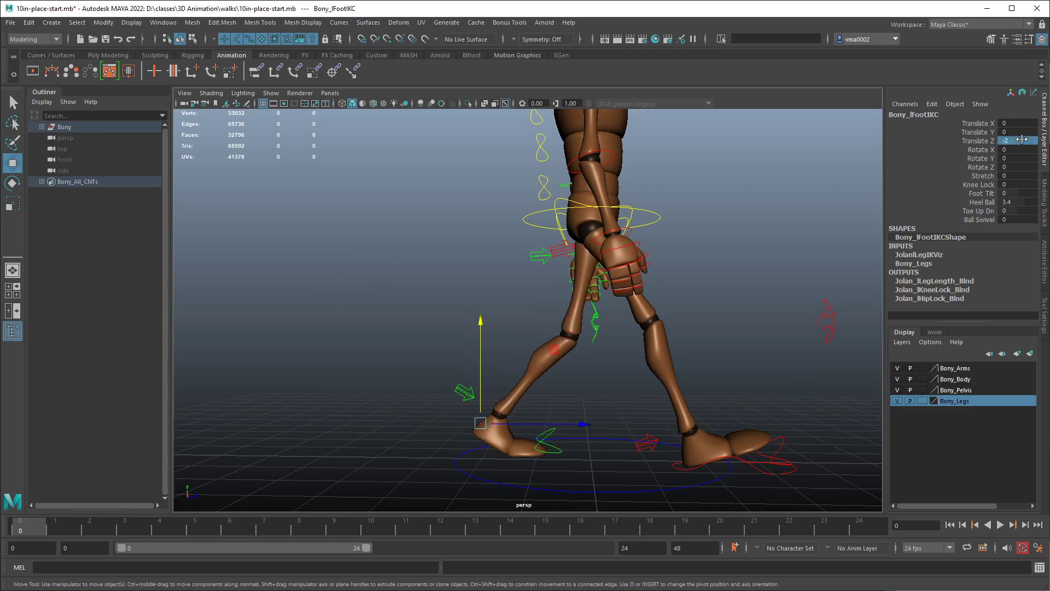
Lower the left foot's heel by reducing its Heel Ball to about 2.
{"action": "left_click", "coordinate": [982, 202]}
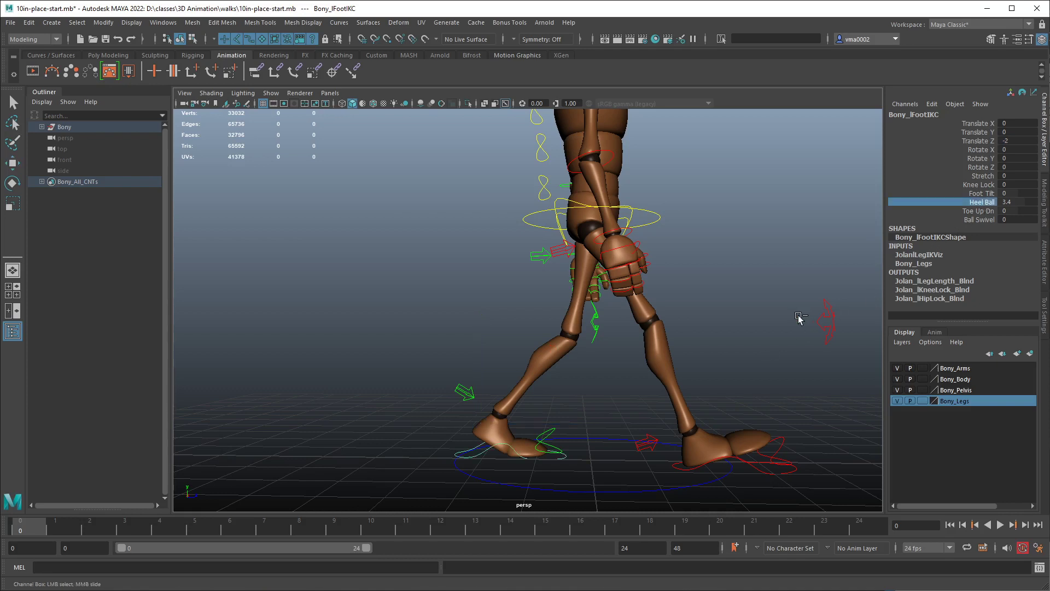
{"action": "middle_click_drag", "start_coordinate": [798, 319], "coordinate": [790, 315]}
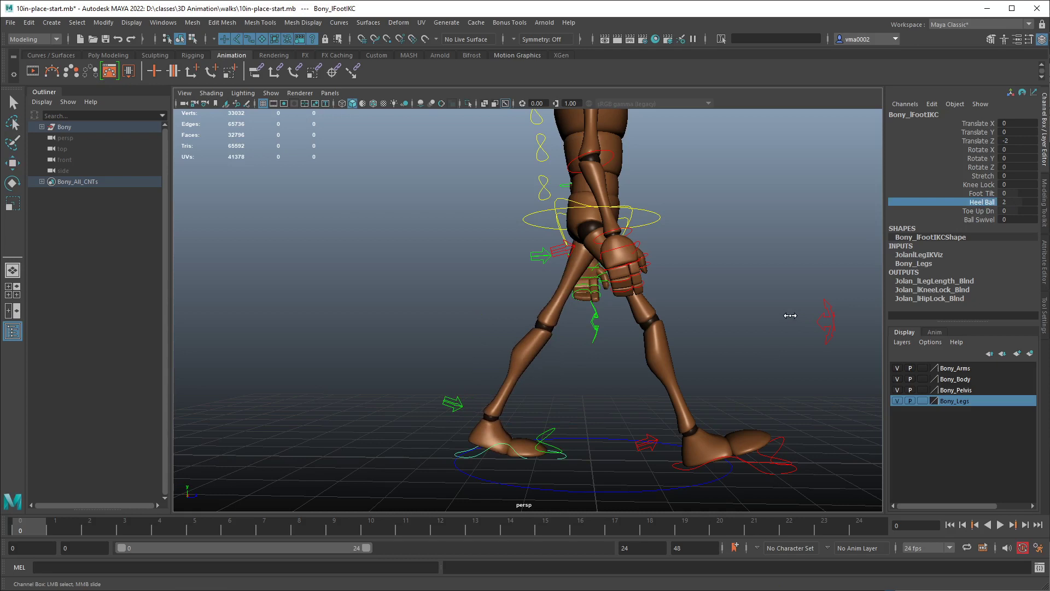
{"action": "middle_click_drag", "start_coordinate": [790, 316], "coordinate": [791, 316]}
Swing the right arm backward by setting the right shoulder control's Rotate Y to 30 and Rotate Z to -80.
{"action": "left_click_drag", "start_coordinate": [670, 417], "coordinate": [640, 307], "text": "alt"}
{"action": "key", "text": "w"}
{"action": "left_click", "coordinate": [604, 181]}
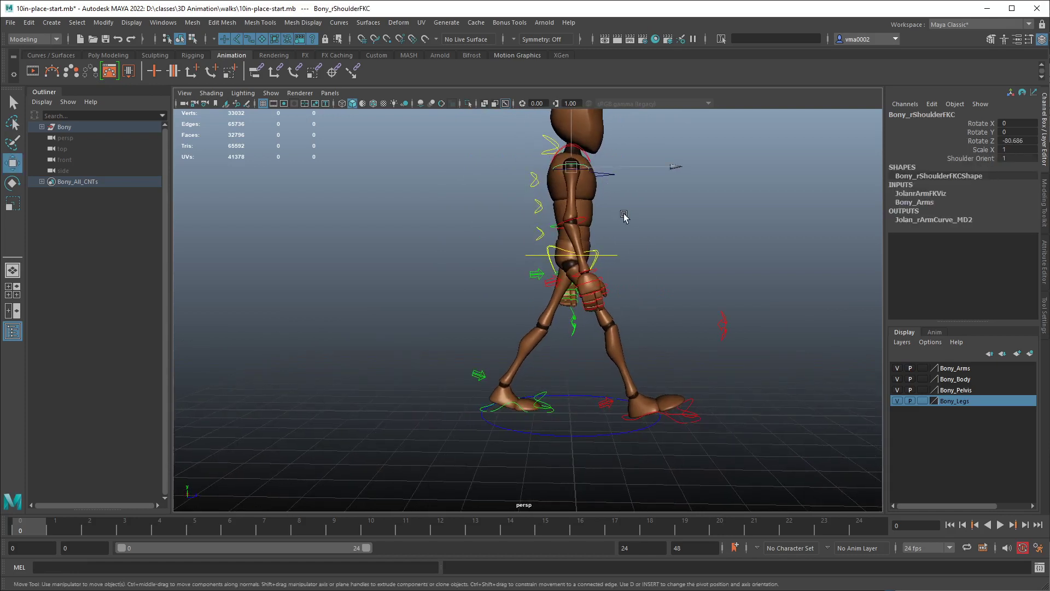
{"action": "key", "text": "e"}
{"action": "left_click_drag", "start_coordinate": [651, 219], "coordinate": [647, 262]}
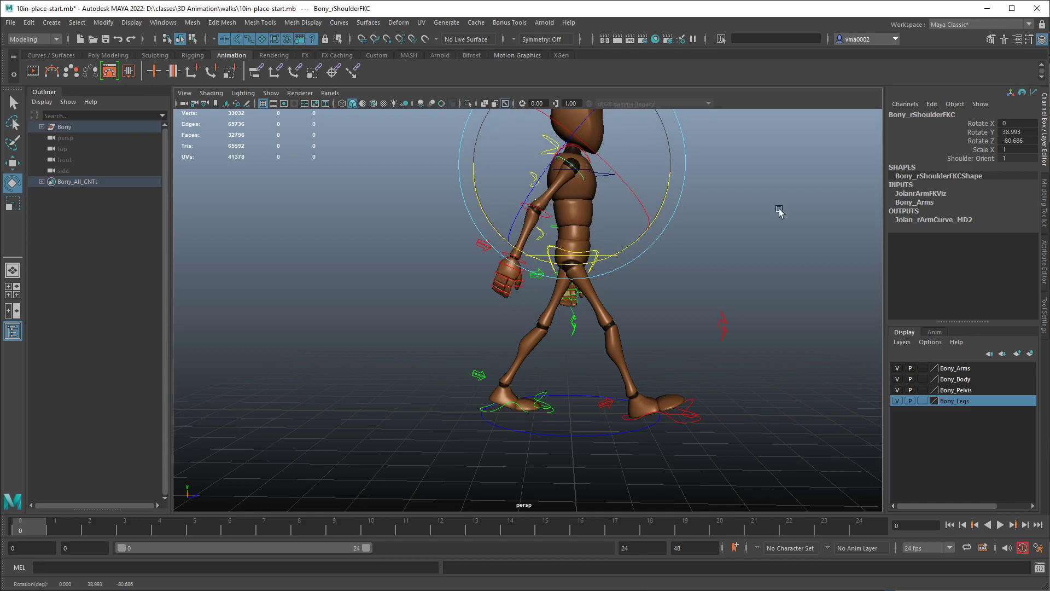
{"action": "left_click", "coordinate": [1017, 132]}
{"action": "type", "text": "30"}
{"action": "key", "text": "Tab"}
{"action": "type", "text": "-80"}
{"action": "key", "text": "Return"}
Swing the left arm forward by setting the left shoulder control's Rotate Z to -80 and Rotate Y to -30.
{"action": "left_click_drag", "start_coordinate": [757, 257], "coordinate": [605, 272], "text": "alt"}
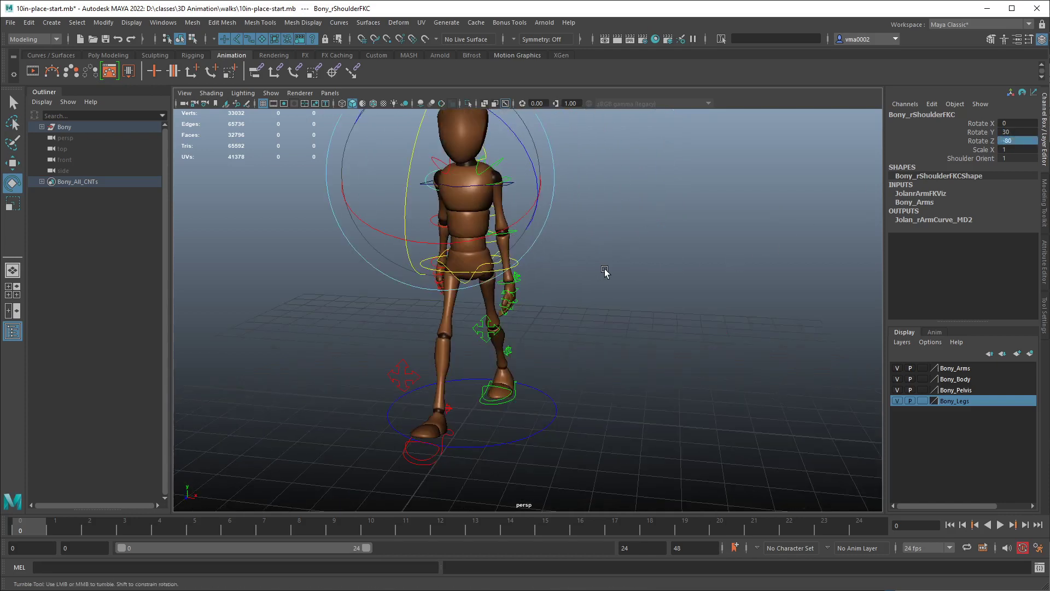
{"action": "left_click", "coordinate": [525, 177]}
{"action": "left_click", "coordinate": [507, 178]}
{"action": "left_click", "coordinate": [1027, 140]}
{"action": "type", "text": "-80"}
{"action": "key", "text": "Return"}
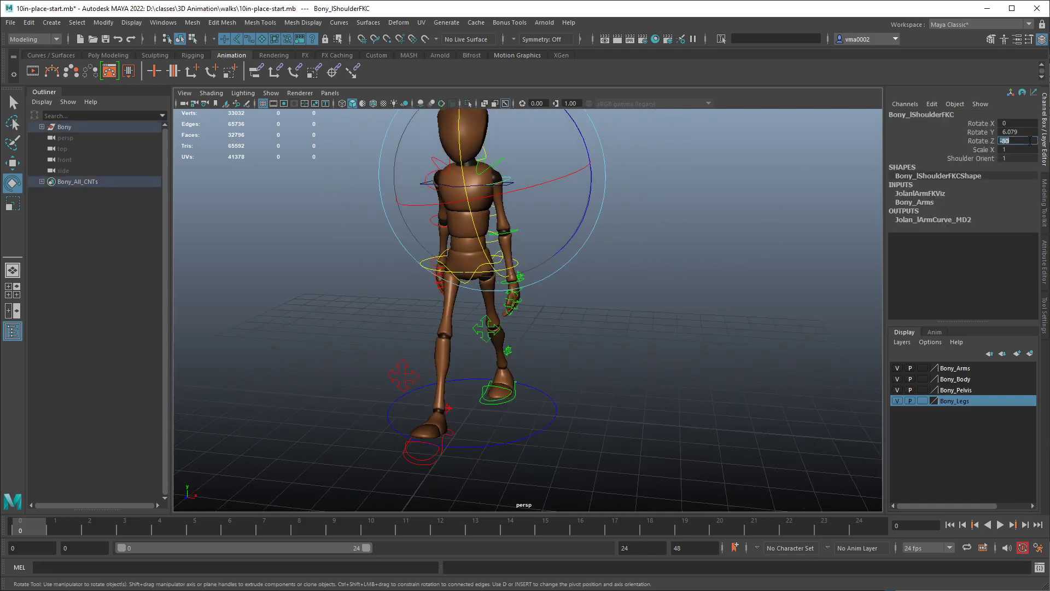
{"action": "left_click", "coordinate": [1018, 132]}
{"action": "type", "text": "-30"}
{"action": "key", "text": "Return"}
{"action": "left_click_drag", "start_coordinate": [733, 323], "coordinate": [659, 418], "text": "alt"}
{"action": "key", "text": "q"}
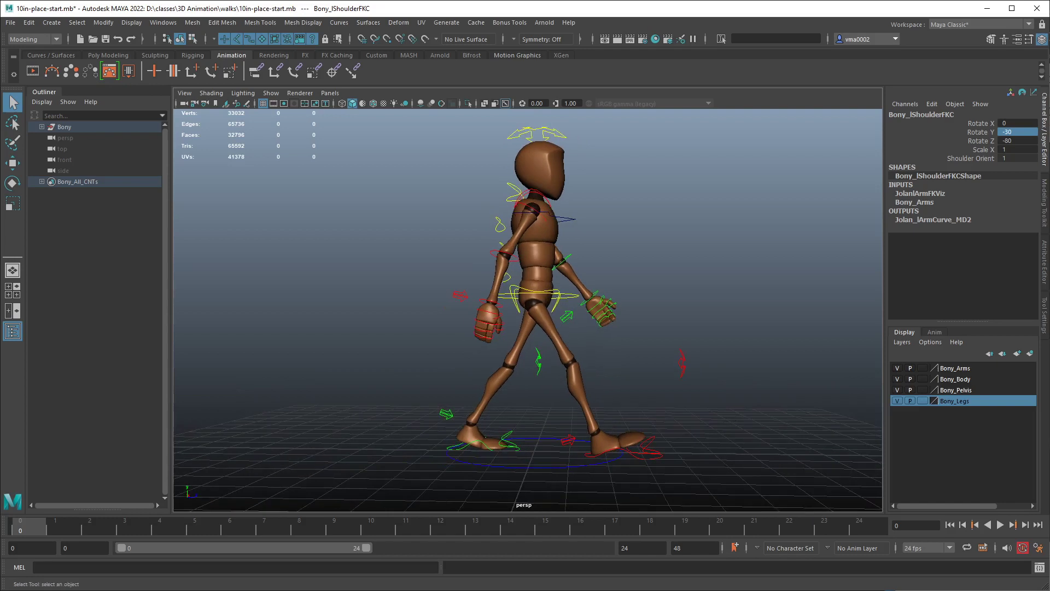
Compare the character's contact pose with the walk reference drawing, and close the reference image.
{"action": "key", "text": "alt+Tab"}
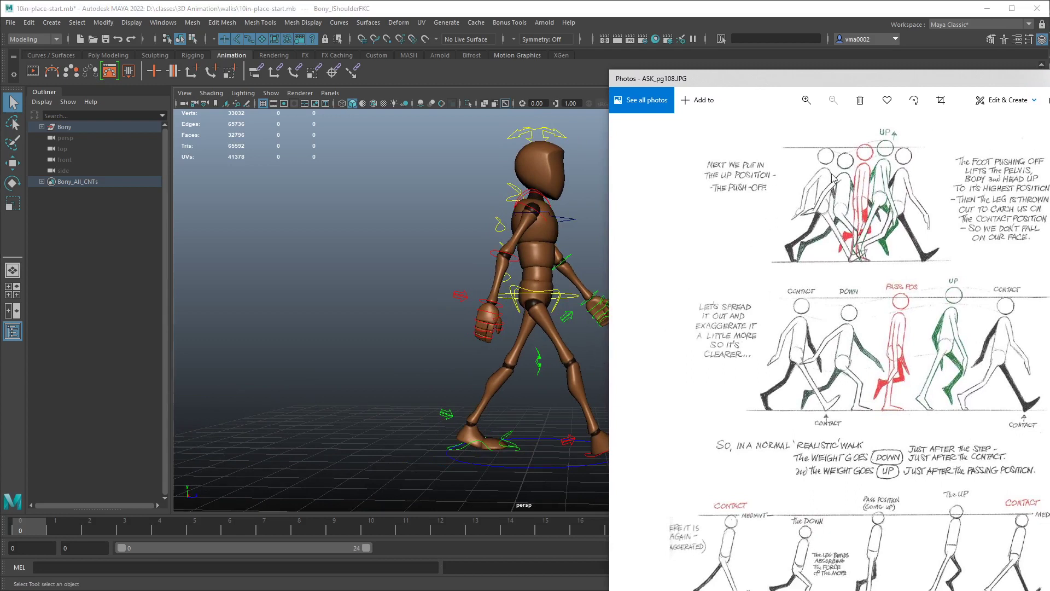
{"action": "key", "text": "alt+F4"}
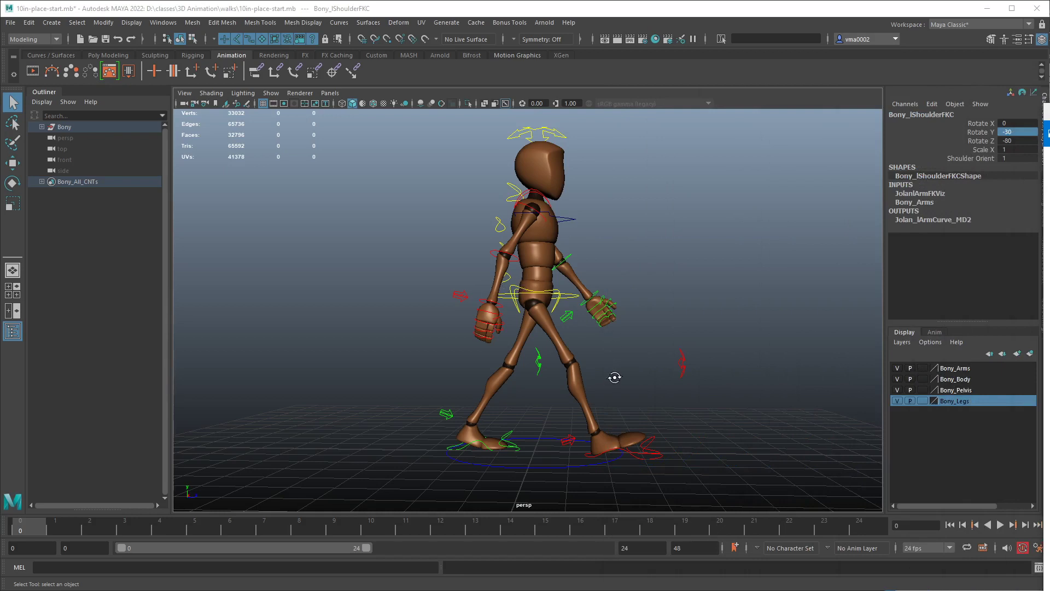
{"action": "left_click_drag", "start_coordinate": [614, 375], "coordinate": [612, 379], "text": "alt"}
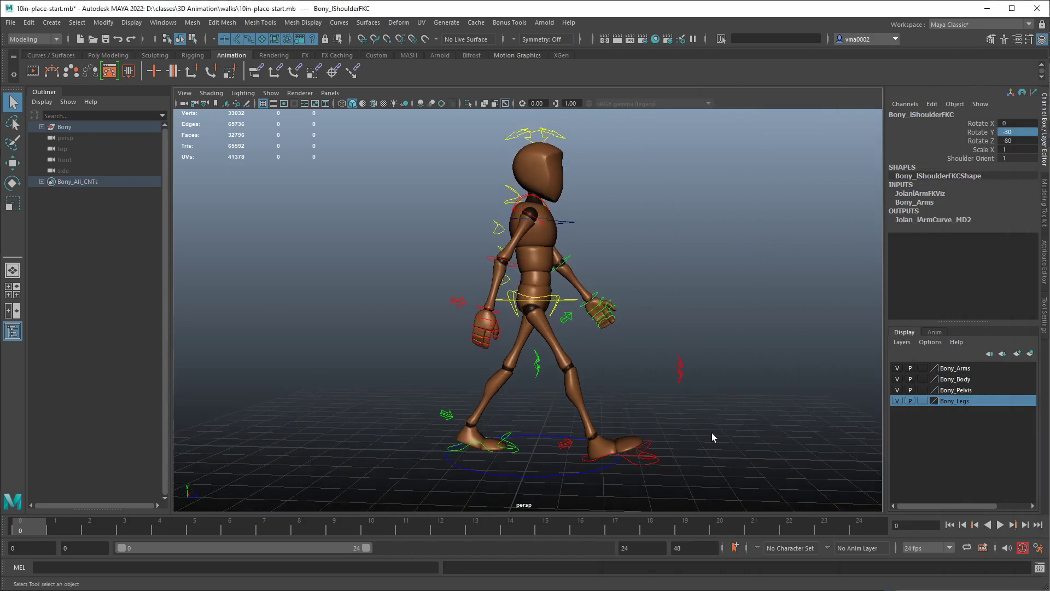
{"action": "left_click_drag", "start_coordinate": [706, 438], "coordinate": [696, 495], "text": "alt"}
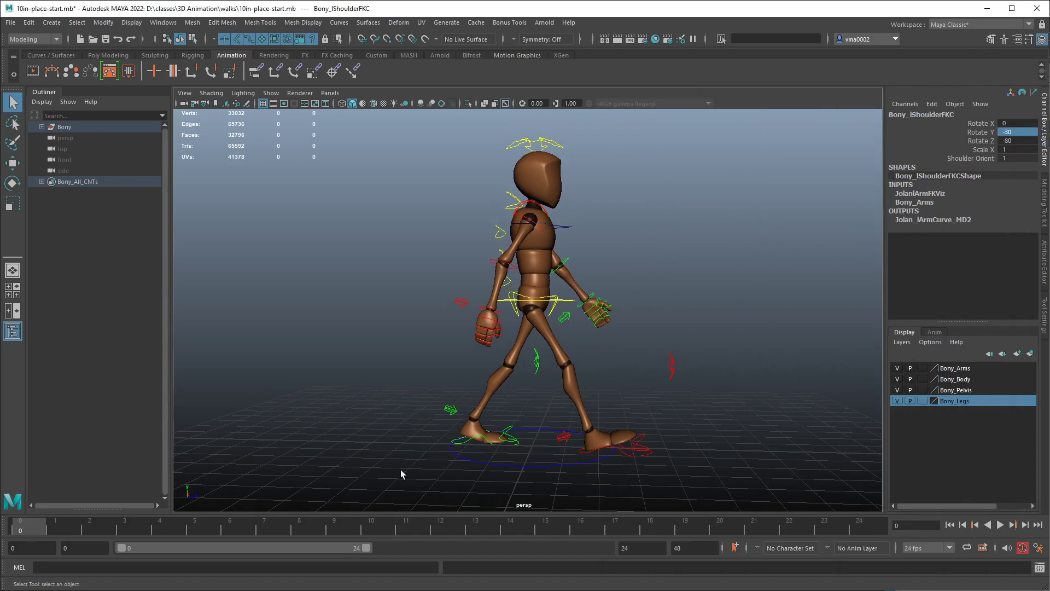
Select all of Bony's controls and key the contact pose at frames 0 and 24.
{"action": "left_click_drag", "start_coordinate": [386, 127], "coordinate": [718, 480]}
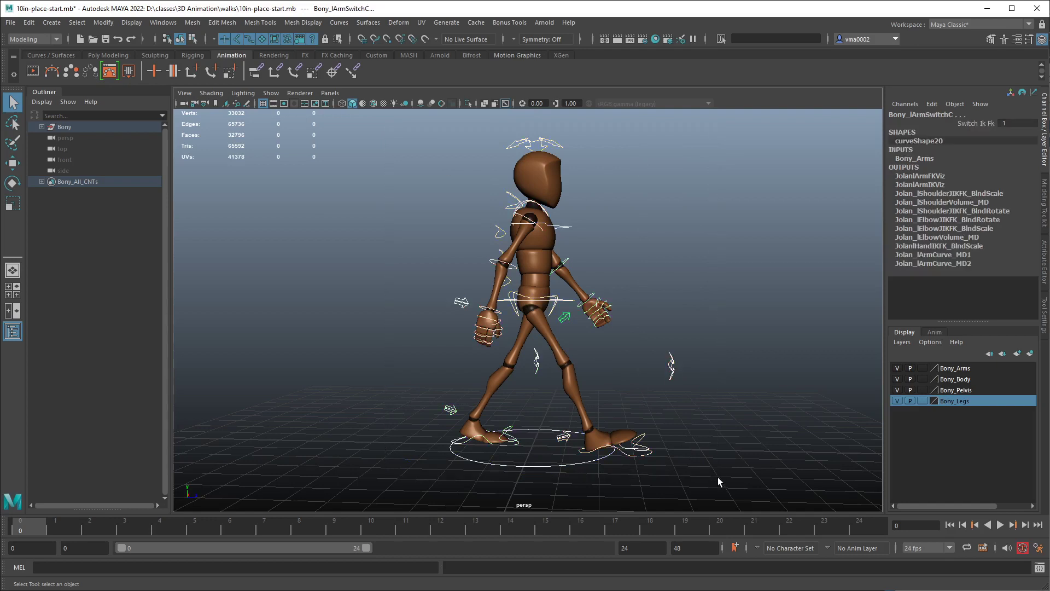
{"action": "key", "text": "s"}
{"action": "left_click", "coordinate": [864, 525]}
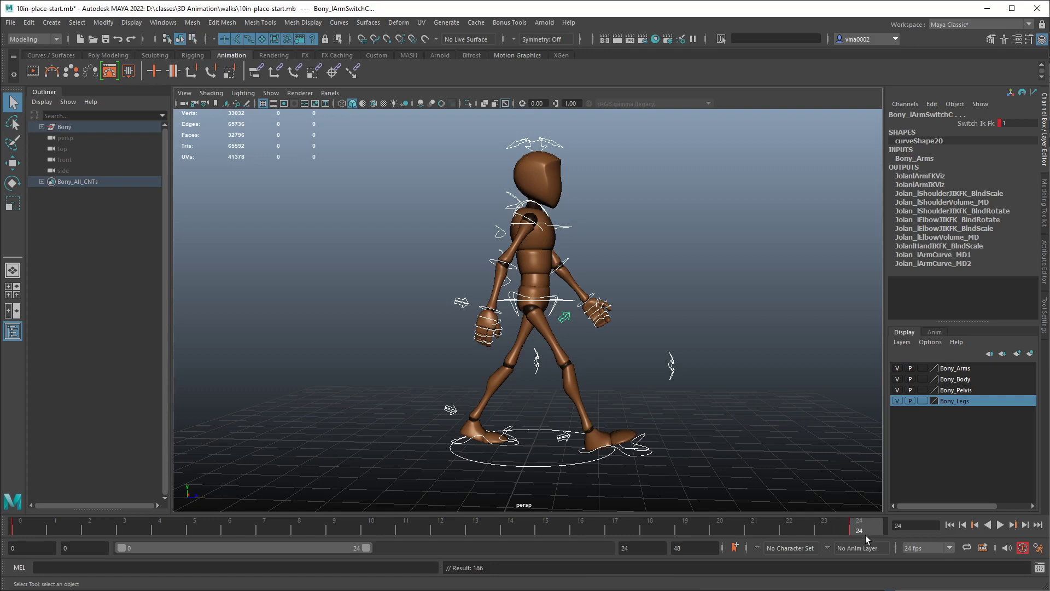
At frame 12, reverse the arm swing by inverting Rotate Y on both shoulder controls, with the left shoulder at 30.
{"action": "left_click", "coordinate": [445, 530]}
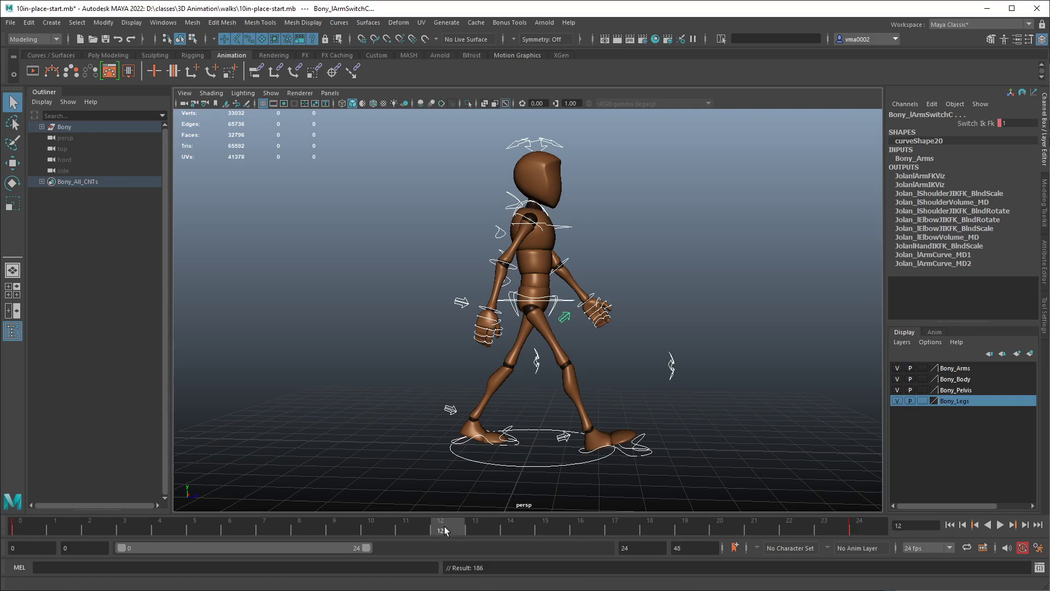
{"action": "left_click", "coordinate": [641, 248]}
{"action": "left_click_drag", "start_coordinate": [625, 268], "coordinate": [550, 280], "text": "alt"}
{"action": "left_click", "coordinate": [534, 262]}
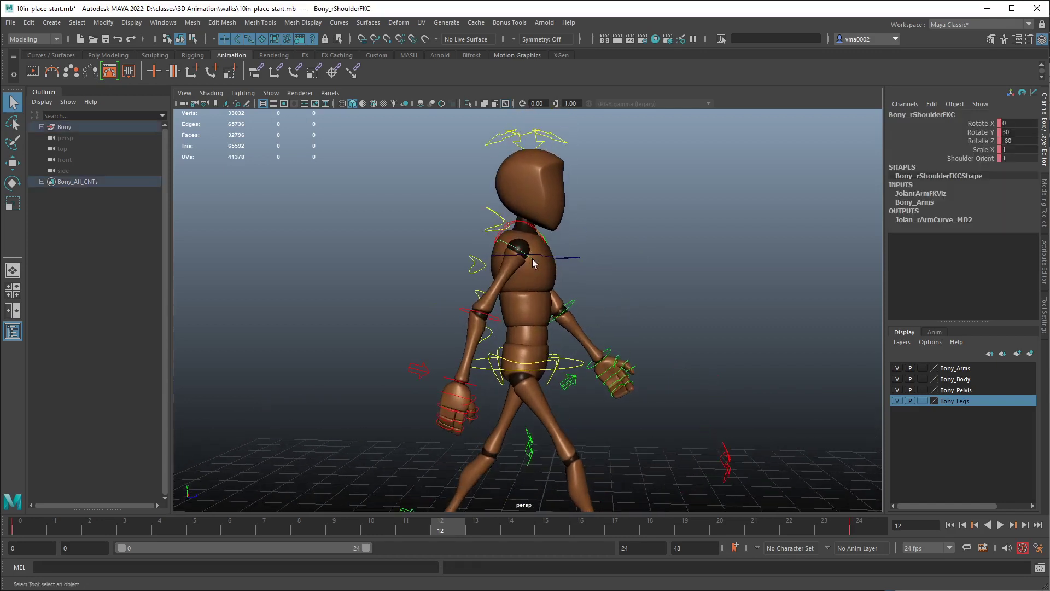
{"action": "left_click_drag", "start_coordinate": [867, 213], "coordinate": [873, 278], "text": "alt"}
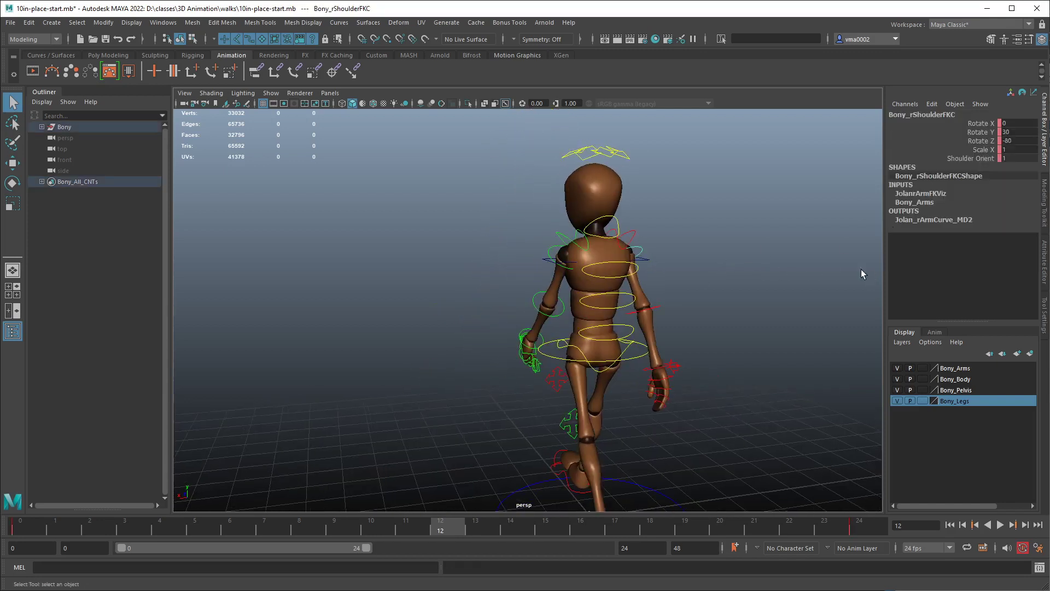
{"action": "left_click", "coordinate": [548, 255]}
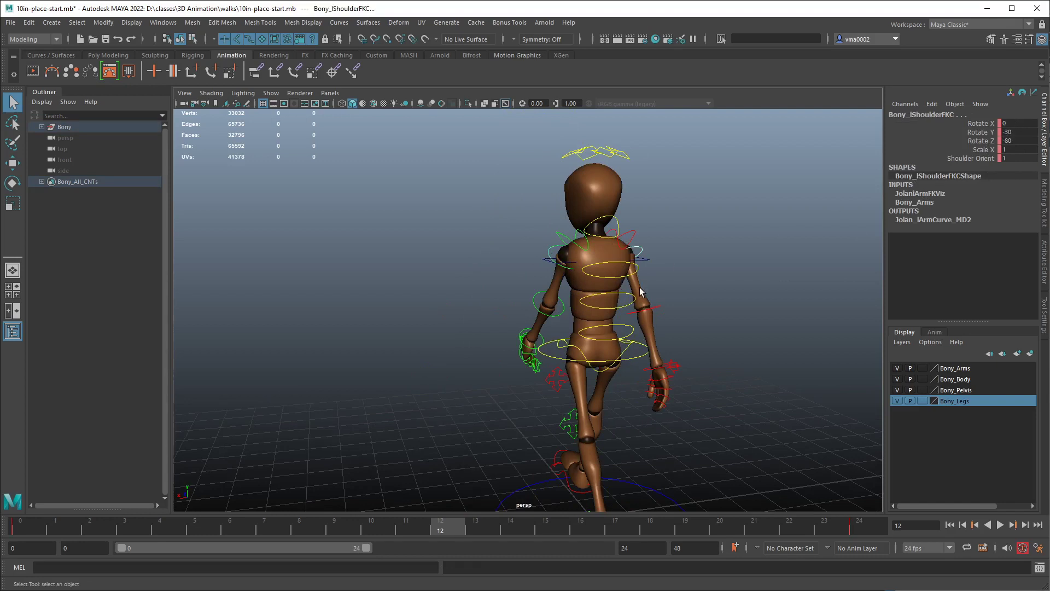
{"action": "left_click_drag", "start_coordinate": [646, 291], "coordinate": [551, 291], "text": "alt"}
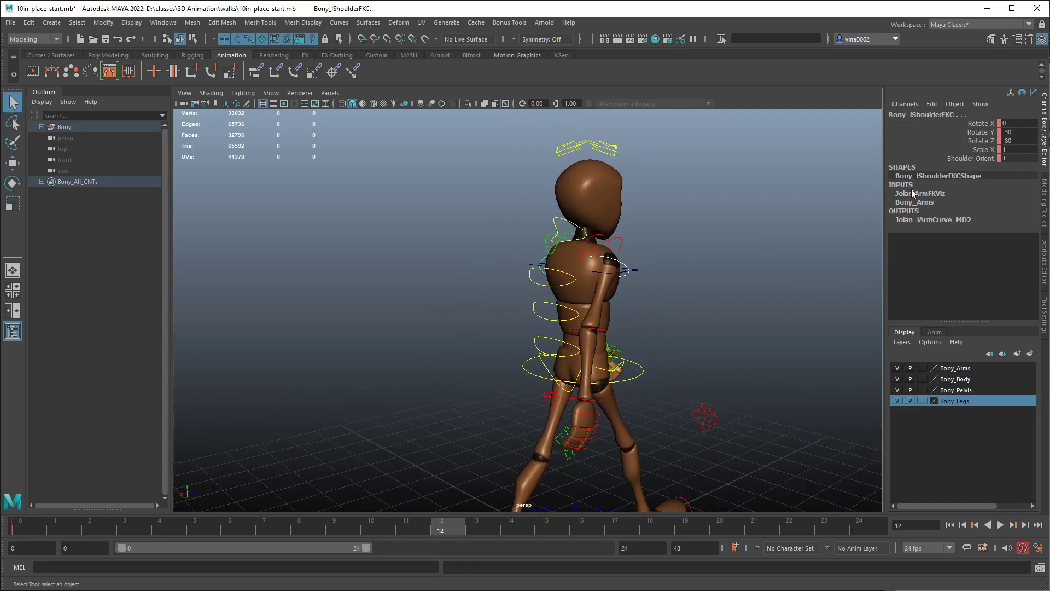
{"action": "double_click", "coordinate": [1013, 132]}
{"action": "key", "text": "Return"}
{"action": "left_click_drag", "start_coordinate": [647, 338], "coordinate": [604, 307], "text": "alt"}
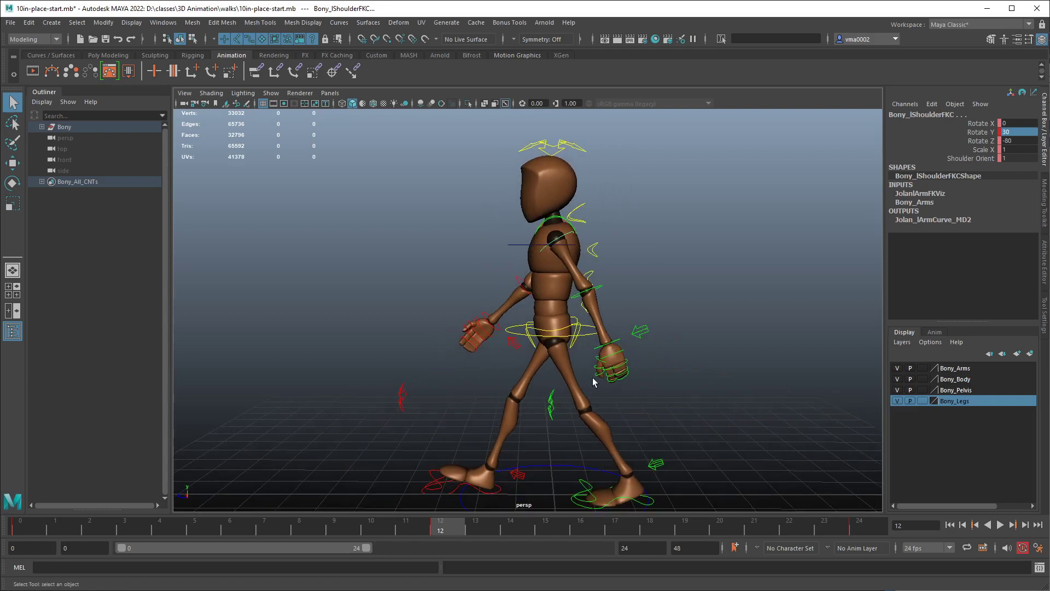
Swap the feet's forward and backward positions at frame 12 by multiplying both foot controls' Translate Z by -1.
{"action": "scroll", "coordinate": [594, 381], "scroll_direction": "up", "scroll_amount": 5}
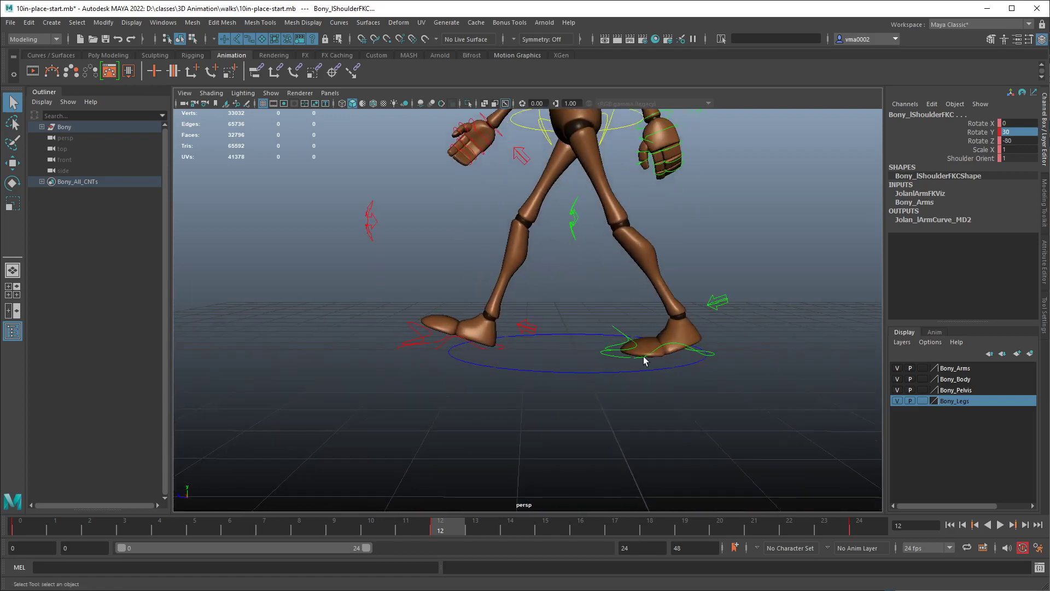
{"action": "left_click", "coordinate": [644, 360]}
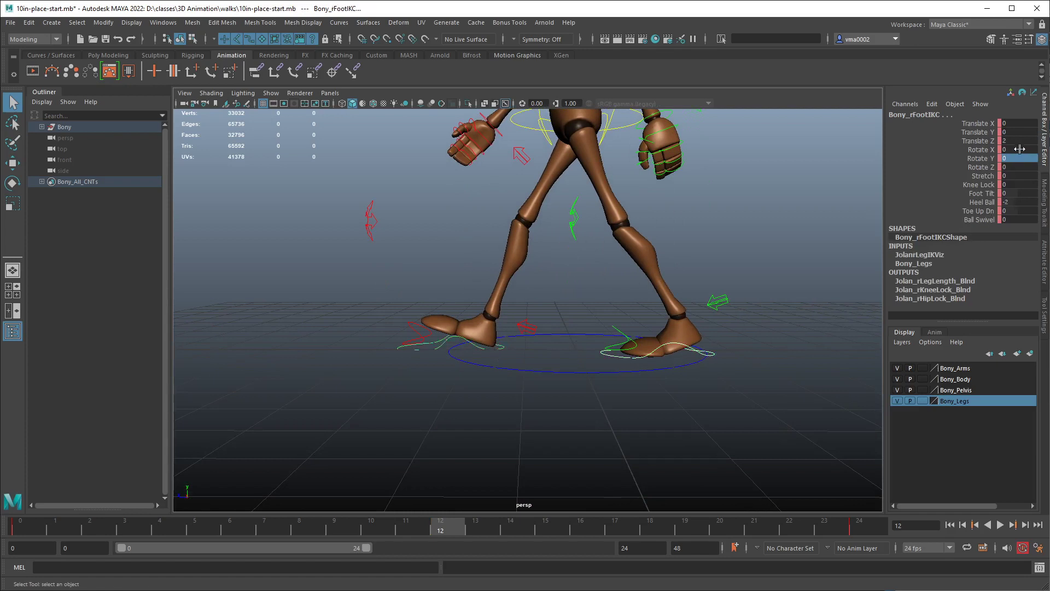
{"action": "double_click", "coordinate": [1021, 141]}
{"action": "type", "text": "*=-1"}
{"action": "key", "text": "Return"}
{"action": "middle_click_drag", "start_coordinate": [696, 297], "coordinate": [679, 384], "text": "alt"}
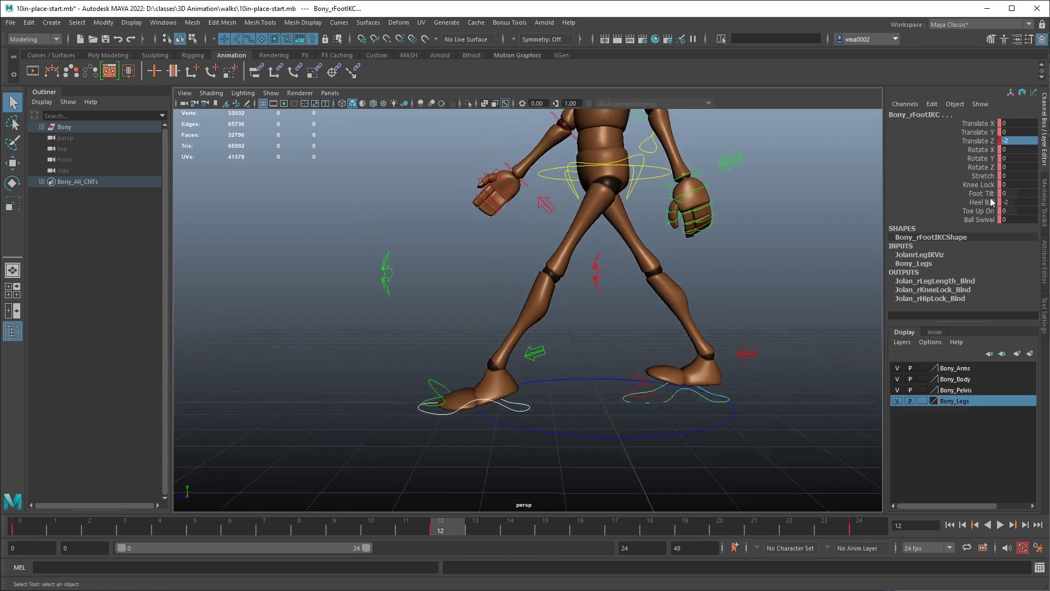
Use Heel Ball to tilt the left foot back onto its heel and raise the right heel with a value of 2.1.
{"action": "left_click", "coordinate": [706, 401]}
{"action": "left_click", "coordinate": [518, 412]}
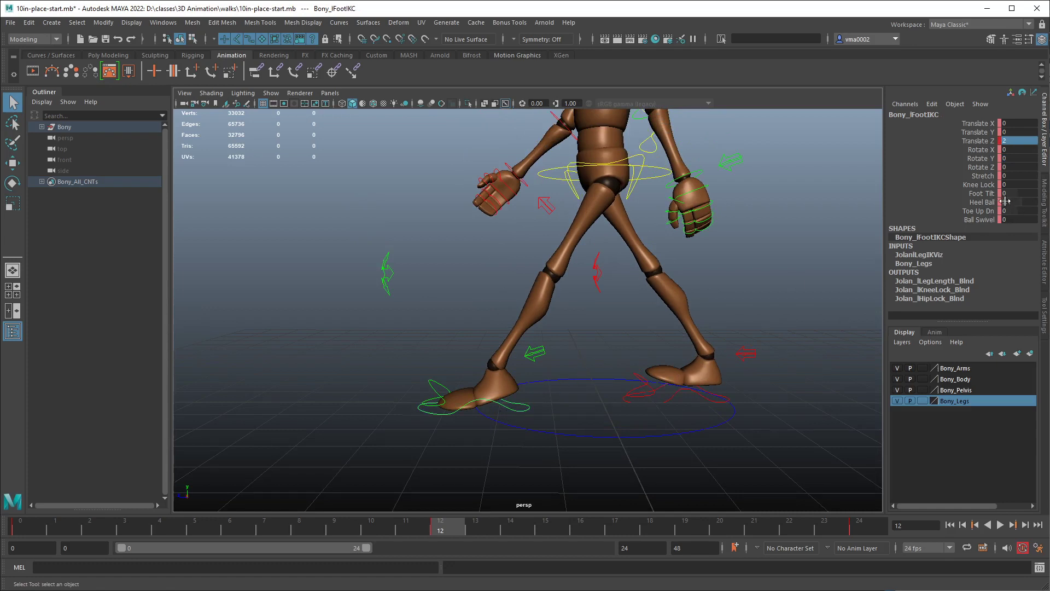
{"action": "left_click", "coordinate": [1024, 202]}
{"action": "key", "text": "Return"}
{"action": "left_click", "coordinate": [703, 398]}
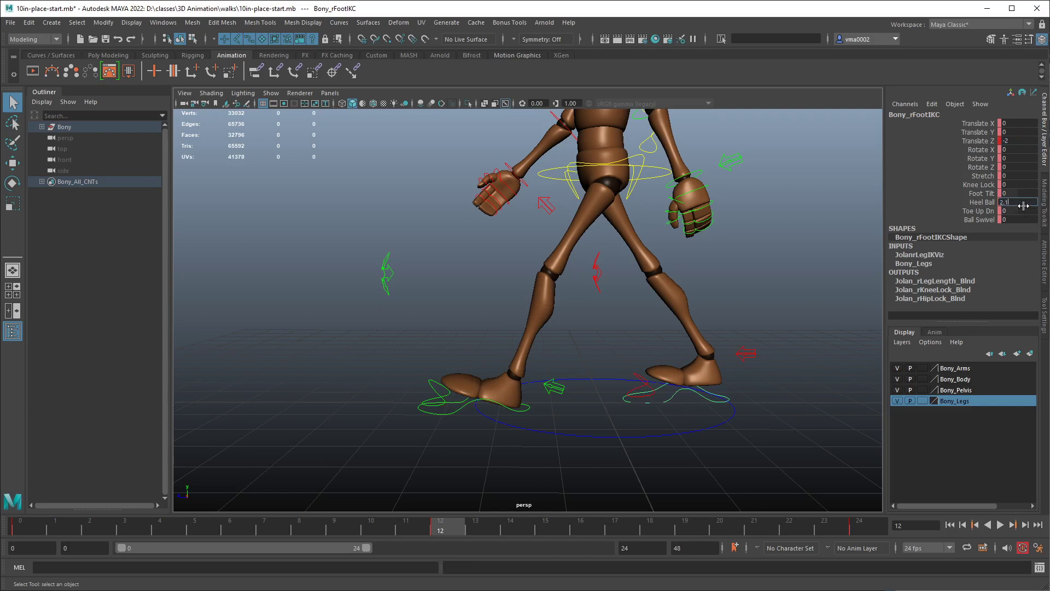
{"action": "key", "text": "Return"}
Select all of Bony's controls and key the opposite contact pose at frame 12.
{"action": "mouse_move", "coordinate": [715, 403]}
{"action": "left_mouse_down", "text": "alt"}
{"action": "mouse_move", "coordinate": [645, 386]}
{"action": "mouse_move", "coordinate": [723, 410]}
{"action": "mouse_move", "coordinate": [707, 393]}
{"action": "mouse_move", "coordinate": [856, 387]}
{"action": "mouse_move", "coordinate": [664, 394]}
{"action": "mouse_move", "coordinate": [706, 399]}
{"action": "left_mouse_up", "text": "alt"}
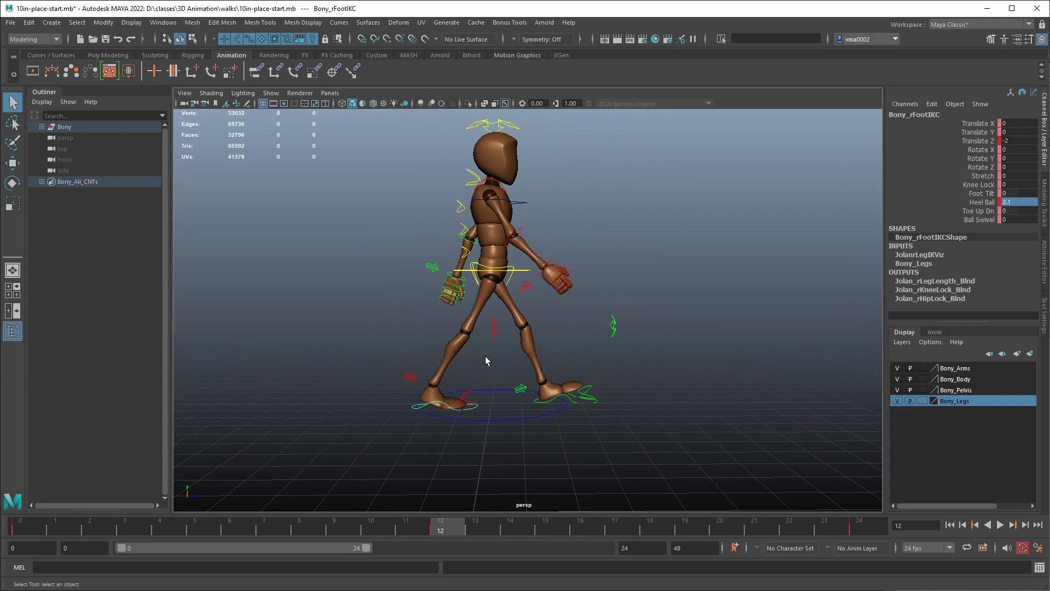
{"action": "right_click_drag", "start_coordinate": [629, 403], "coordinate": [575, 395], "text": "alt"}
{"action": "left_click_drag", "start_coordinate": [413, 166], "coordinate": [671, 415]}
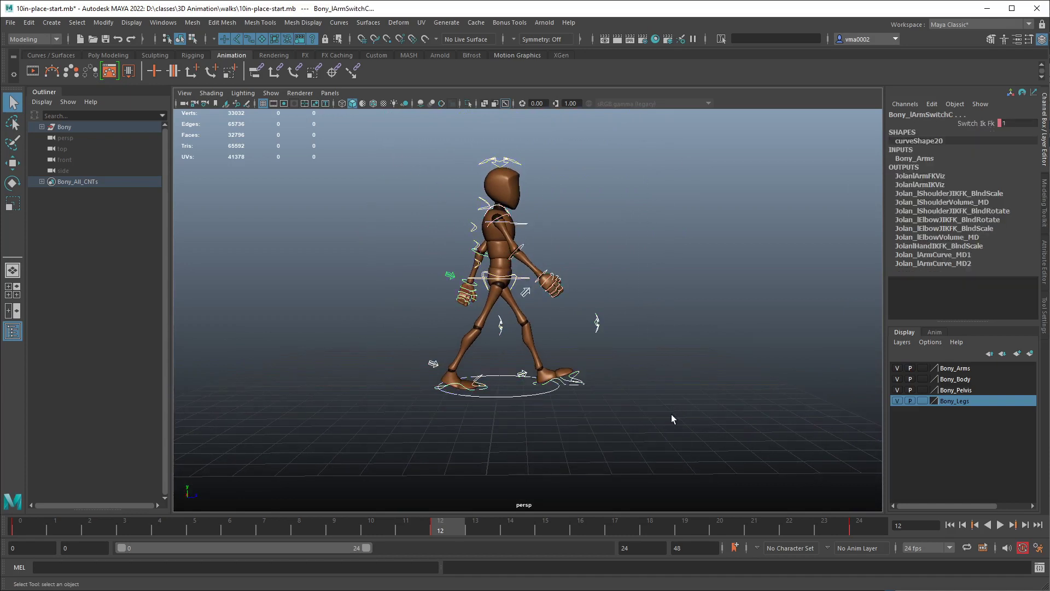
{"action": "key", "text": "s"}
Play and scrub the animation between frames 0 and 24 to review the three contact poses.
{"action": "left_click_drag", "start_coordinate": [527, 440], "coordinate": [513, 449], "text": "alt"}
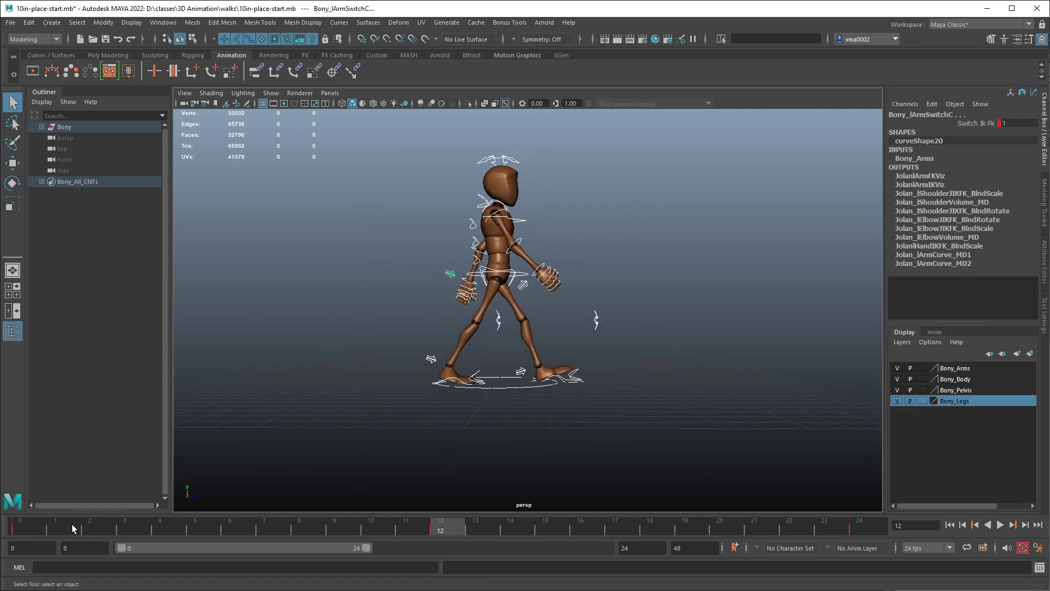
{"action": "left_click", "coordinate": [22, 528]}
{"action": "key", "text": "alt+v"}
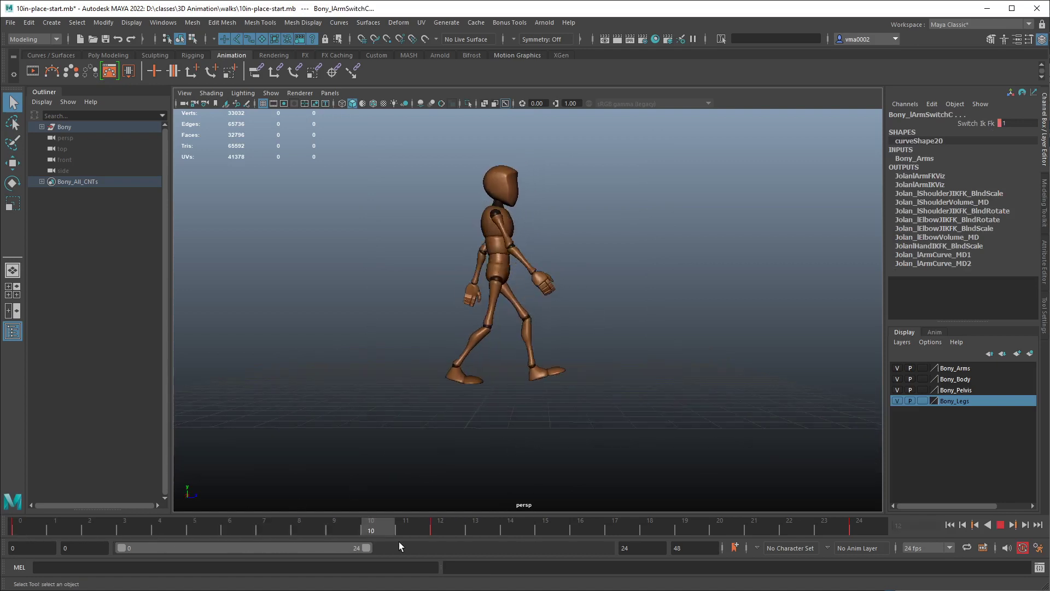
{"action": "left_click_drag", "start_coordinate": [793, 526], "coordinate": [13, 509]}
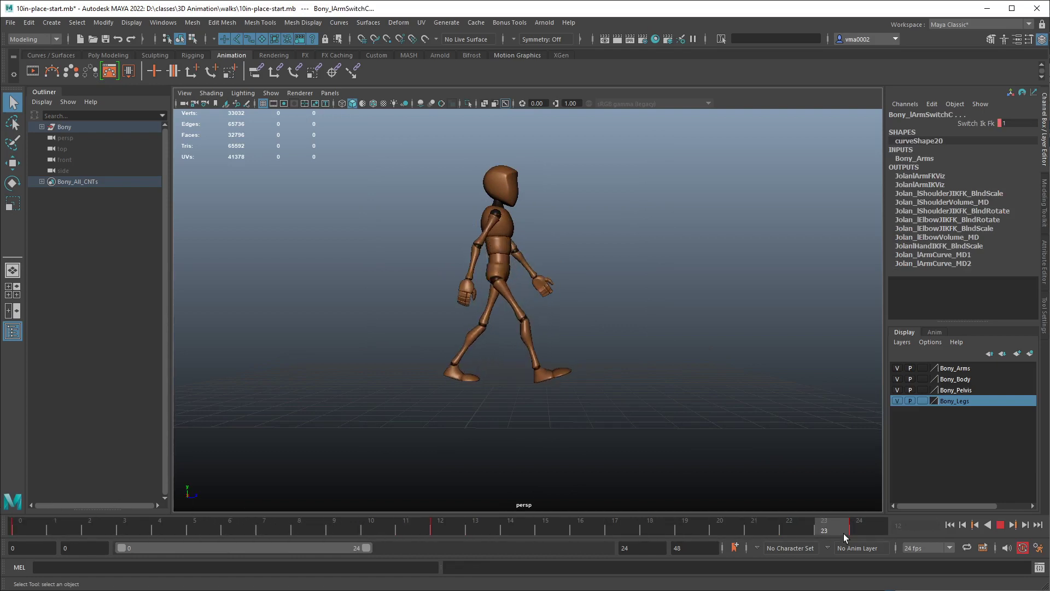
{"action": "mouse_move", "coordinate": [412, 533]}
{"action": "left_mouse_down"}
{"action": "mouse_move", "coordinate": [65, 507]}
{"action": "mouse_move", "coordinate": [858, 547]}
{"action": "left_mouse_up"}
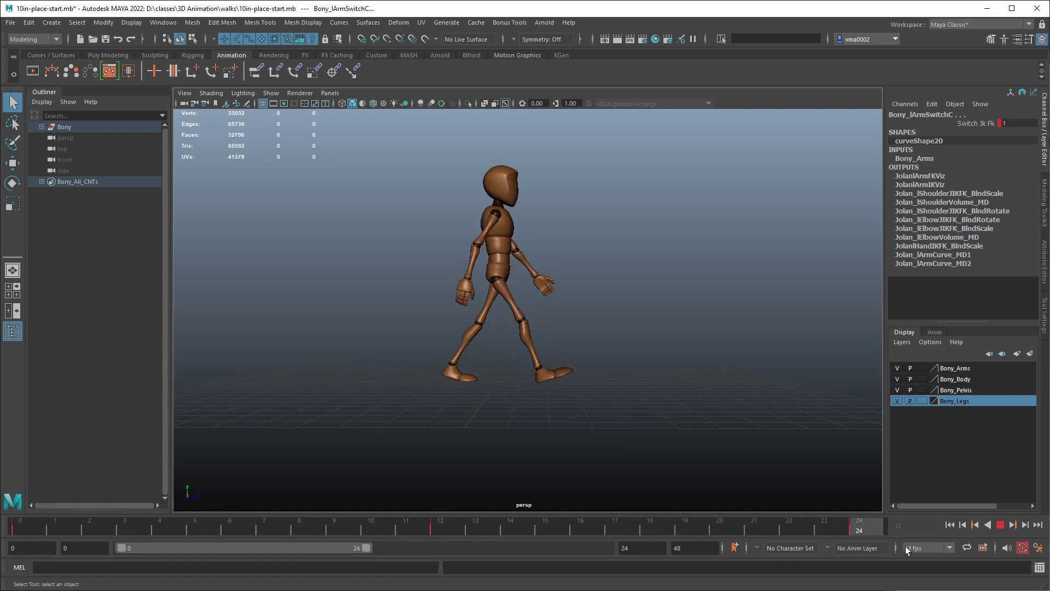
{"action": "key", "text": "Escape"}
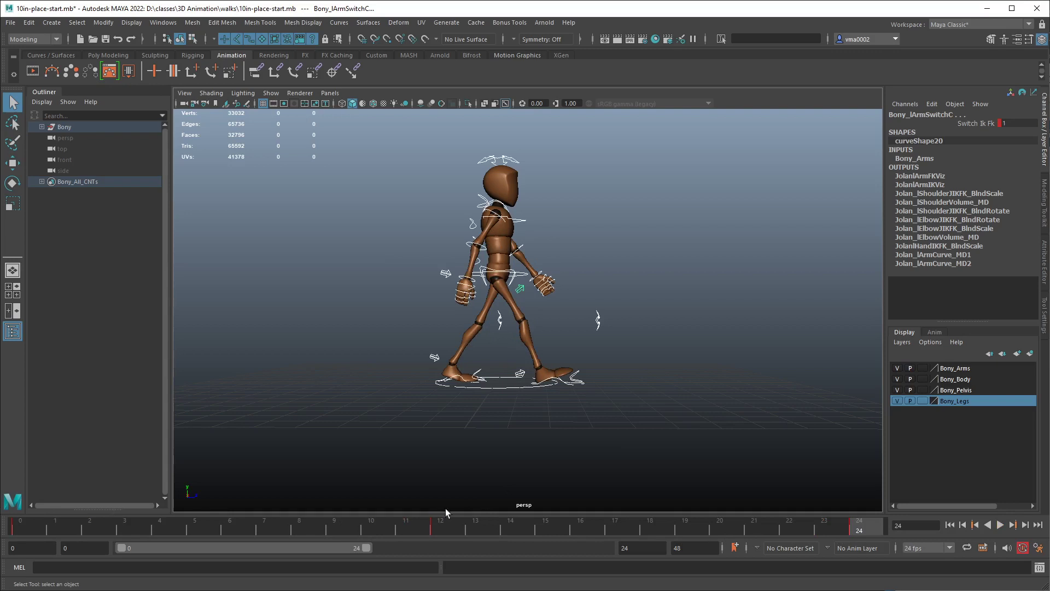
Go to frame 6 and study the passing position in the walk reference image ASK_pg108.JPG.
{"action": "left_click", "coordinate": [231, 530]}
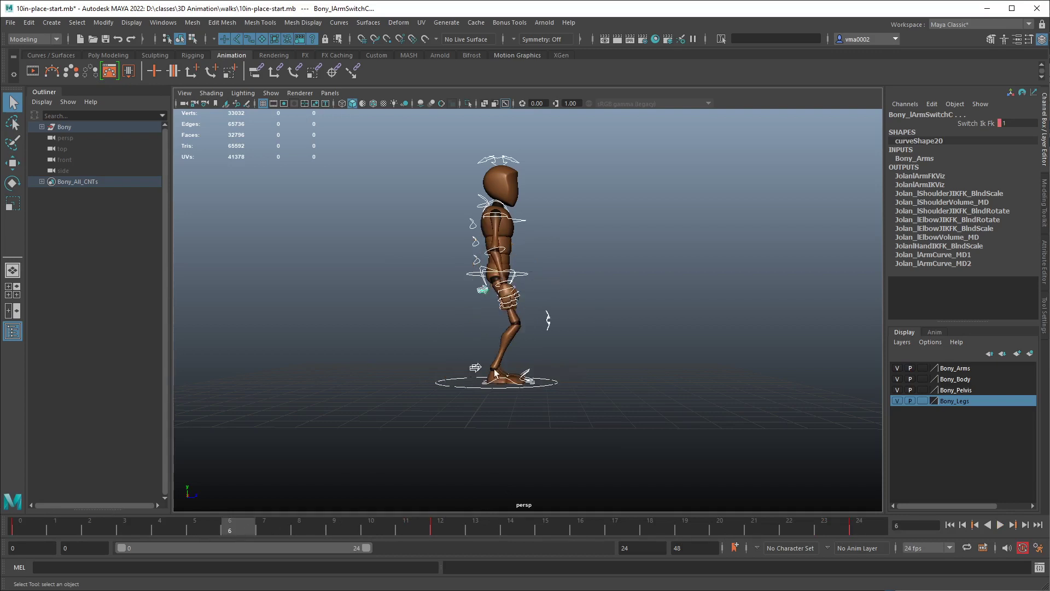
{"action": "key", "text": "alt+Tab"}
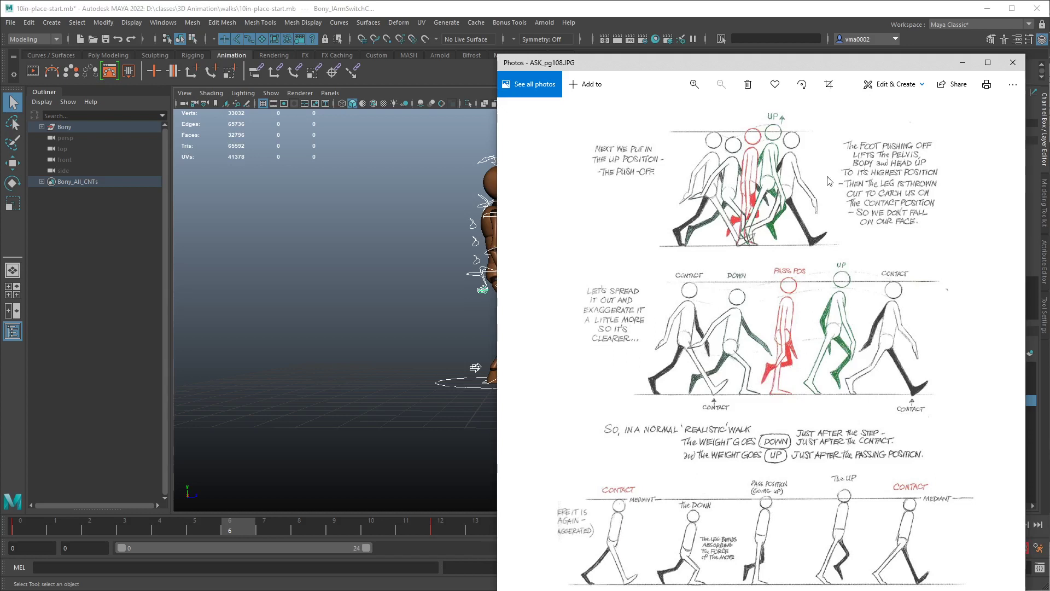
{"action": "left_click", "coordinate": [963, 62]}
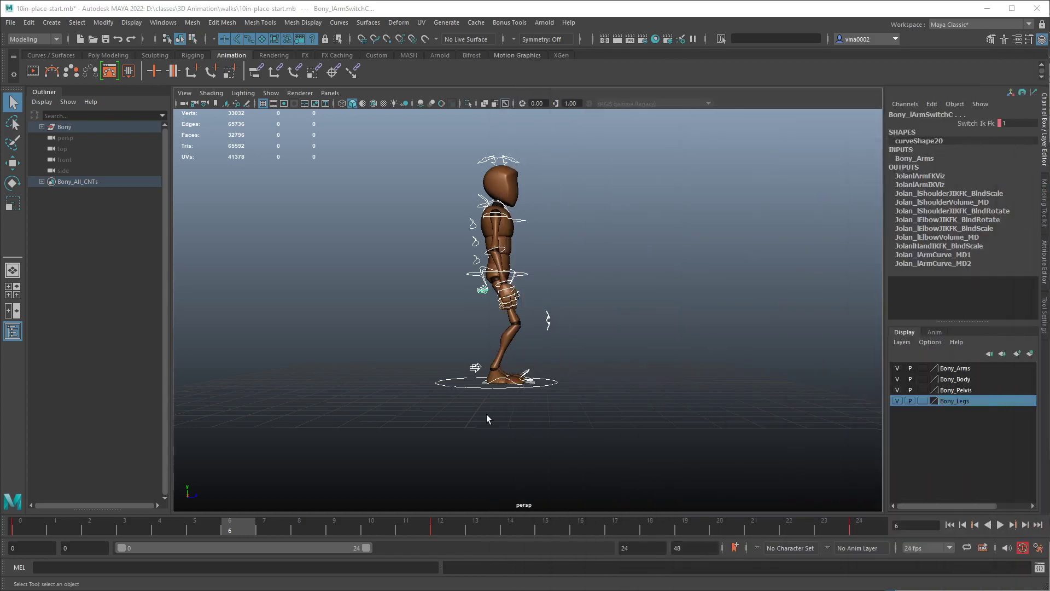
Raise Bony's root control at frame 6 to a Translate Y of -0.02, leaving a slight knee bend, and key it.
{"action": "right_click_drag", "start_coordinate": [358, 481], "coordinate": [644, 397], "text": "alt"}
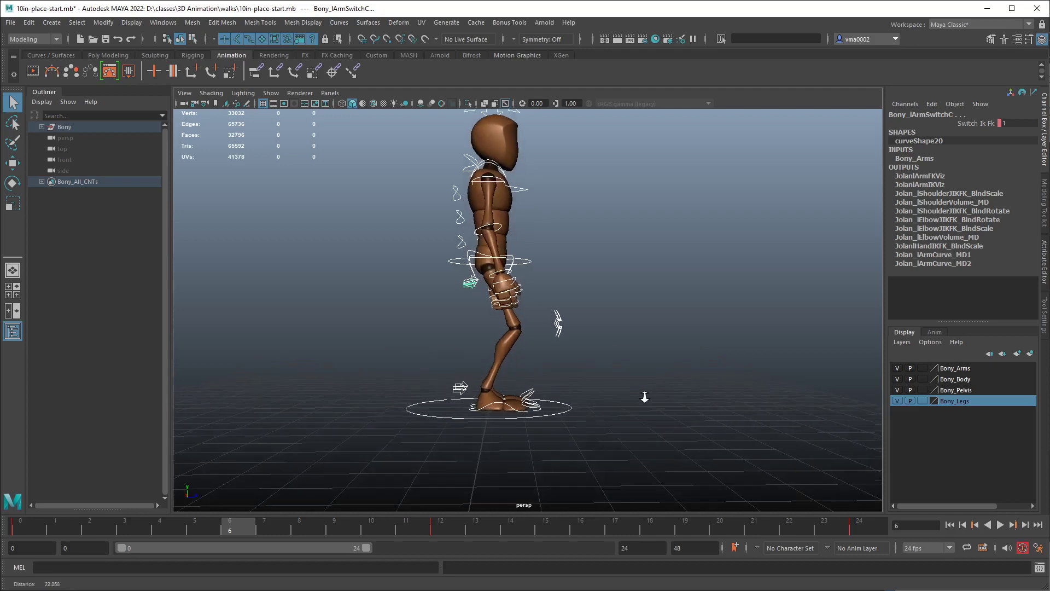
{"action": "left_click", "coordinate": [530, 262]}
{"action": "key", "text": "w"}
{"action": "left_click_drag", "start_coordinate": [487, 238], "coordinate": [487, 225]}
{"action": "right_click_drag", "start_coordinate": [486, 225], "coordinate": [639, 327], "text": "alt"}
{"action": "middle_click_drag", "start_coordinate": [639, 327], "coordinate": [659, 312], "text": "alt"}
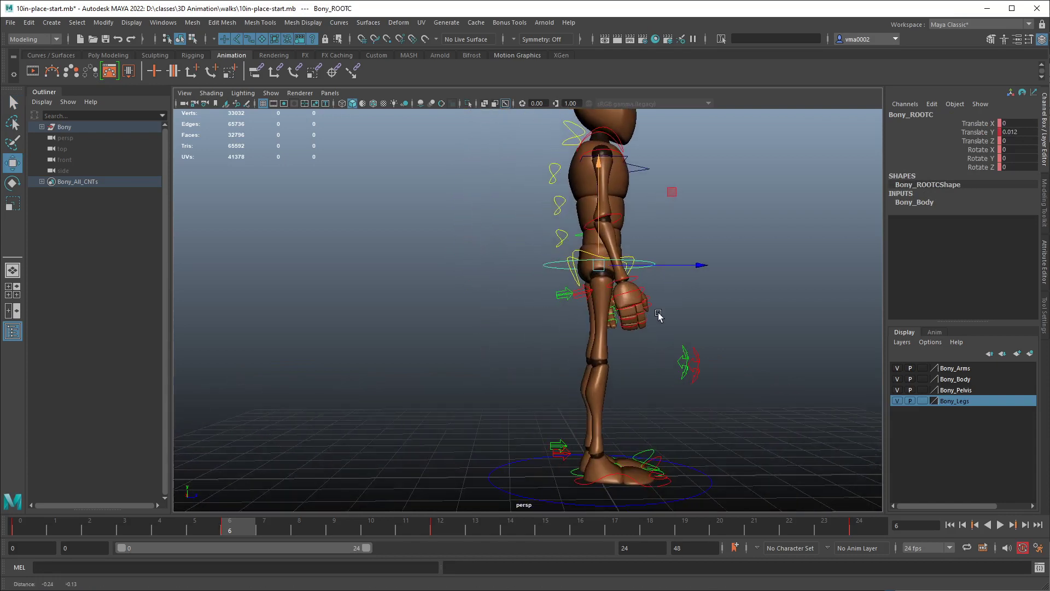
{"action": "left_click_drag", "start_coordinate": [600, 230], "coordinate": [600, 231]}
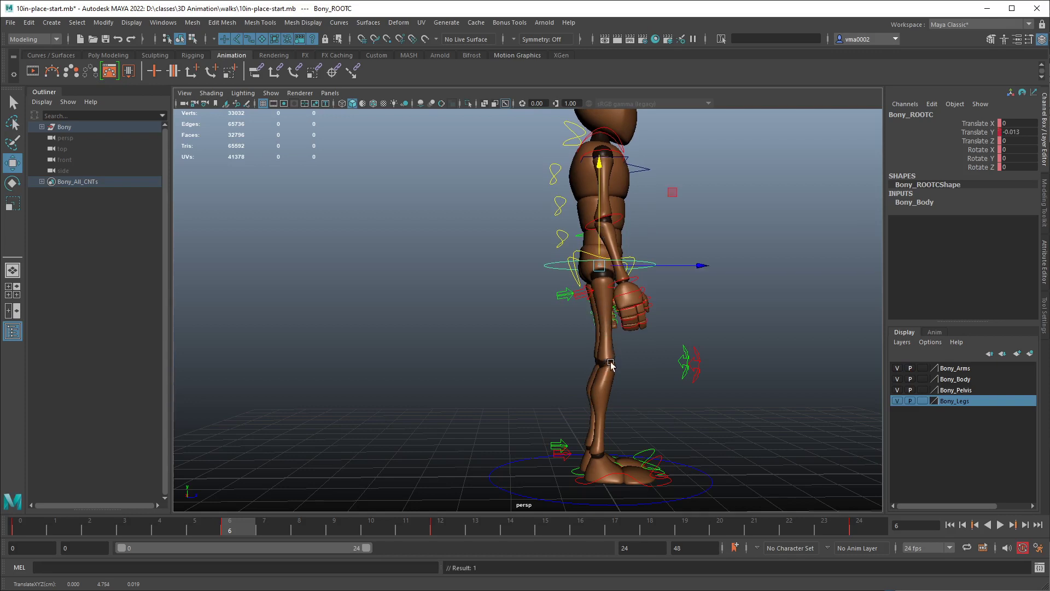
{"action": "left_click_drag", "start_coordinate": [600, 238], "coordinate": [601, 239]}
{"action": "left_click_drag", "start_coordinate": [649, 305], "coordinate": [629, 356], "text": "alt"}
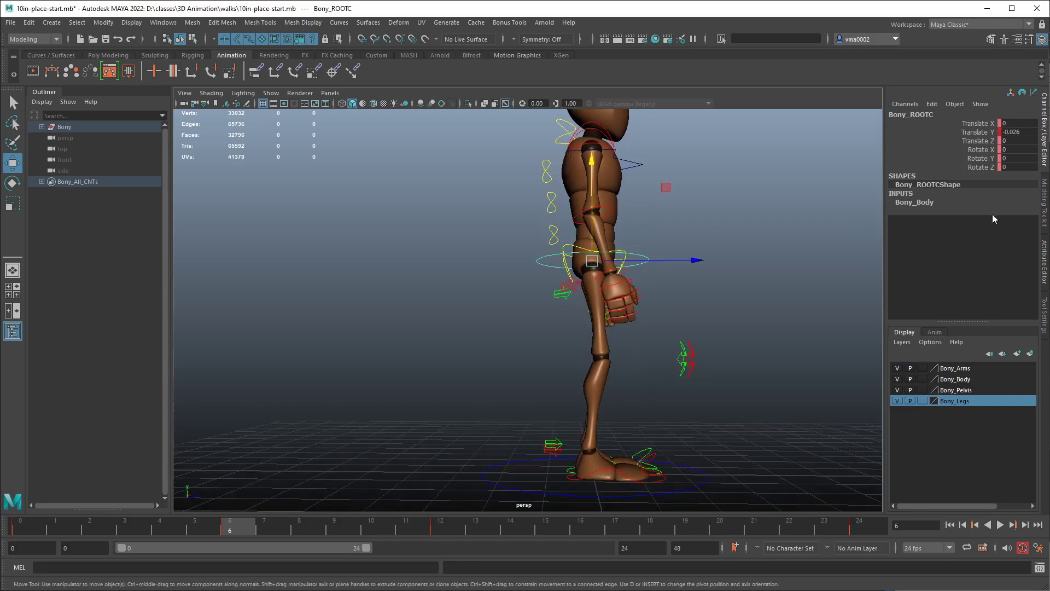
{"action": "left_click", "coordinate": [1015, 133]}
{"action": "type", "text": "-0.02"}
{"action": "key", "text": "Return"}
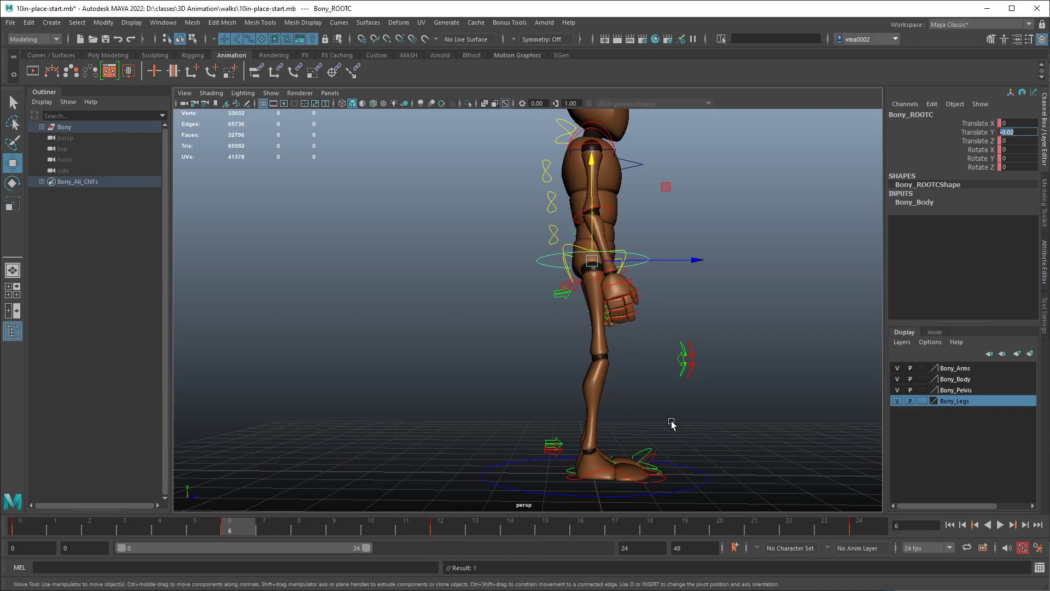
Check the raised body height against the passing and up positions in the walk reference image.
{"action": "left_click_drag", "start_coordinate": [668, 423], "coordinate": [621, 417], "text": "alt"}
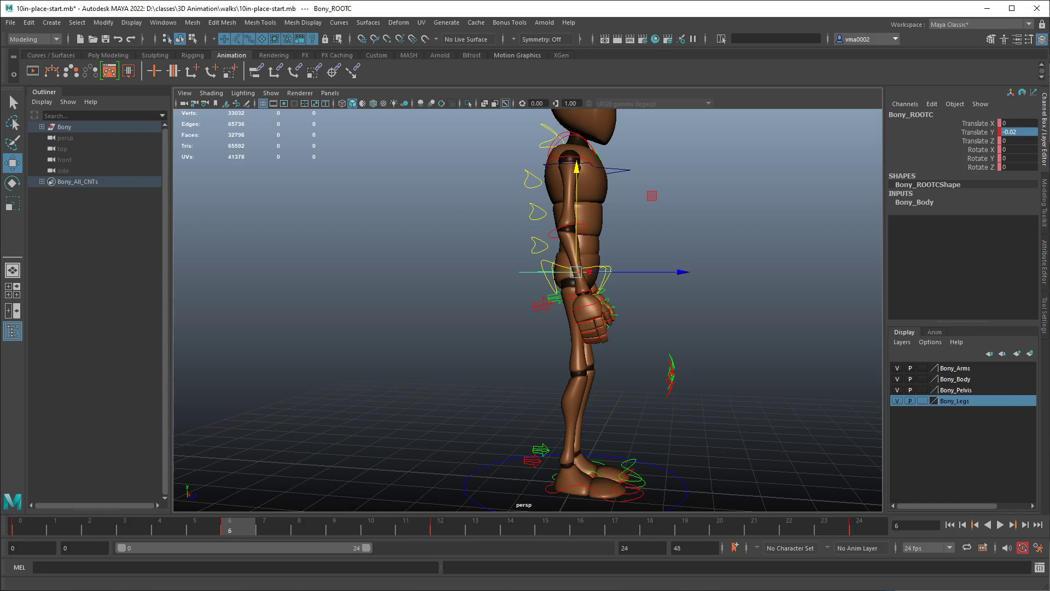
{"action": "key", "text": "alt+Tab"}
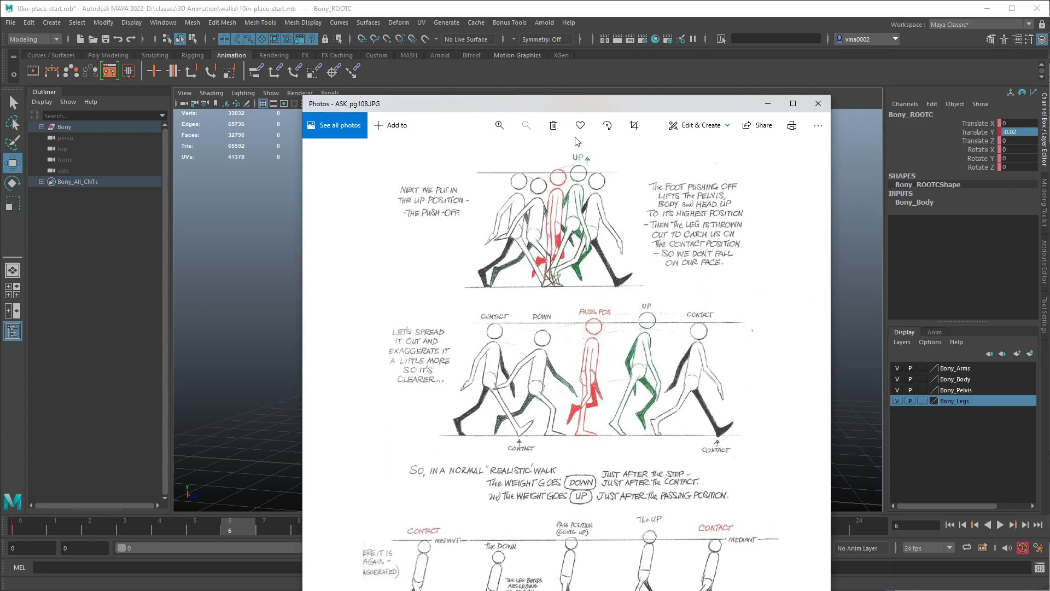
{"action": "left_click_drag", "start_coordinate": [563, 106], "coordinate": [1049, 107]}
{"action": "key", "text": "alt+Tab"}
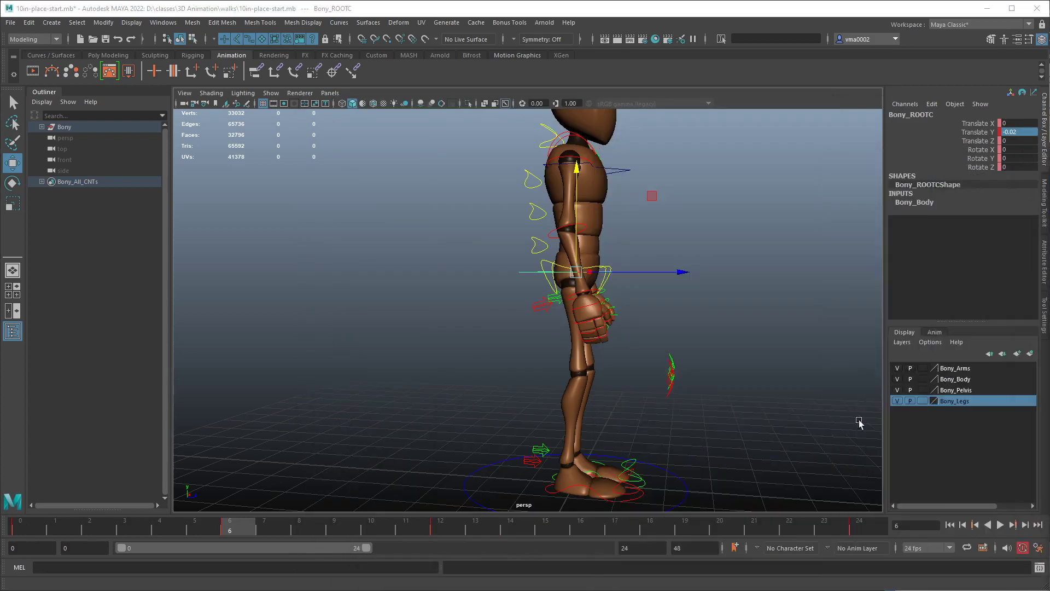
Copy the root control's frame 6 height of -0.02 to frame 18 and key only Translate Y there.
{"action": "left_click", "coordinate": [655, 530]}
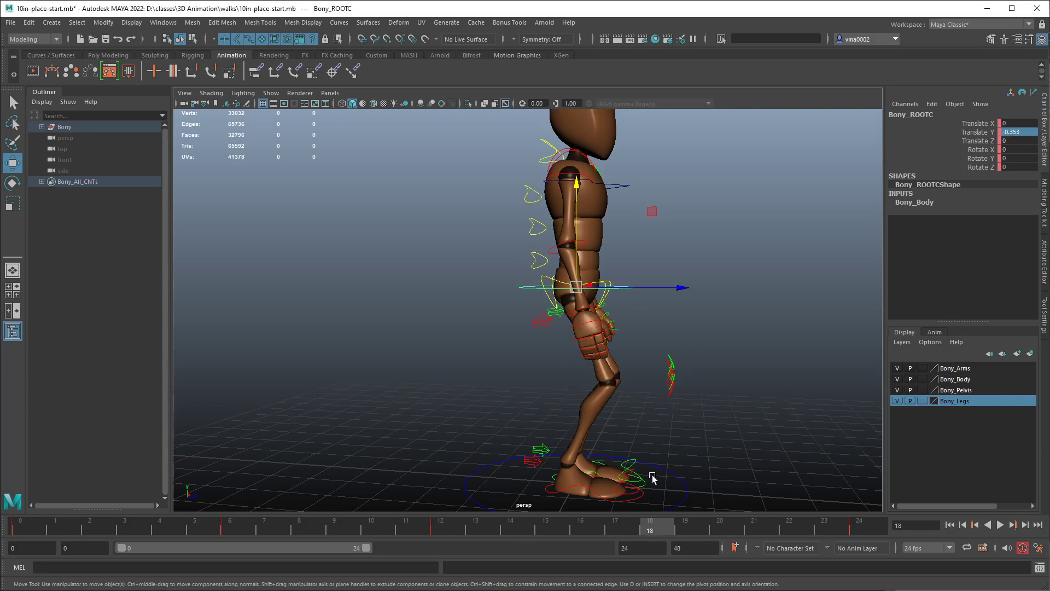
{"action": "left_click", "coordinate": [241, 530]}
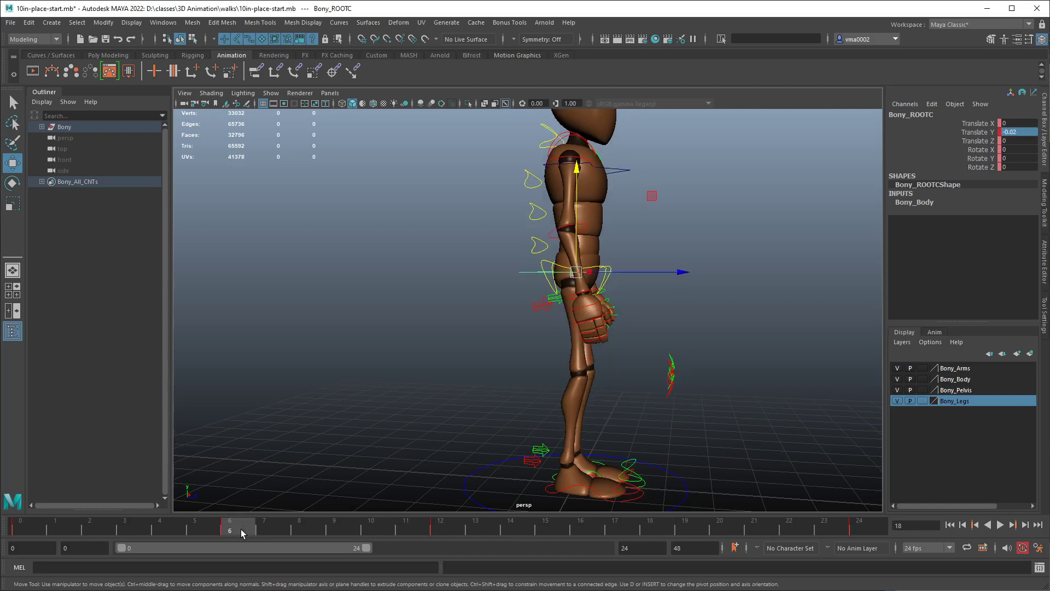
{"action": "left_click", "coordinate": [647, 528]}
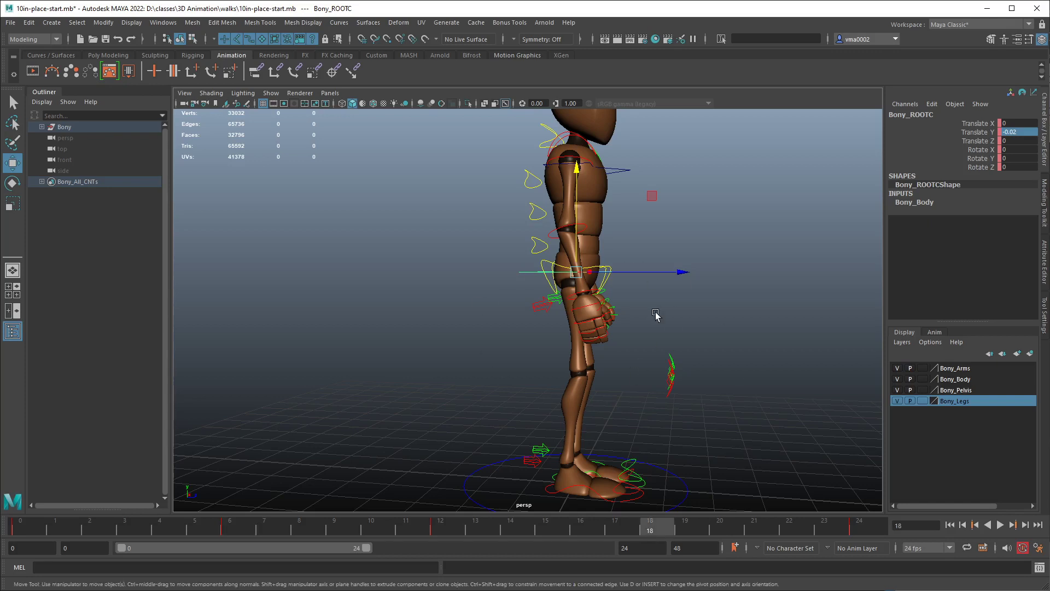
{"action": "right_click", "coordinate": [981, 133]}
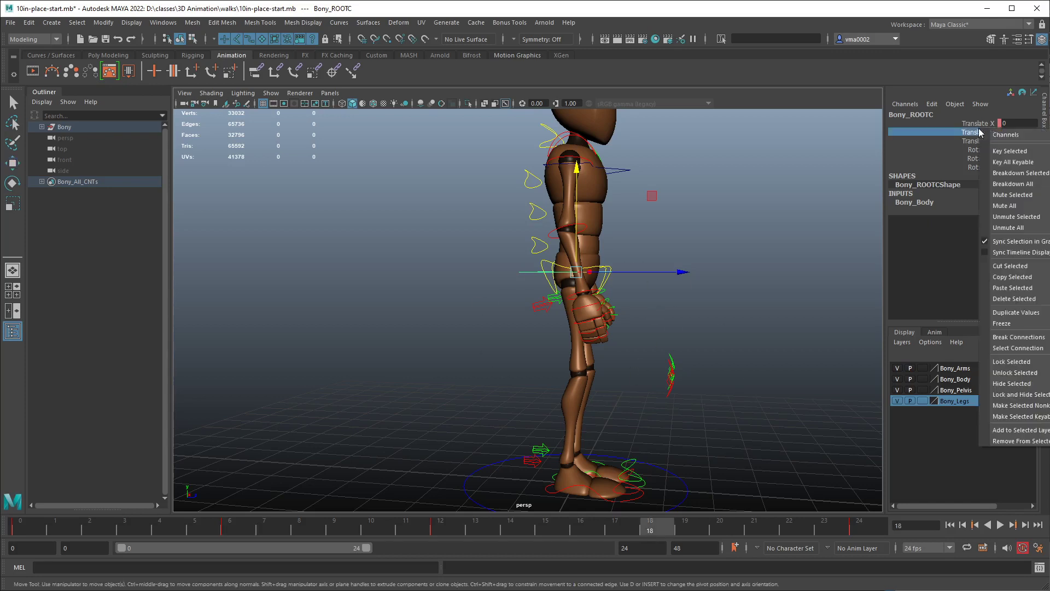
{"action": "left_click", "coordinate": [1006, 154]}
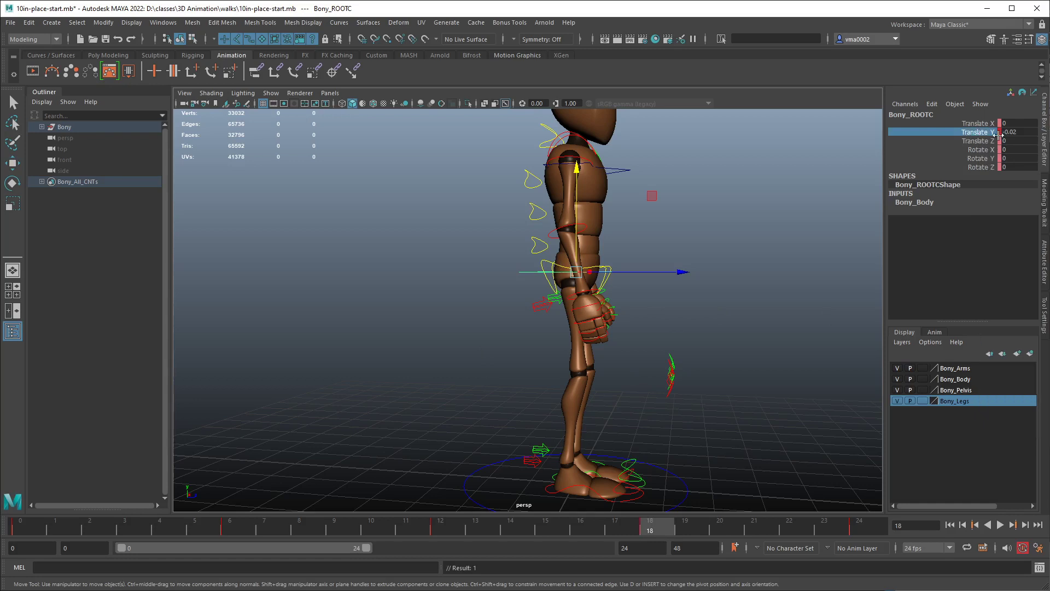
Compare frames 6 and 18, and play and scrub the walk to examine the body's up-and-down motion.
{"action": "left_click", "coordinate": [230, 532]}
{"action": "left_click", "coordinate": [647, 528]}
{"action": "key", "text": "alt+v"}
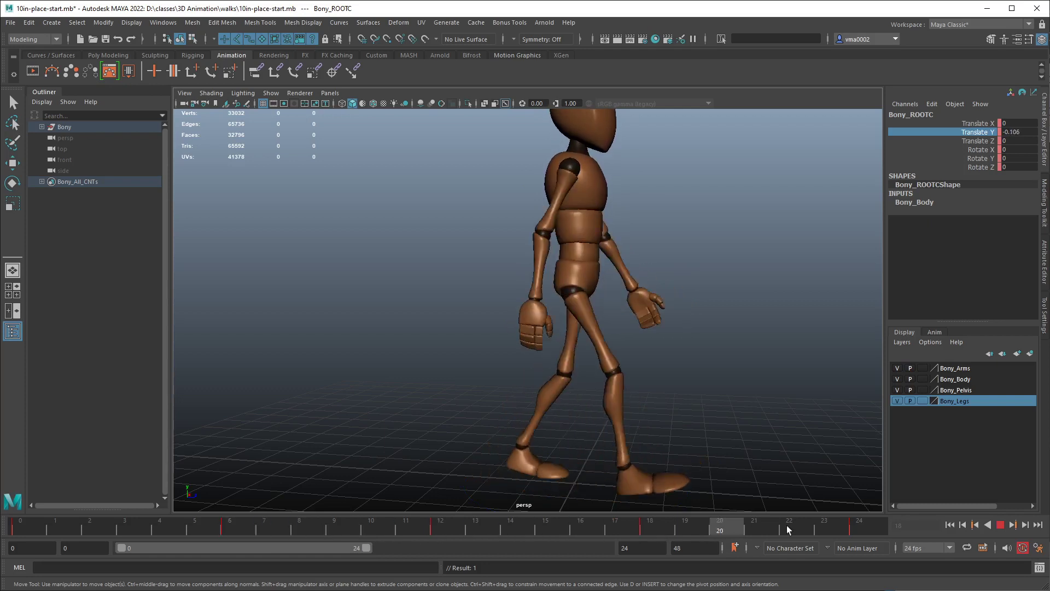
{"action": "left_click", "coordinate": [20, 530]}
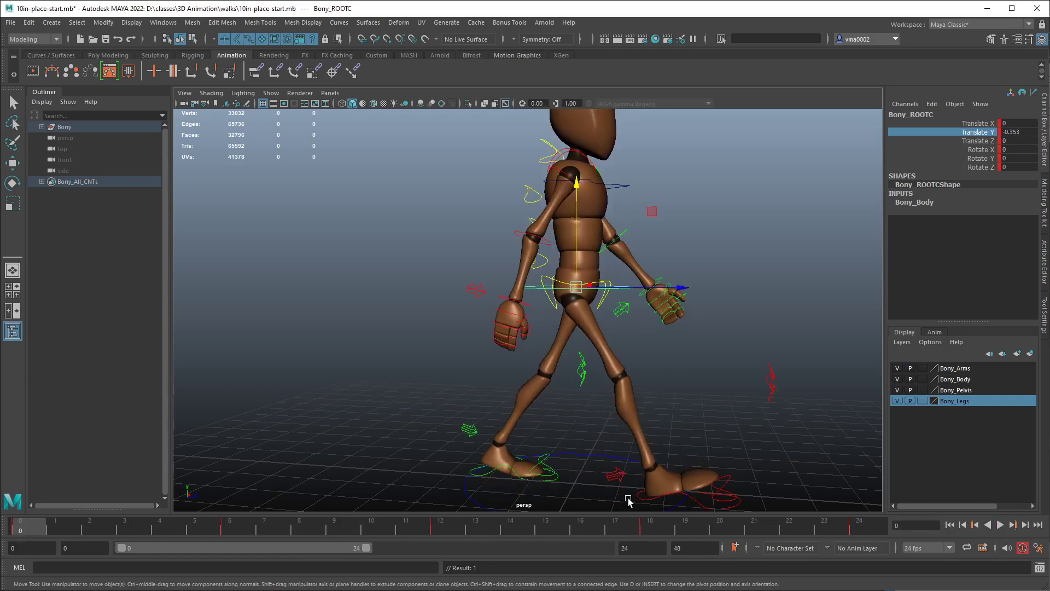
{"action": "left_click_drag", "start_coordinate": [619, 446], "coordinate": [595, 441], "text": "alt"}
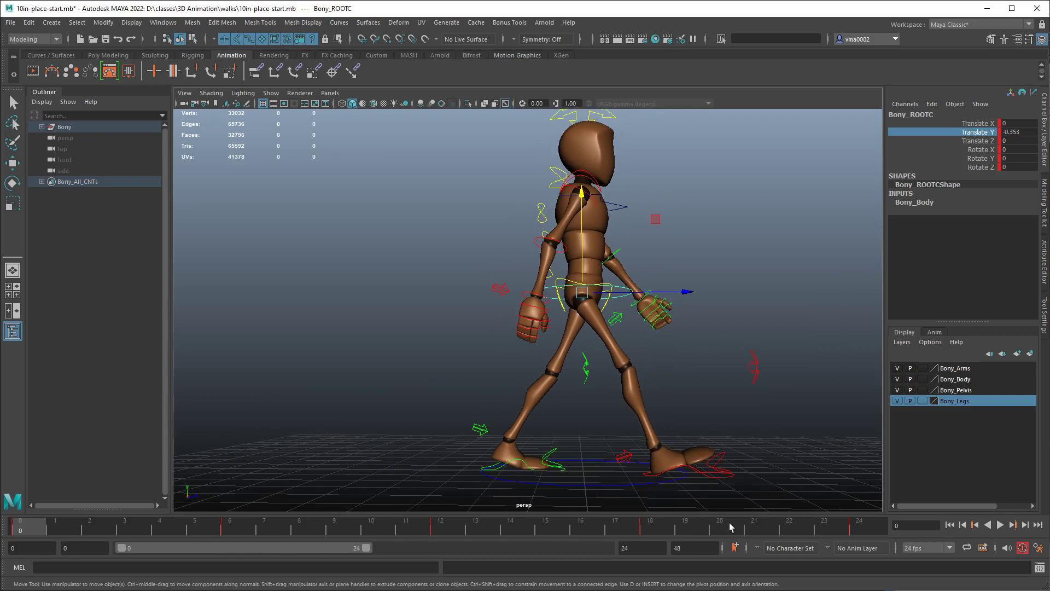
{"action": "left_click", "coordinate": [1000, 525]}
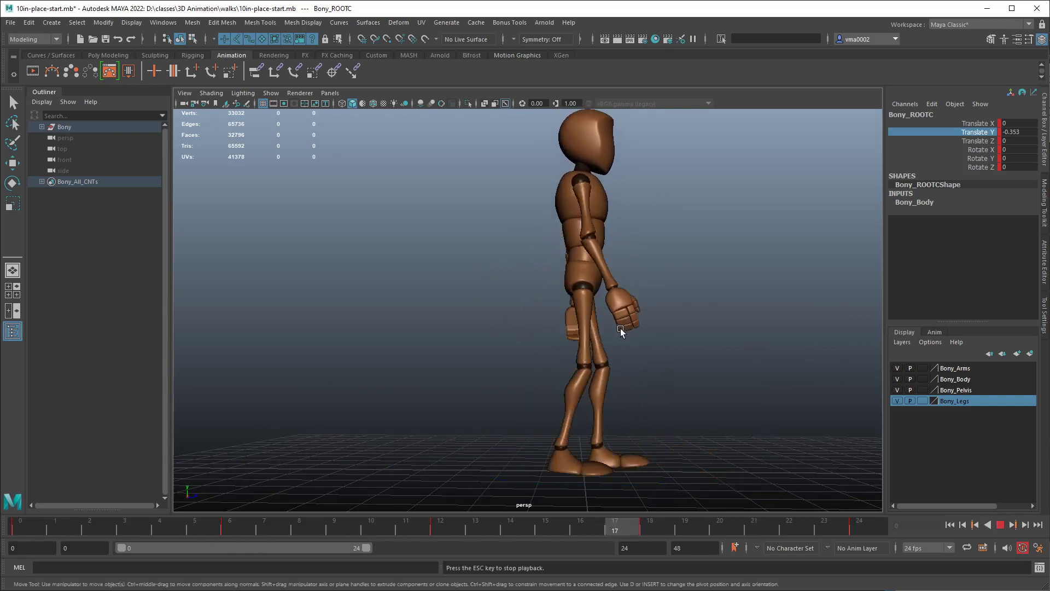
{"action": "left_click", "coordinate": [1000, 525]}
{"action": "left_click_drag", "start_coordinate": [28, 529], "coordinate": [237, 530]}
{"action": "left_click_drag", "start_coordinate": [310, 520], "coordinate": [19, 530]}
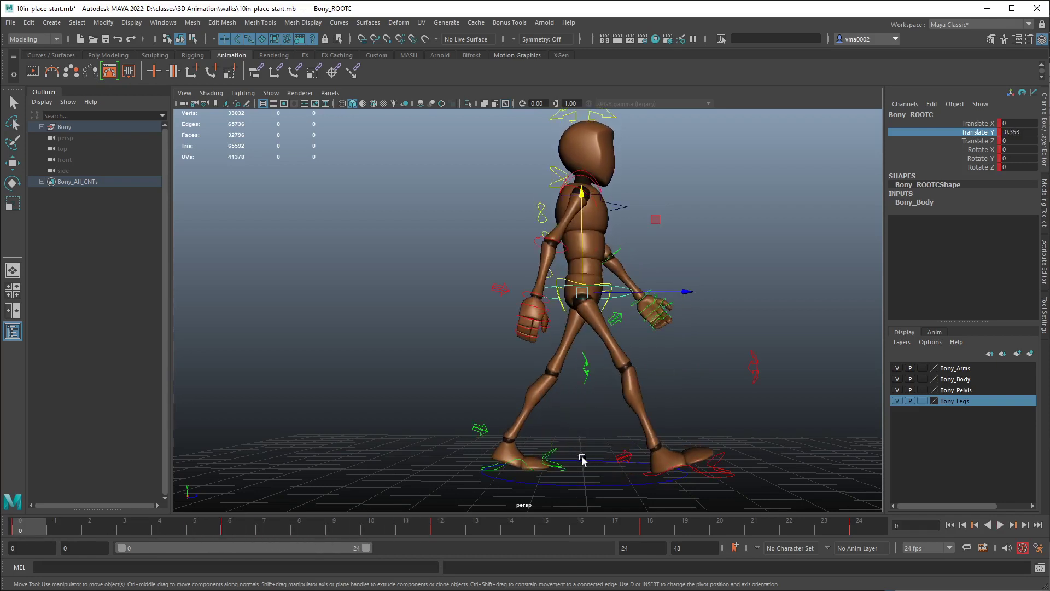
Try to lift the left heel at frame 6 by rotating the left foot control about 40 degrees in X.
{"action": "left_click", "coordinate": [703, 474]}
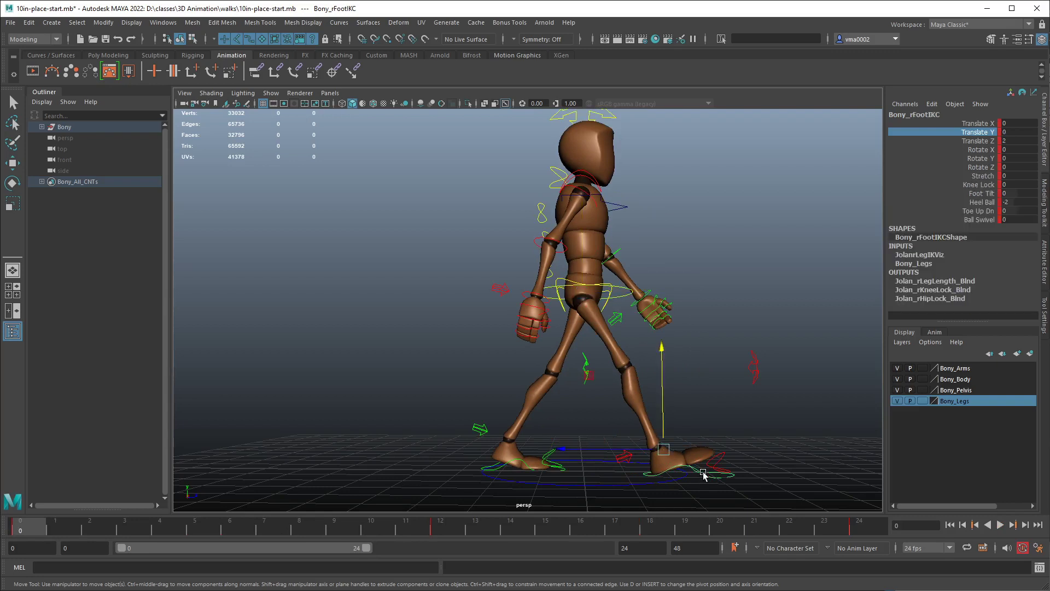
{"action": "left_click", "coordinate": [525, 469]}
{"action": "left_click", "coordinate": [232, 527]}
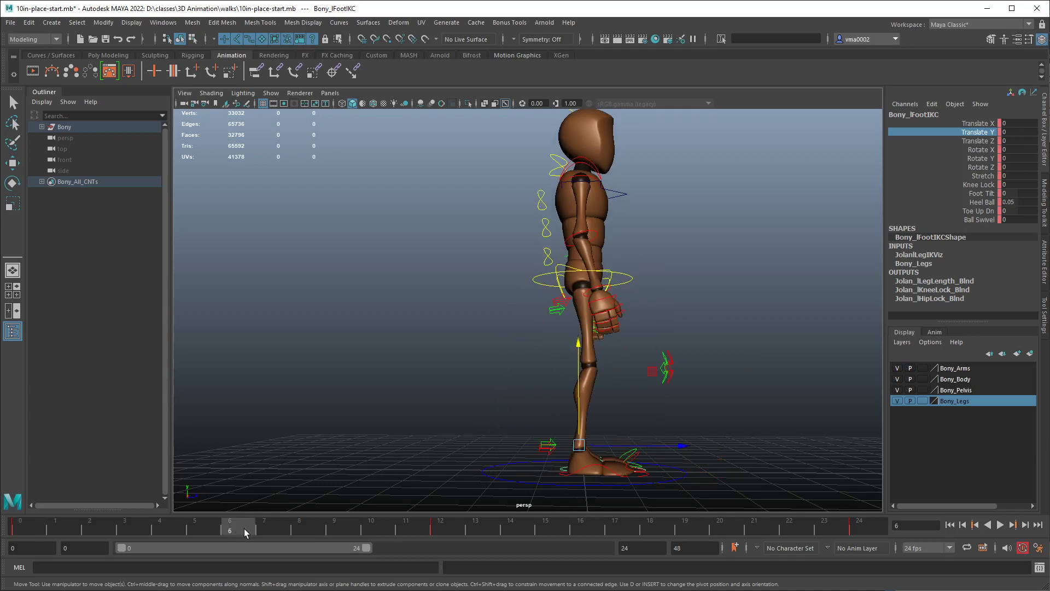
{"action": "mouse_move", "coordinate": [611, 482]}
{"action": "left_mouse_down", "text": "alt"}
{"action": "mouse_move", "coordinate": [478, 466]}
{"action": "mouse_move", "coordinate": [734, 466]}
{"action": "mouse_move", "coordinate": [626, 494]}
{"action": "left_mouse_up", "text": "alt"}
{"action": "right_click_drag", "start_coordinate": [626, 494], "coordinate": [741, 420], "text": "alt"}
{"action": "left_click_drag", "start_coordinate": [741, 419], "coordinate": [678, 426], "text": "alt"}
{"action": "key", "text": "e"}
{"action": "left_click_drag", "start_coordinate": [605, 331], "coordinate": [596, 398]}
{"action": "scroll", "coordinate": [602, 405], "scroll_direction": "down", "scroll_amount": 5}
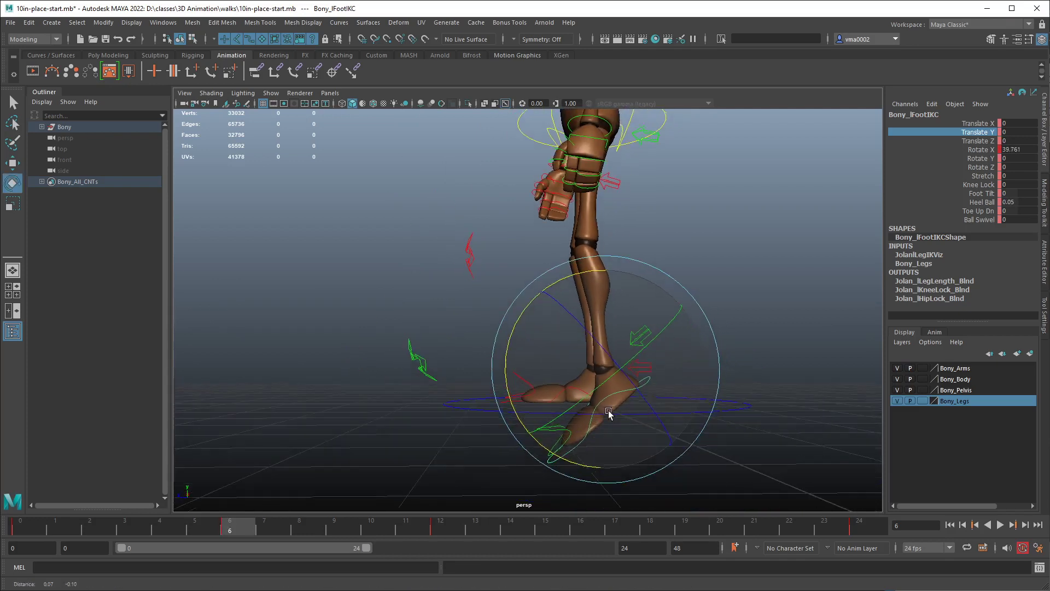
{"action": "key", "text": "ctrl+z"}
{"action": "key", "text": "ctrl+z"}
{"action": "key", "text": "ctrl+z"}
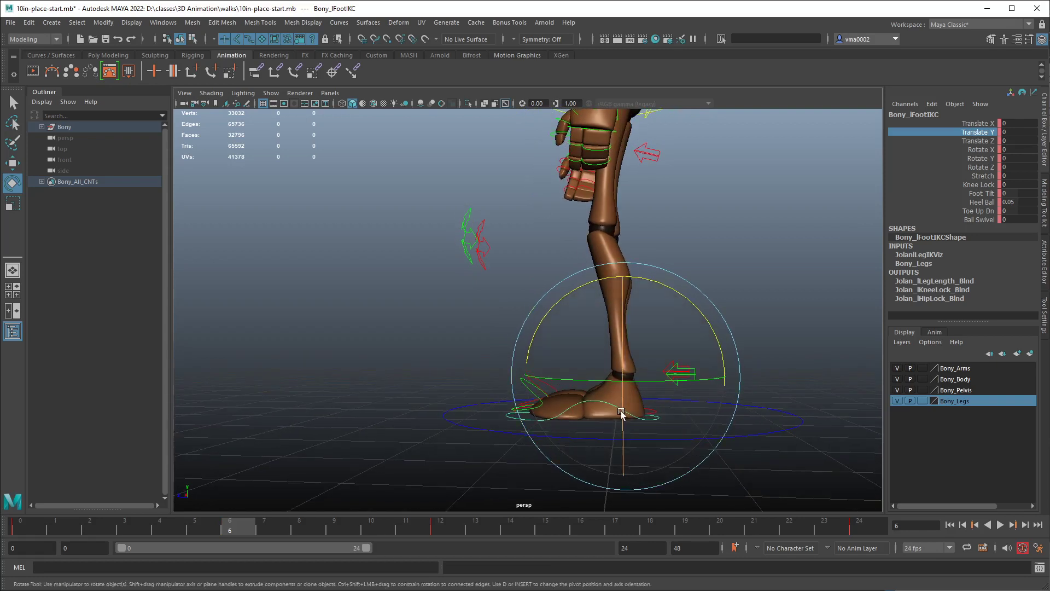
Try to raise the left heel at frame 6 with a Heel Ball value of 5.25 plus an X rotation of the foot control.
{"action": "left_click", "coordinate": [982, 202]}
{"action": "middle_click_drag", "start_coordinate": [771, 327], "coordinate": [800, 333]}
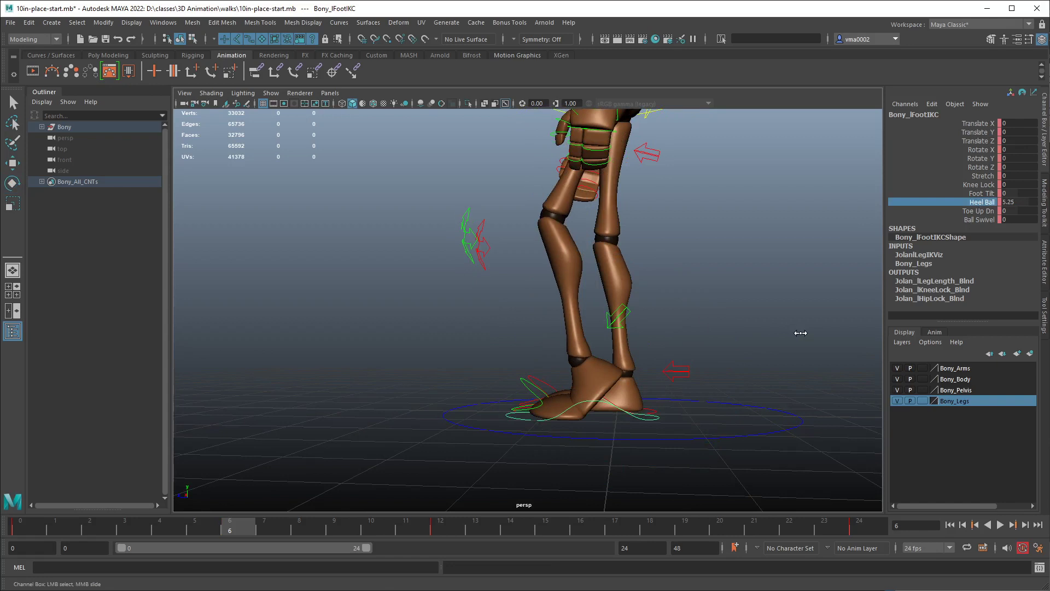
{"action": "key", "text": "e"}
{"action": "left_click_drag", "start_coordinate": [620, 375], "coordinate": [626, 353]}
{"action": "key", "text": "ctrl+z"}
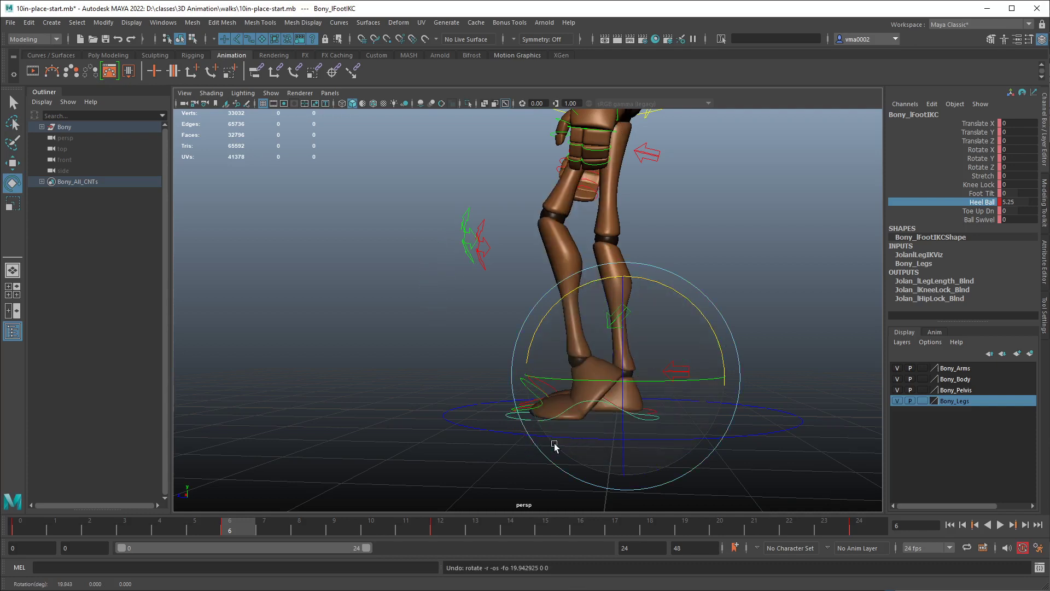
Try rotating the left toe control about 35 degrees in X, and undo back through the Heel Ball change.
{"action": "left_click", "coordinate": [764, 365]}
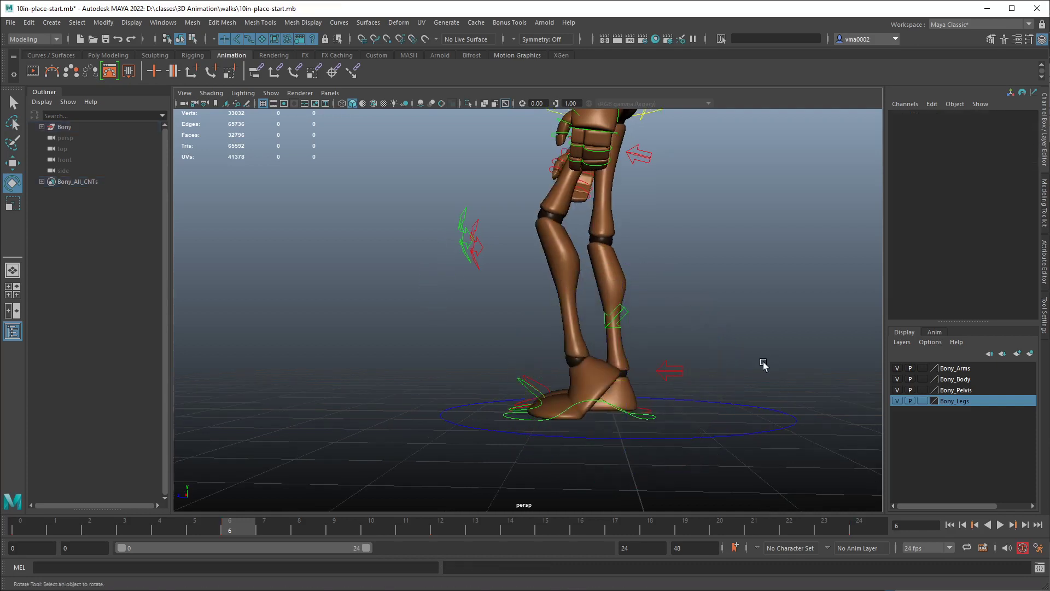
{"action": "left_click", "coordinate": [529, 393]}
{"action": "left_click_drag", "start_coordinate": [617, 377], "coordinate": [545, 381]}
{"action": "key", "text": "ctrl+z"}
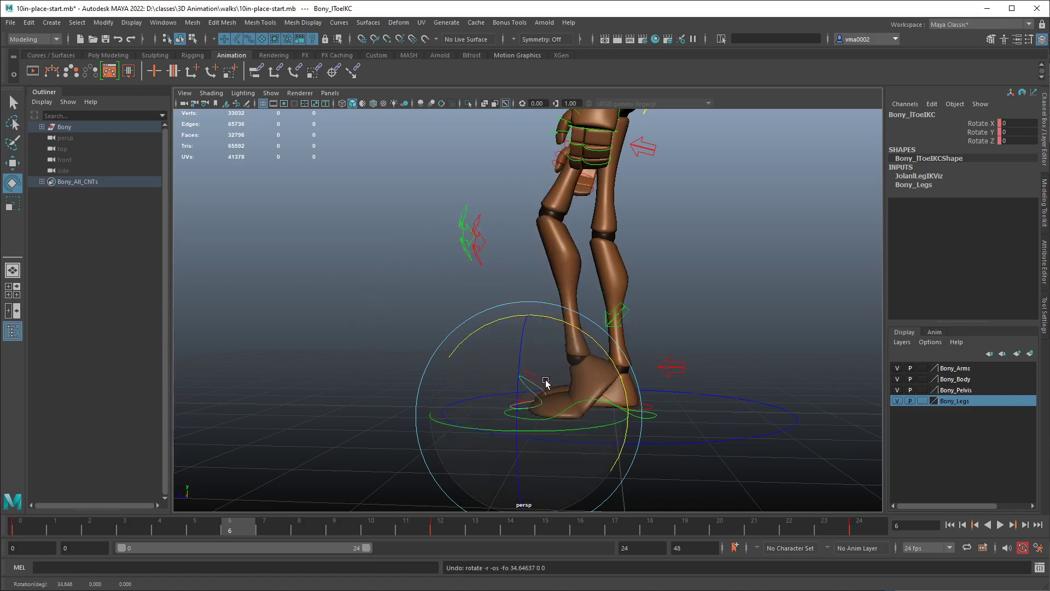
{"action": "key", "text": "ctrl+z"}
{"action": "key", "text": "ctrl+z"}
{"action": "key", "text": "ctrl+z"}
{"action": "key", "text": "ctrl+z"}
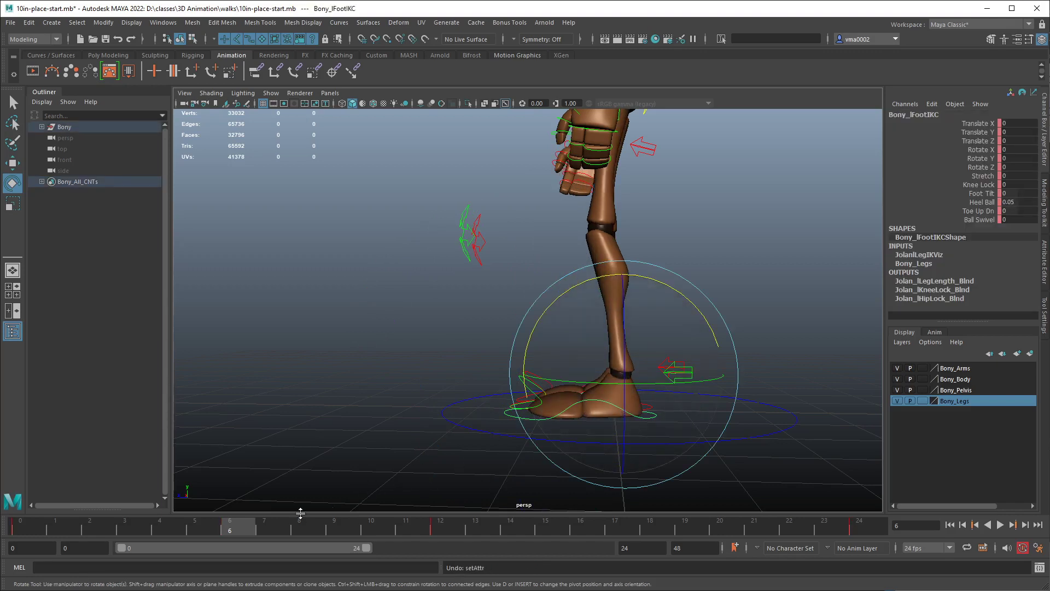
Rotate the left toe control to about 76 degrees in X at frame 6 to lift the heel, and key it.
{"action": "left_click", "coordinate": [433, 375]}
{"action": "left_click", "coordinate": [529, 404]}
{"action": "left_click_drag", "start_coordinate": [529, 404], "coordinate": [541, 425], "text": "alt"}
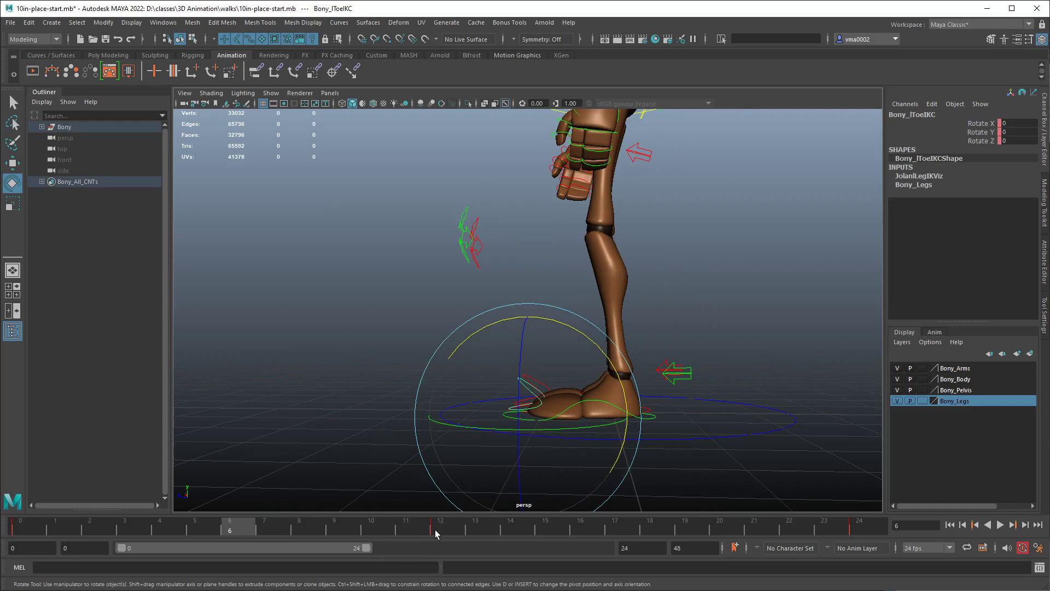
{"action": "left_click", "coordinate": [439, 532]}
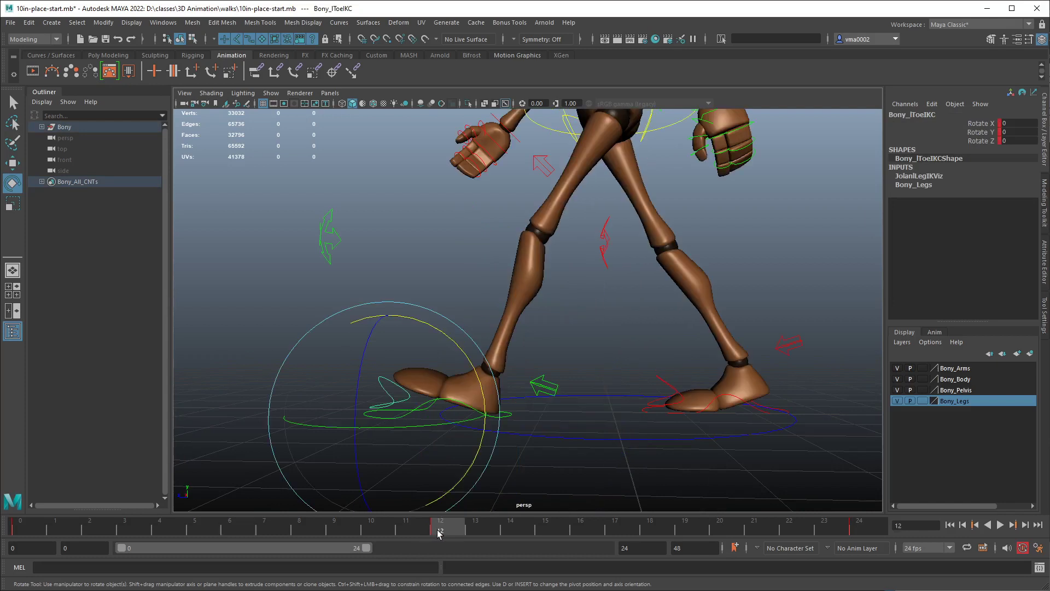
{"action": "left_click", "coordinate": [231, 532]}
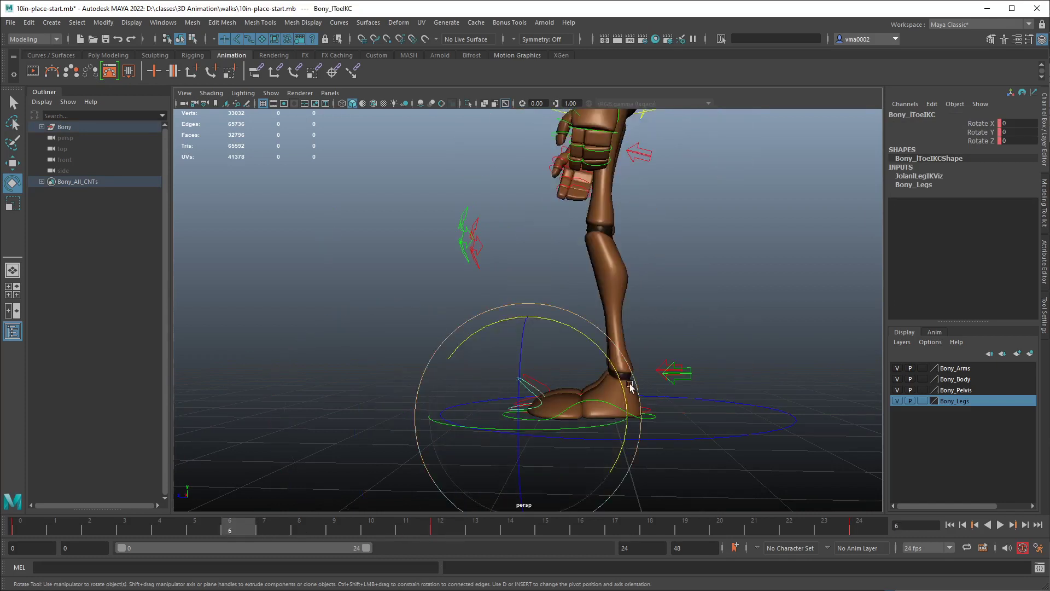
{"action": "left_click_drag", "start_coordinate": [622, 389], "coordinate": [518, 330]}
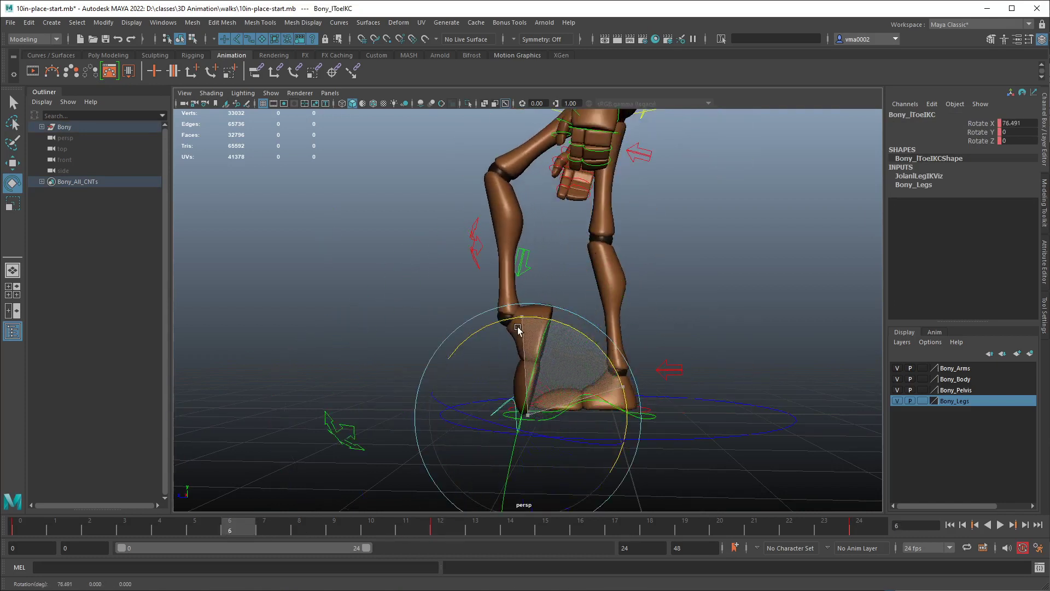
{"action": "key", "text": "s"}
{"action": "key", "text": "w"}
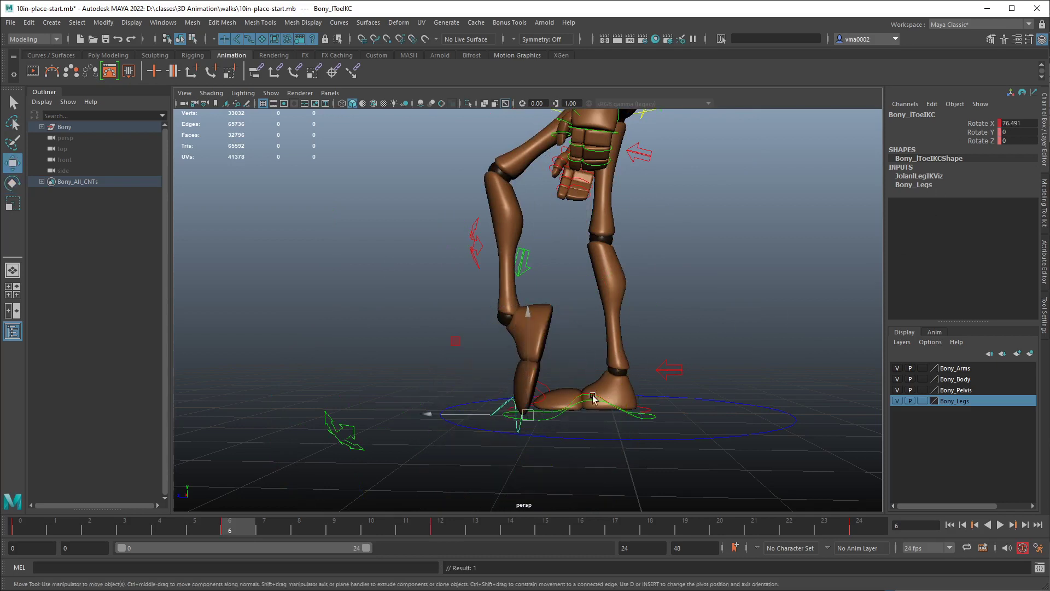
Move the left foot control at frame 6 up to about 0.2 in Y and back to about -2 in Z, matching the reference passing pose.
{"action": "left_click", "coordinate": [562, 407]}
{"action": "left_click_drag", "start_coordinate": [622, 360], "coordinate": [622, 346]}
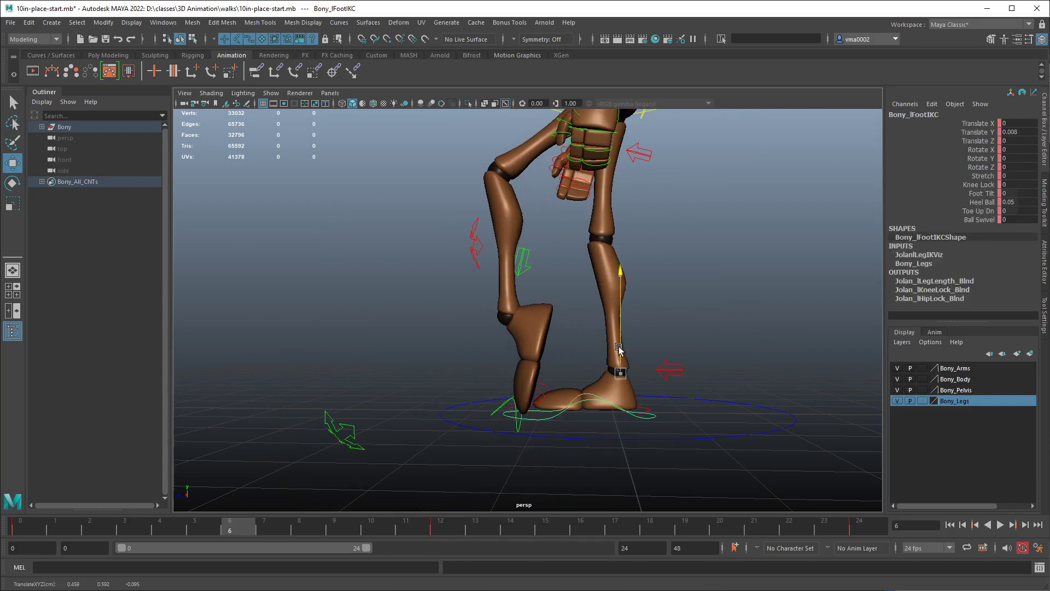
{"action": "left_click_drag", "start_coordinate": [531, 360], "coordinate": [655, 368]}
{"action": "key", "text": "alt+Tab"}
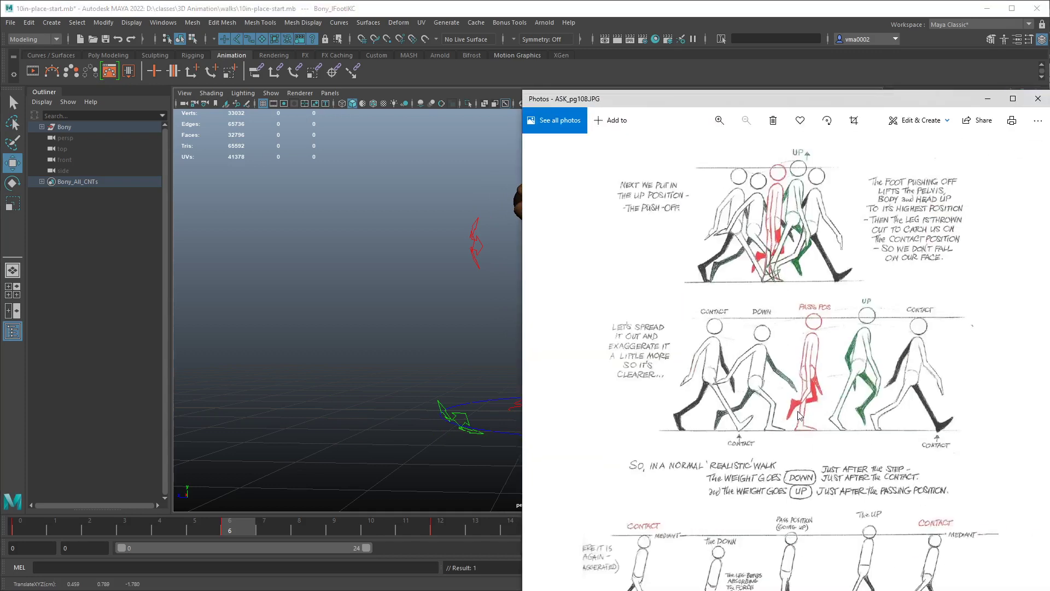
{"action": "left_click", "coordinate": [988, 98]}
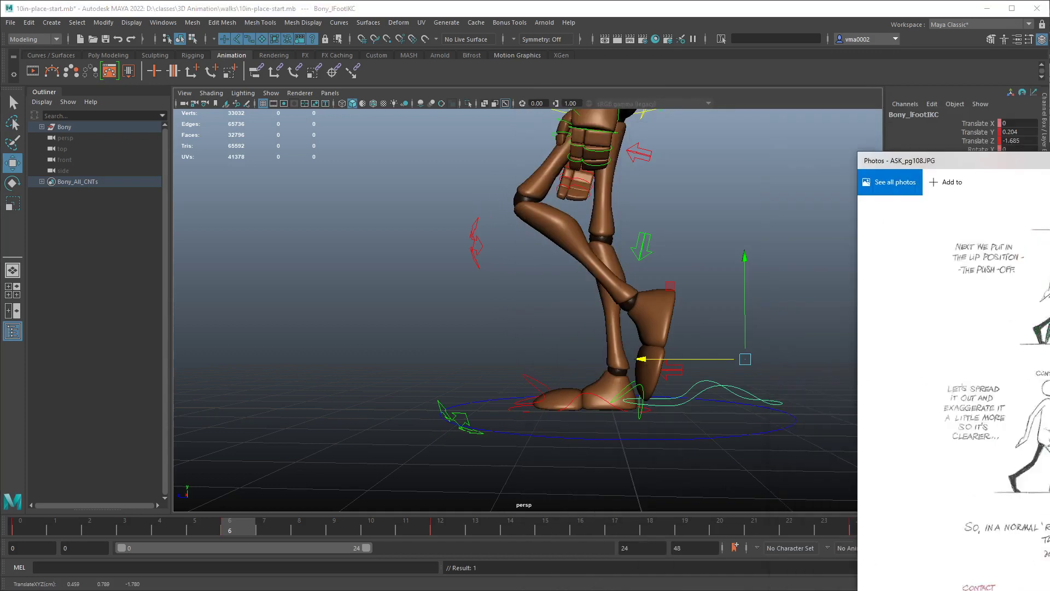
{"action": "left_click_drag", "start_coordinate": [722, 411], "coordinate": [697, 399], "text": "alt"}
{"action": "left_click_drag", "start_coordinate": [482, 350], "coordinate": [569, 356]}
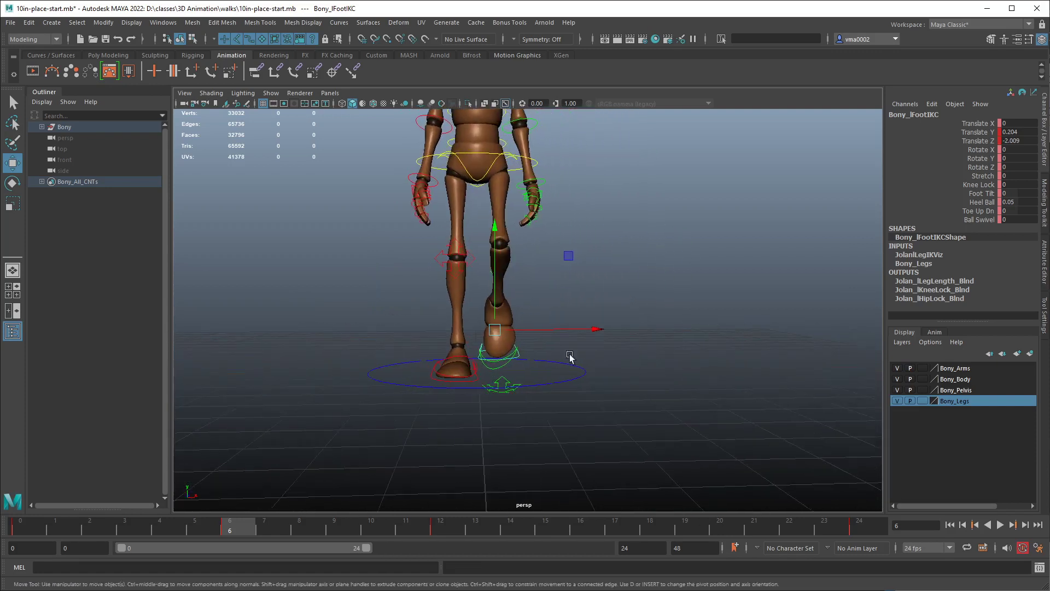
Compare the leg poses at frames 0, 24, 18, 6 and 12 to determine which foot passes at frame 18.
{"action": "left_click_drag", "start_coordinate": [722, 306], "coordinate": [512, 315], "text": "alt"}
{"action": "left_click_drag", "start_coordinate": [472, 377], "coordinate": [485, 408], "text": "alt"}
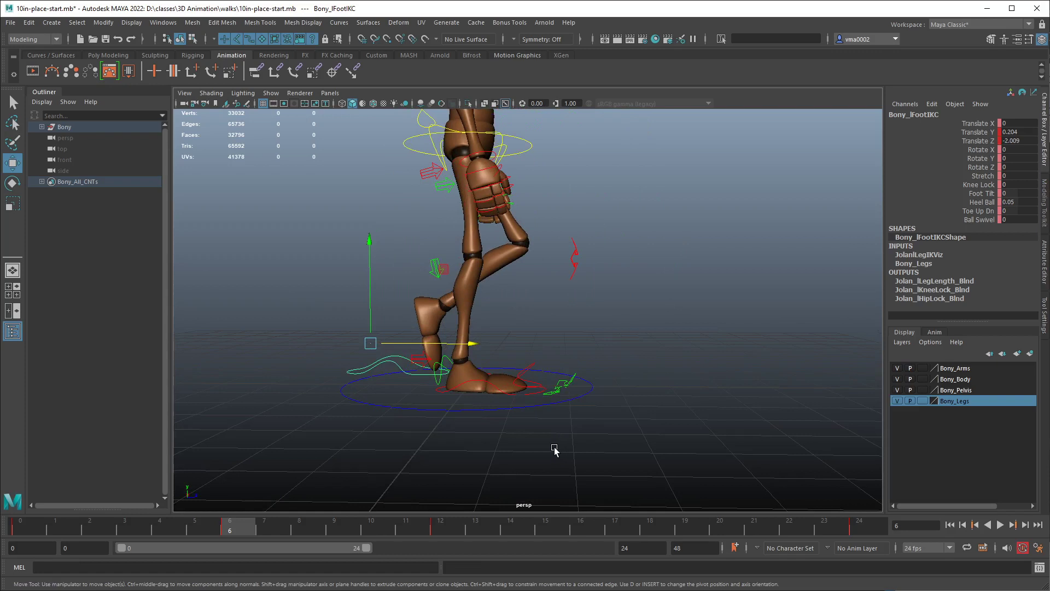
{"action": "left_click", "coordinate": [15, 533]}
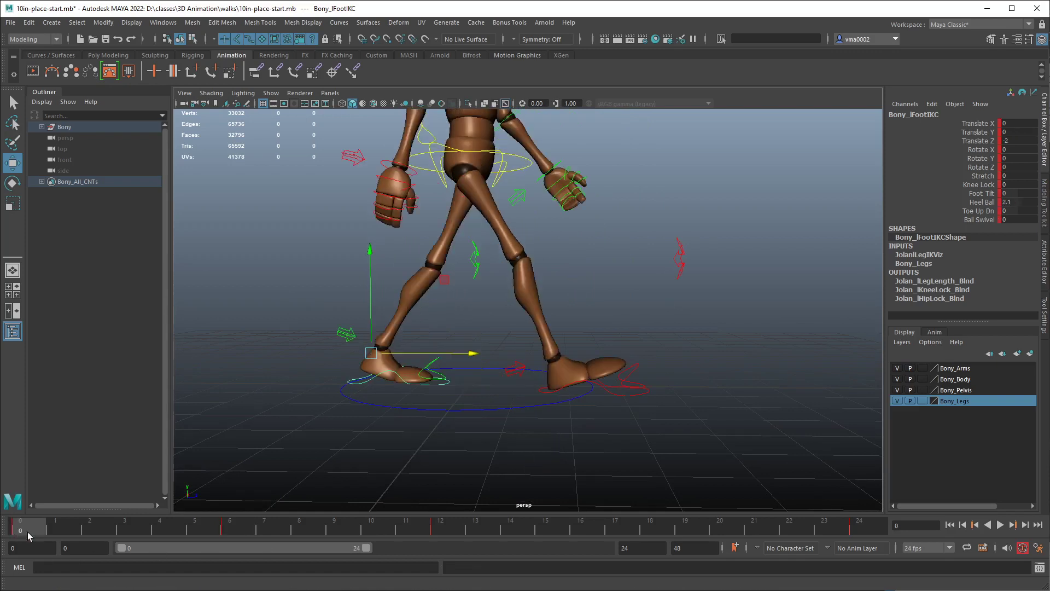
{"action": "left_click", "coordinate": [860, 533]}
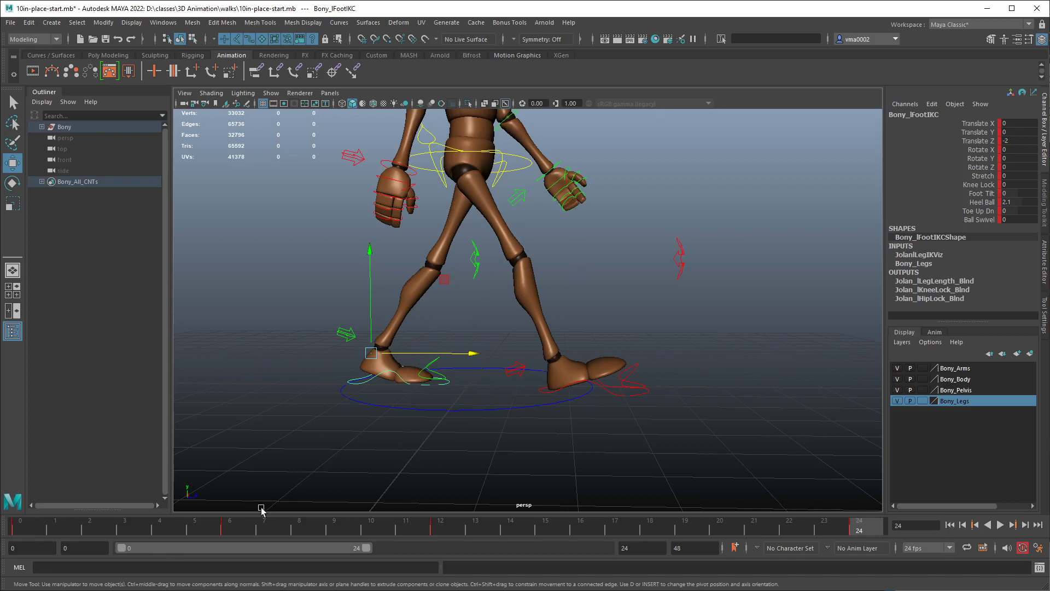
{"action": "left_click", "coordinate": [651, 532]}
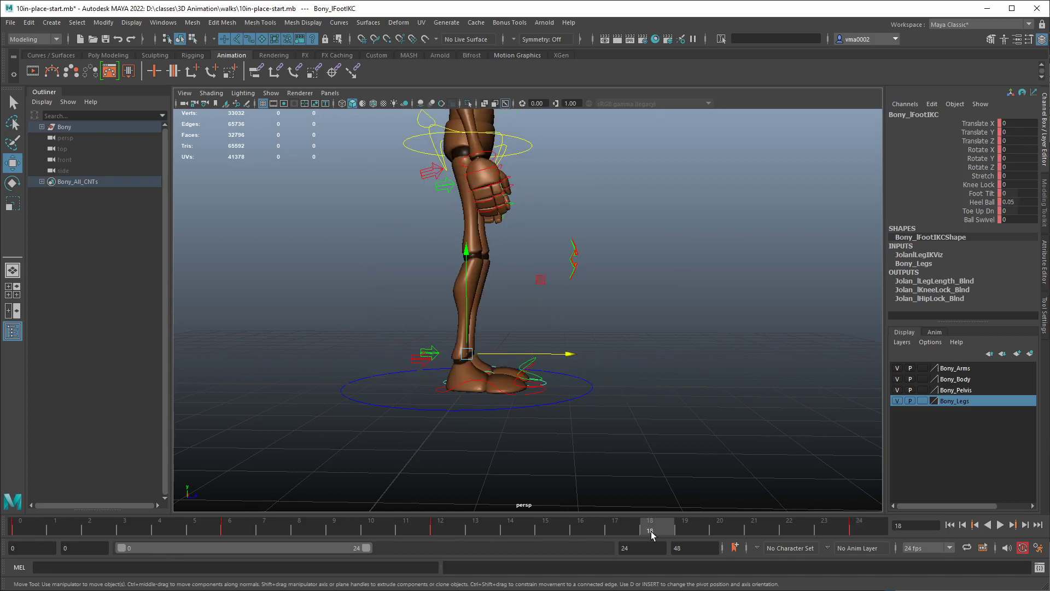
{"action": "left_click", "coordinate": [232, 531]}
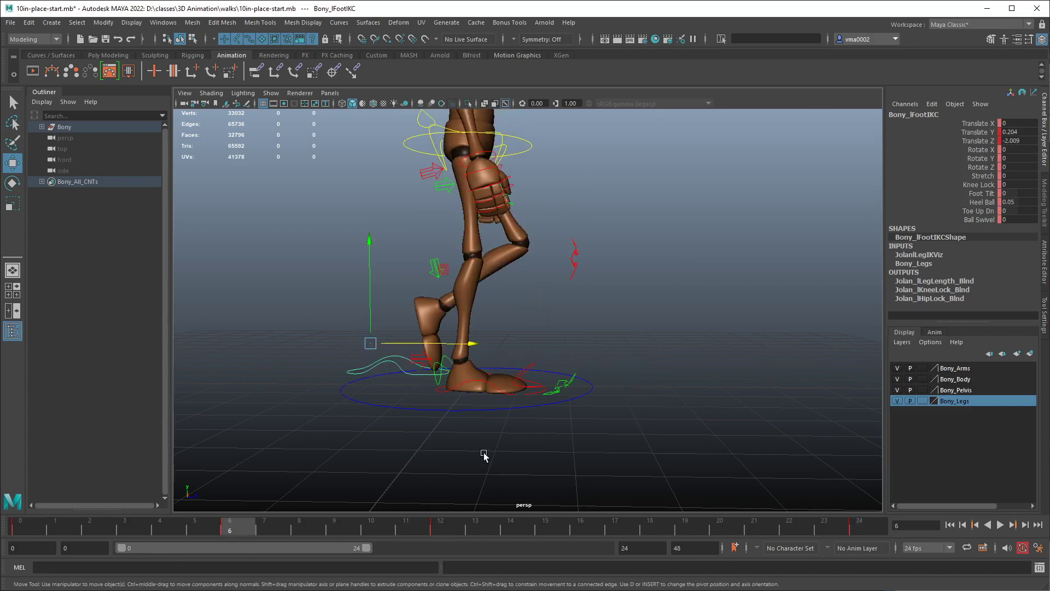
{"action": "left_click", "coordinate": [476, 382]}
{"action": "left_click", "coordinate": [441, 528]}
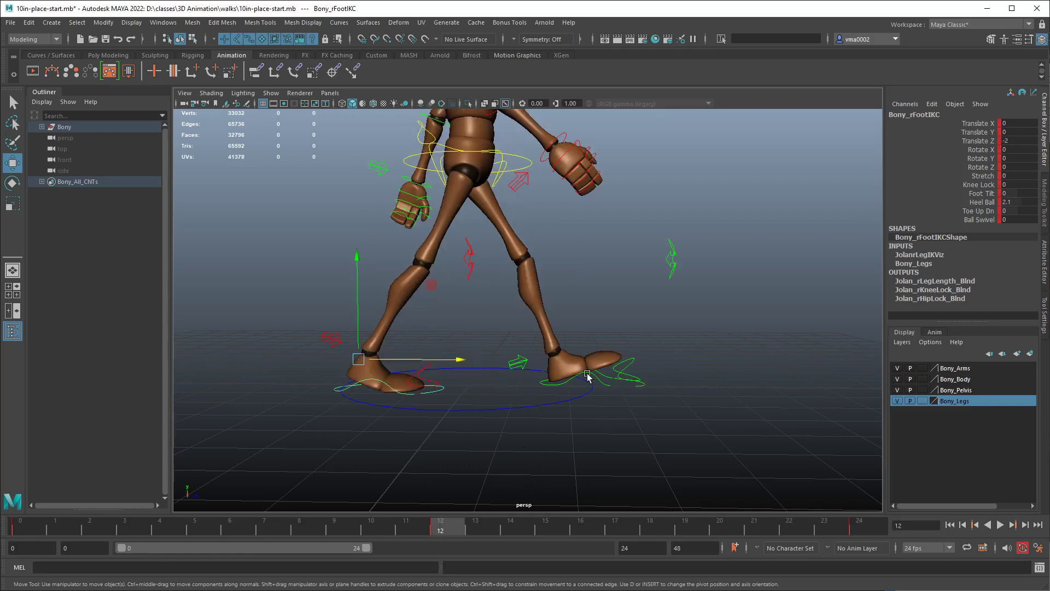
Rotate the right toe control to about 99 degrees in X at frame 18 to lift the heel.
{"action": "left_click_drag", "start_coordinate": [450, 531], "coordinate": [648, 531]}
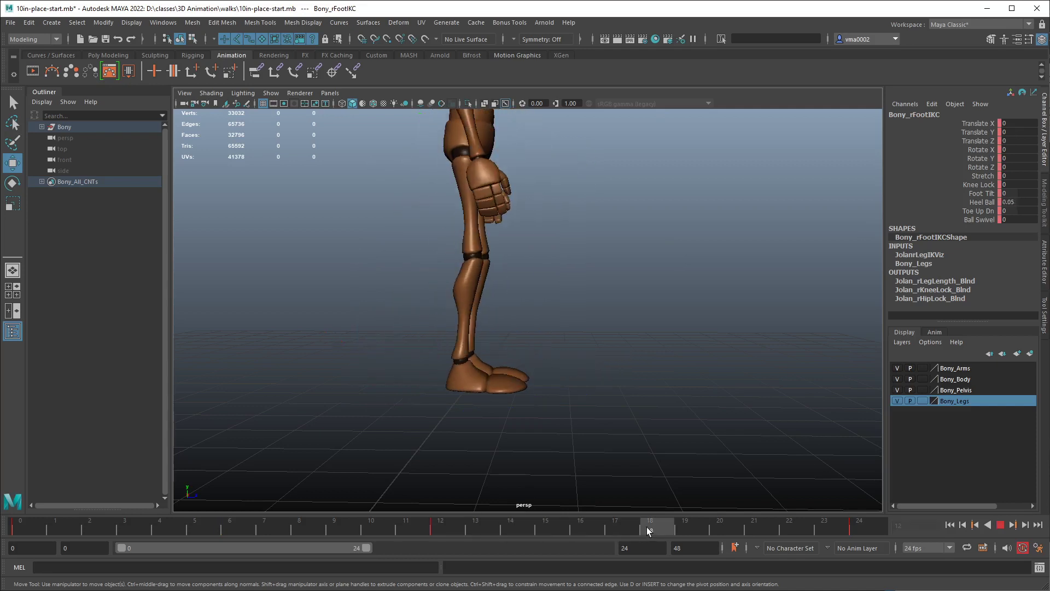
{"action": "mouse_move", "coordinate": [650, 530]}
{"action": "left_mouse_down"}
{"action": "mouse_move", "coordinate": [458, 526]}
{"action": "mouse_move", "coordinate": [648, 530]}
{"action": "left_mouse_up"}
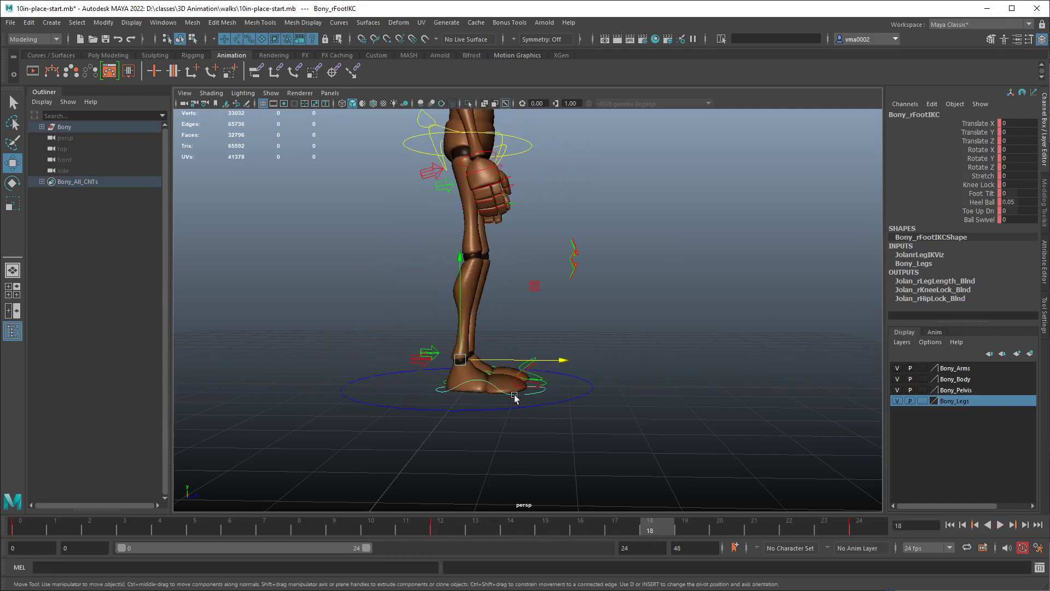
{"action": "left_click", "coordinate": [527, 378]}
{"action": "key", "text": "e"}
{"action": "left_click_drag", "start_coordinate": [595, 321], "coordinate": [607, 390]}
{"action": "key", "text": "w"}
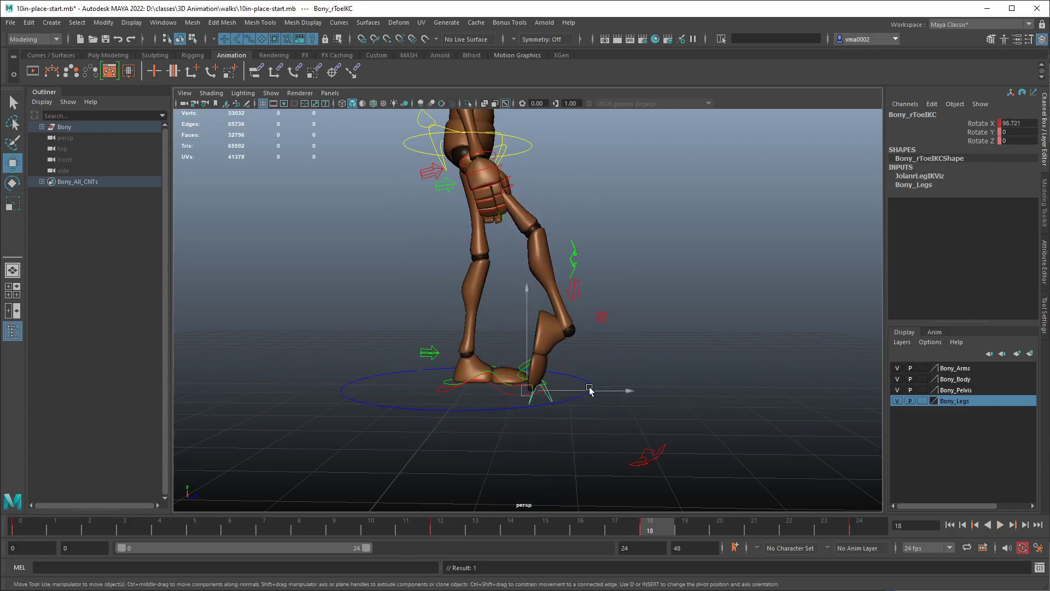
Move the right foot control at frame 18 back to about -2.5 in Z and up to about 0.26 in Y.
{"action": "left_click", "coordinate": [493, 389]}
{"action": "left_click_drag", "start_coordinate": [493, 389], "coordinate": [331, 306]}
{"action": "left_click_drag", "start_coordinate": [379, 341], "coordinate": [332, 312], "text": "alt"}
{"action": "left_click_drag", "start_coordinate": [417, 389], "coordinate": [445, 399], "text": "alt"}
{"action": "right_click_drag", "start_coordinate": [444, 399], "coordinate": [497, 408], "text": "alt"}
{"action": "middle_click_drag", "start_coordinate": [497, 408], "coordinate": [590, 390], "text": "alt"}
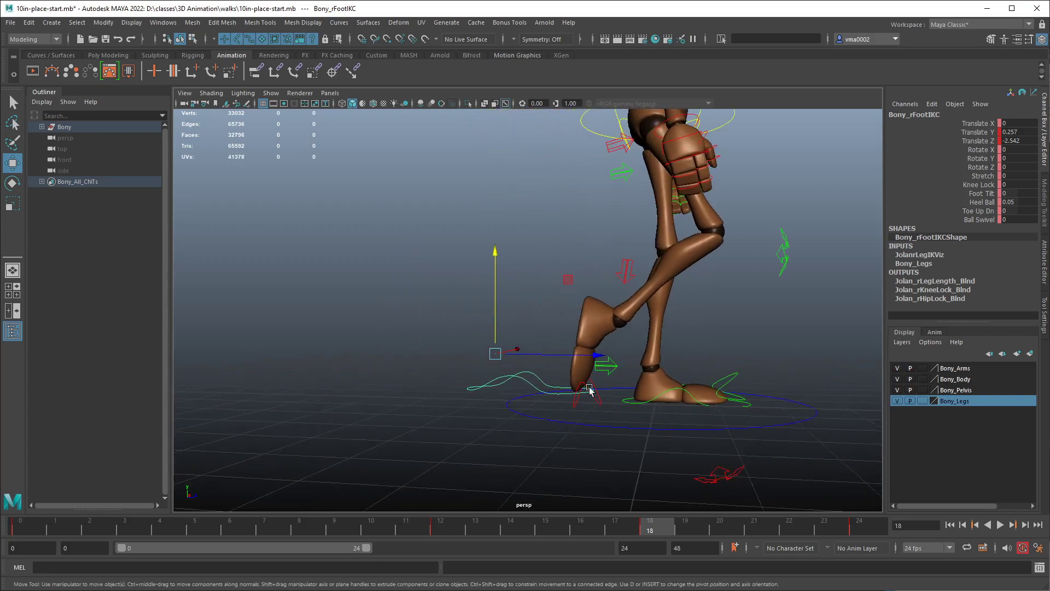
{"action": "left_click_drag", "start_coordinate": [589, 397], "coordinate": [610, 405], "text": "alt"}
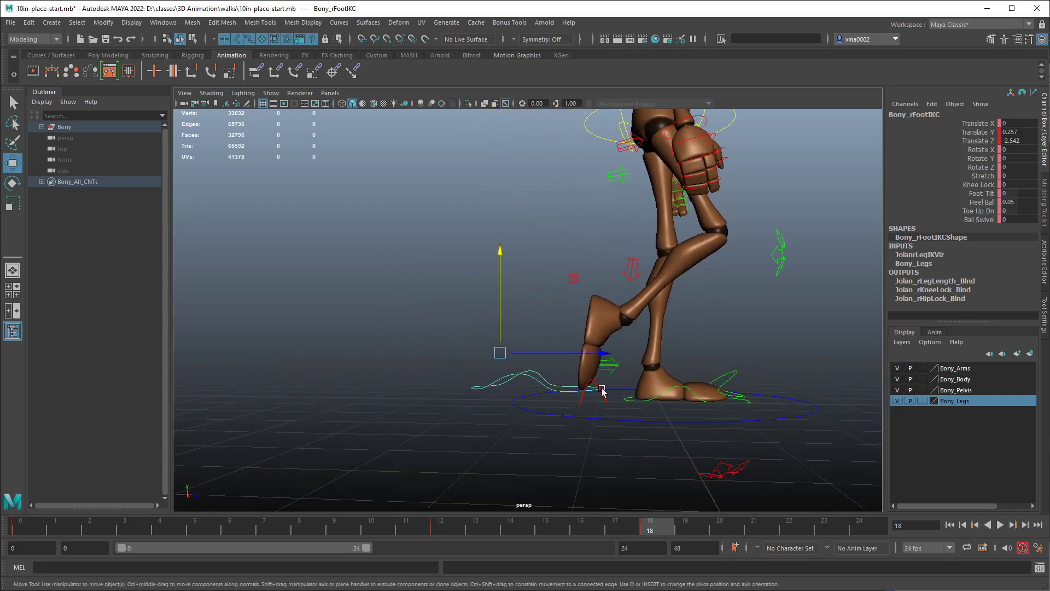
Raise the right foot control at frame 18 to about 0.54 in Y, checking the lift against the passing pose in ASK_pg108.JPG.
{"action": "left_click_drag", "start_coordinate": [501, 330], "coordinate": [502, 285]}
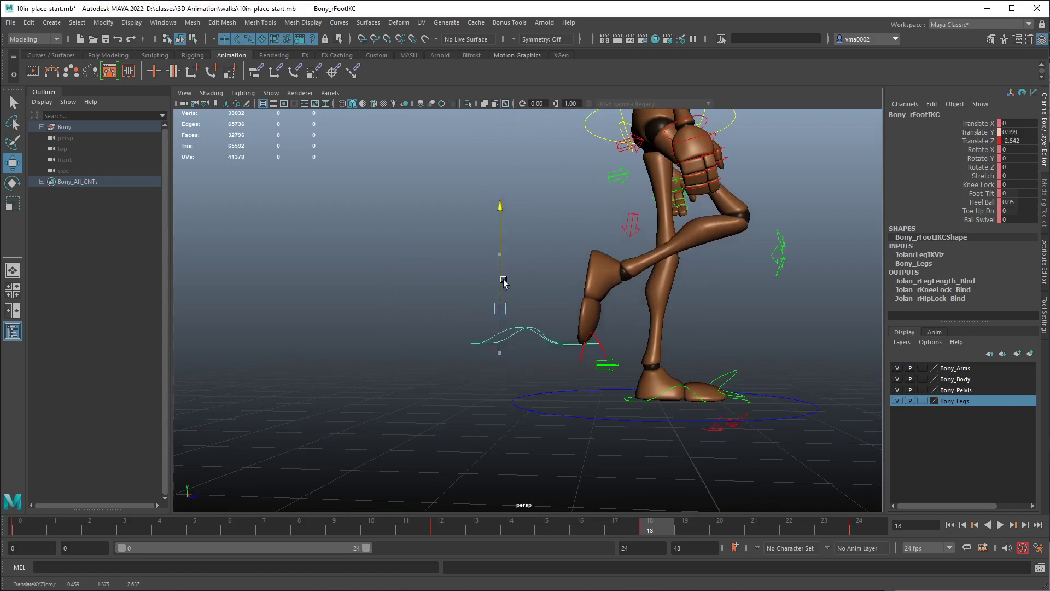
{"action": "key", "text": "alt+Tab"}
{"action": "left_click_drag", "start_coordinate": [895, 129], "coordinate": [768, 125]}
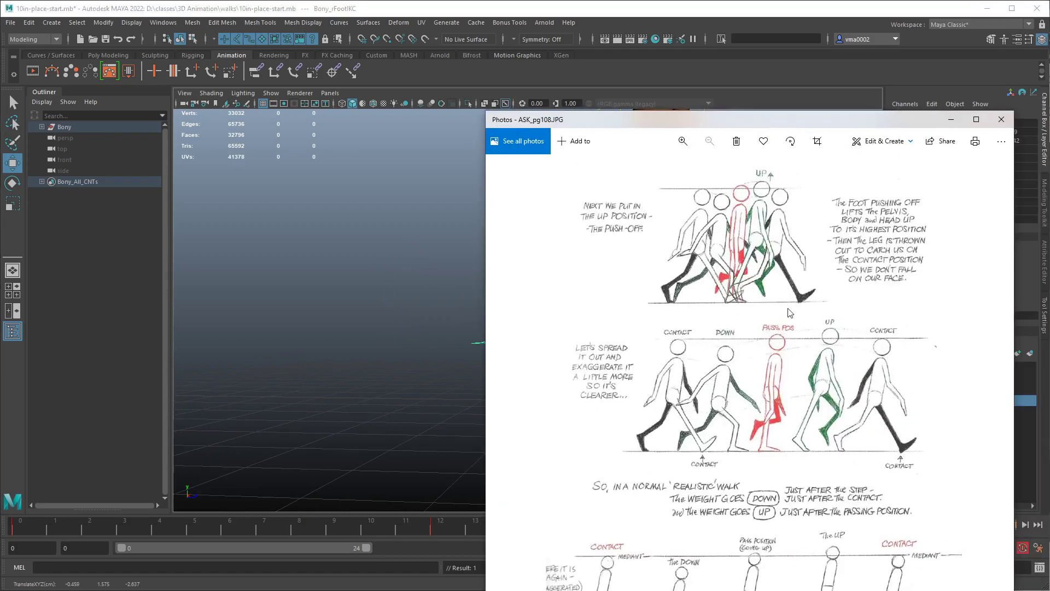
{"action": "key", "text": "alt+Tab"}
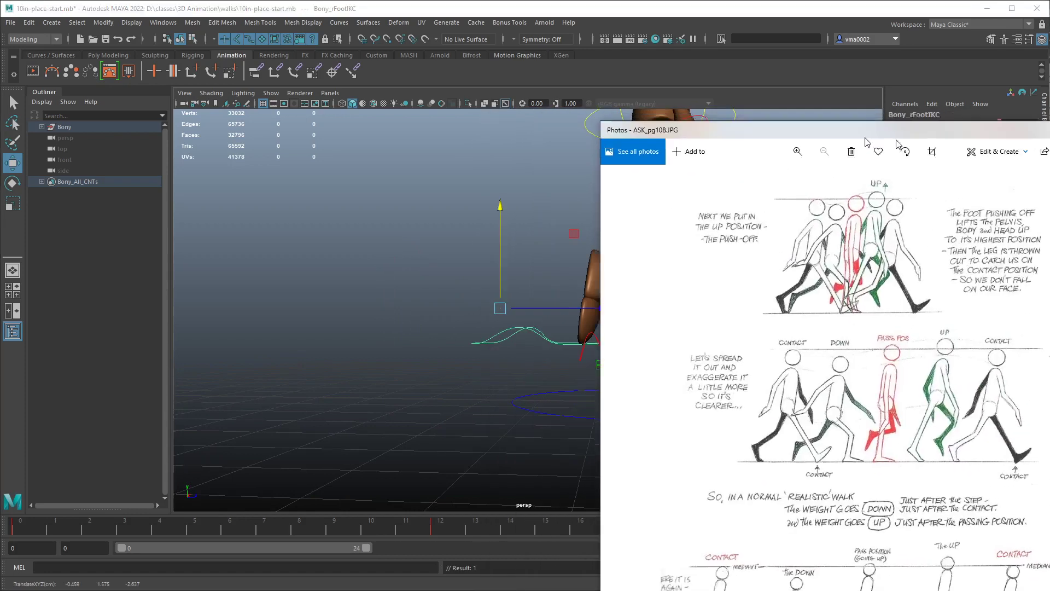
{"action": "left_click_drag", "start_coordinate": [500, 287], "coordinate": [498, 316]}
Play the walk cycle from the start of the range and review the full figure's motion from the side.
{"action": "left_click_drag", "start_coordinate": [572, 347], "coordinate": [605, 417], "text": "alt"}
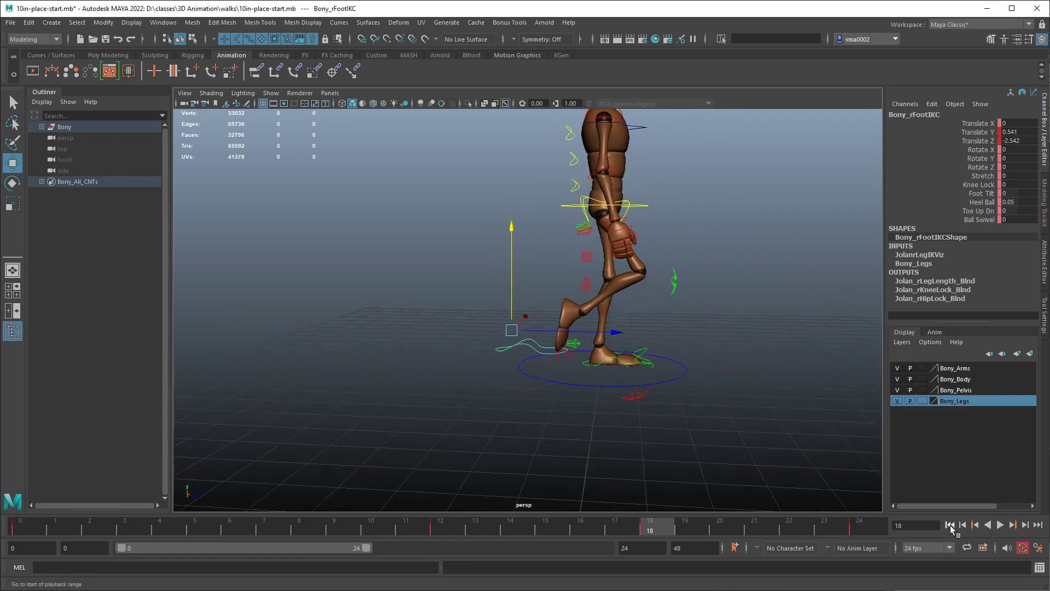
{"action": "left_click", "coordinate": [950, 524]}
{"action": "left_click", "coordinate": [1006, 526]}
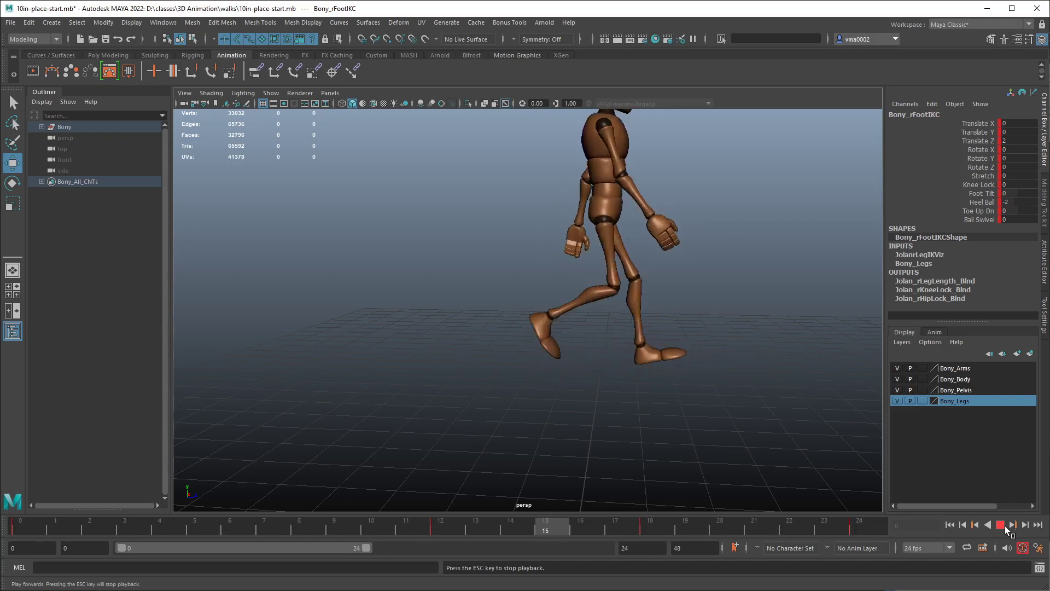
{"action": "left_click_drag", "start_coordinate": [707, 414], "coordinate": [582, 436], "text": "alt"}
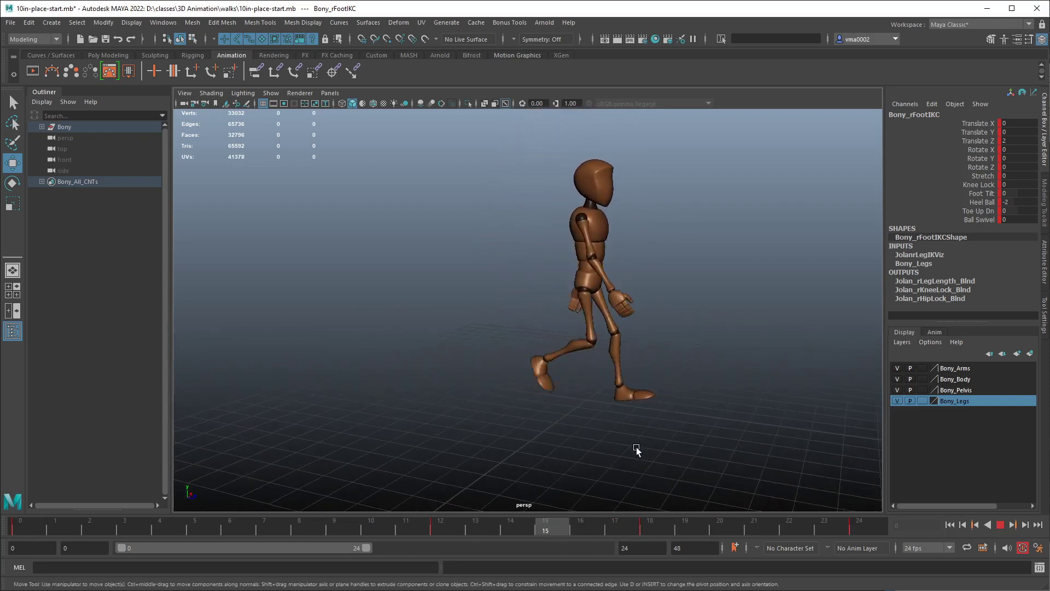
{"action": "left_click", "coordinate": [1002, 525]}
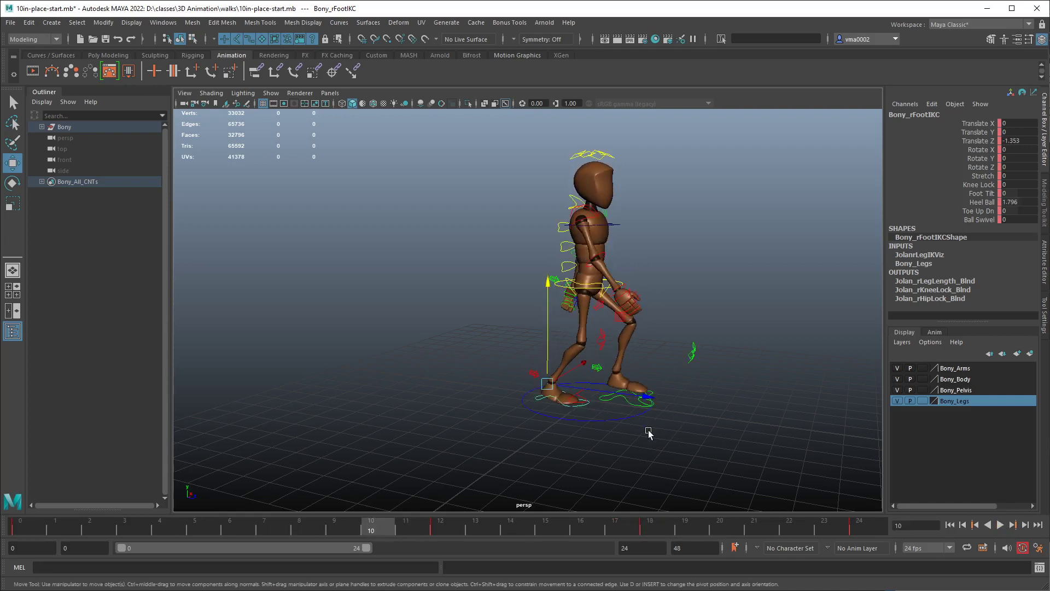
Open the Graph Editor for the right foot control and position it so the animation curves across frames 0 to 24 can be examined.
{"action": "left_click", "coordinate": [163, 23]}
{"action": "mouse_move", "coordinate": [254, 85]}
{"action": "left_click", "coordinate": [306, 83]}
{"action": "left_click_drag", "start_coordinate": [974, 143], "coordinate": [861, 175]}
{"action": "scroll", "coordinate": [969, 427], "scroll_direction": "down", "scroll_amount": 3}
{"action": "scroll", "coordinate": [994, 439], "scroll_direction": "down", "scroll_amount": 5}
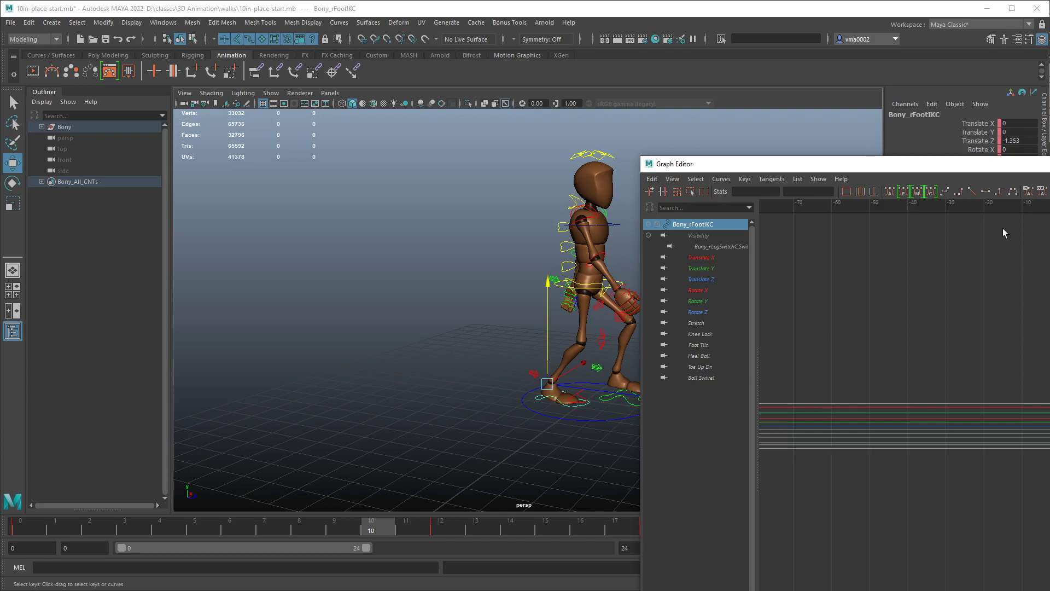
{"action": "left_click_drag", "start_coordinate": [939, 166], "coordinate": [844, 153]}
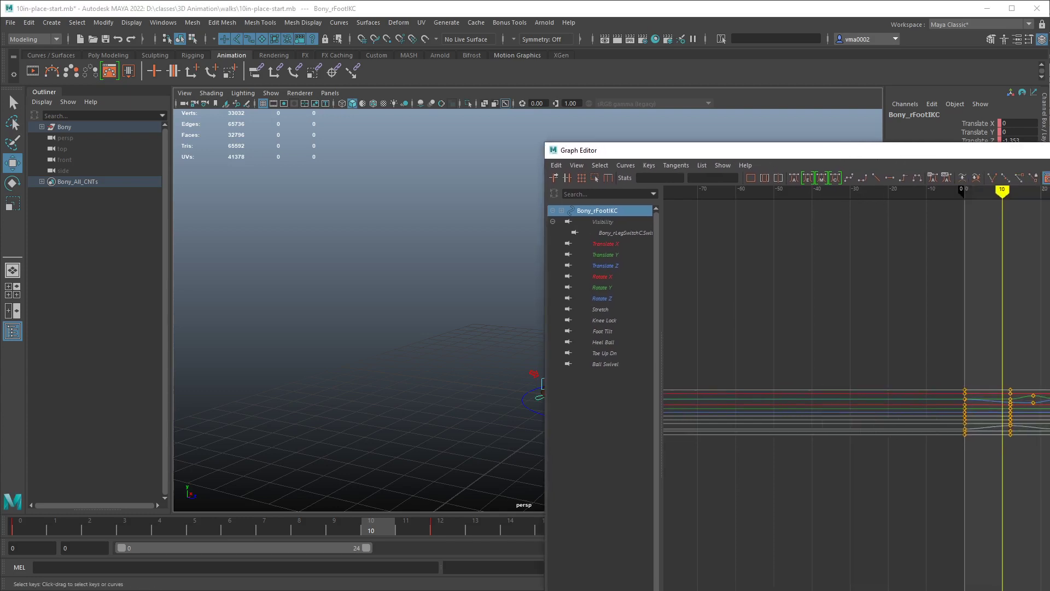
{"action": "left_click_drag", "start_coordinate": [843, 151], "coordinate": [541, 101]}
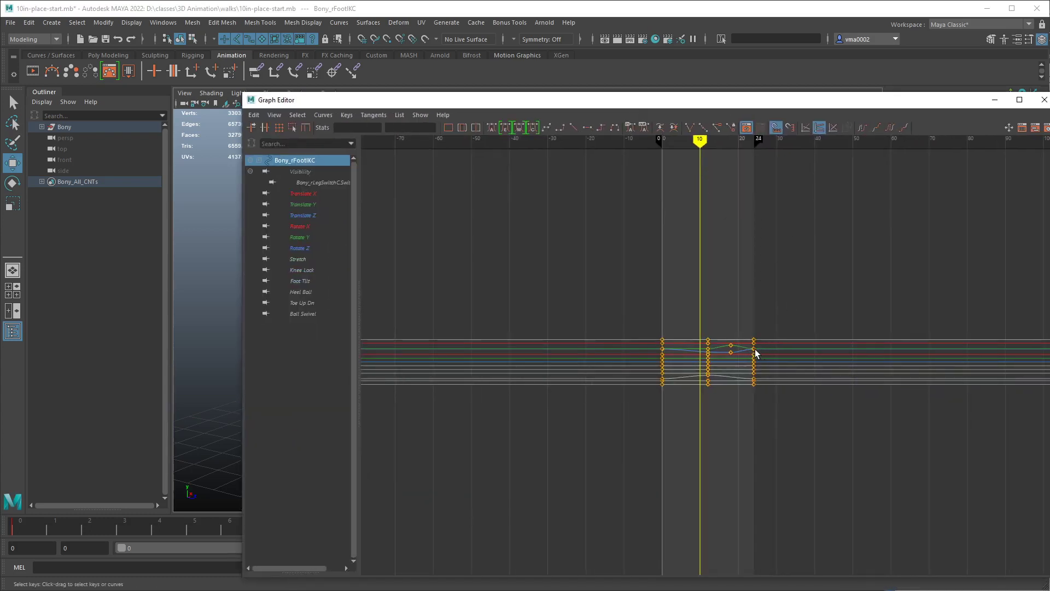
Extend the playback range to frame 48 and scrub to frame 36 to check the motion past the last key.
{"action": "left_click_drag", "start_coordinate": [306, 100], "coordinate": [1027, 156]}
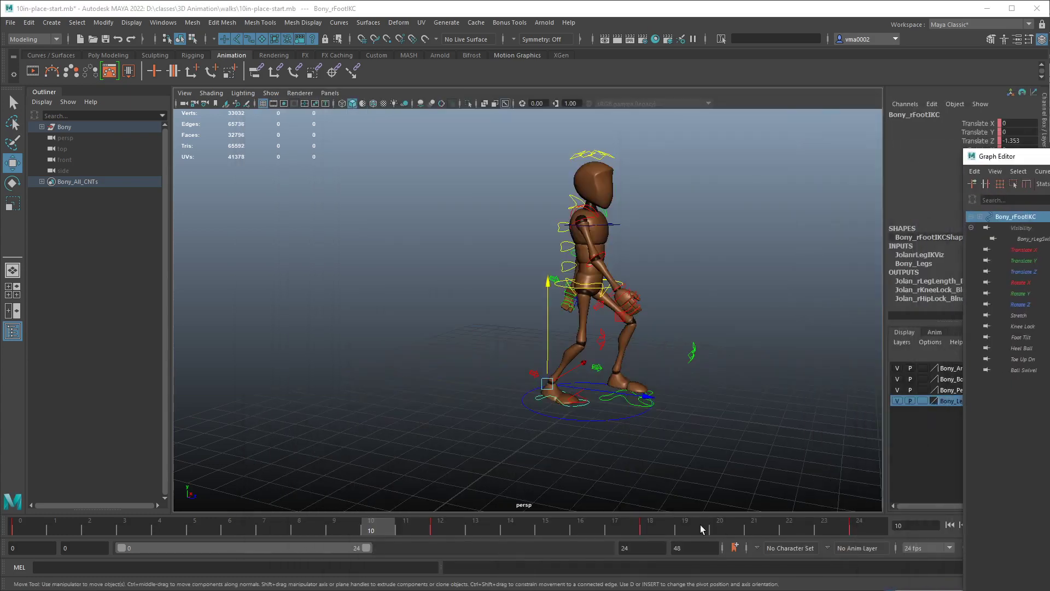
{"action": "left_click_drag", "start_coordinate": [365, 548], "coordinate": [606, 547]}
{"action": "left_click_drag", "start_coordinate": [1017, 156], "coordinate": [1045, 158]}
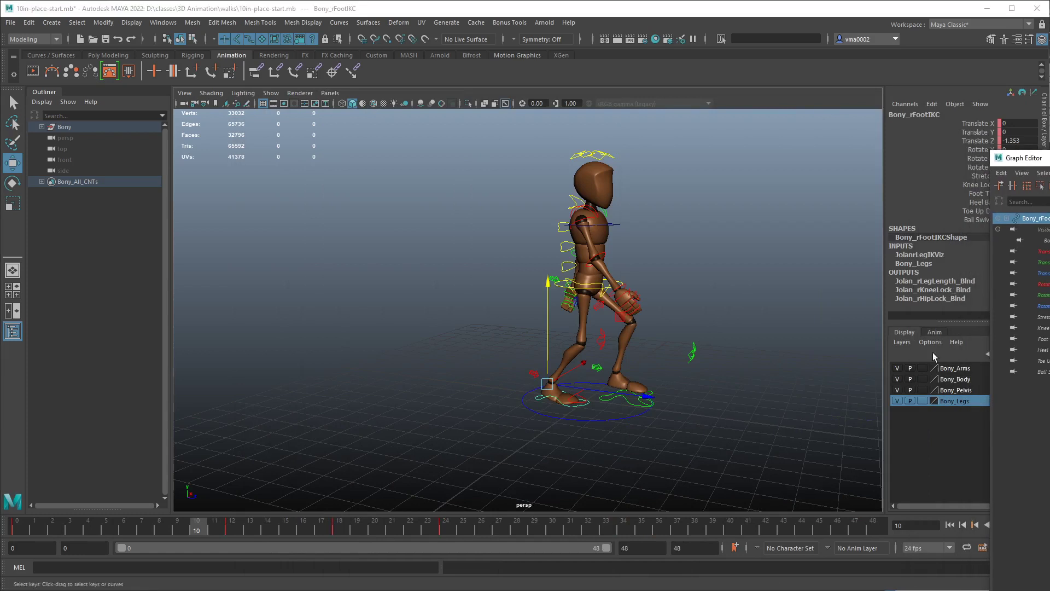
{"action": "left_click", "coordinate": [340, 528]}
{"action": "left_click_drag", "start_coordinate": [352, 527], "coordinate": [659, 529]}
Bring the Graph Editor back into full view and ensure that the curves' Infinity display is on.
{"action": "left_click_drag", "start_coordinate": [1020, 158], "coordinate": [259, 100]}
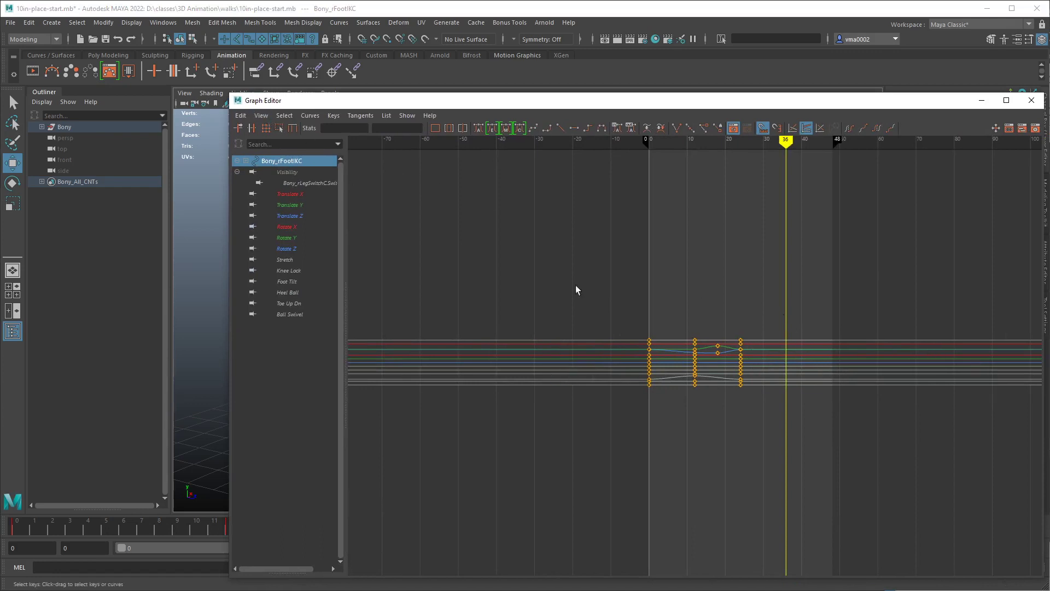
{"action": "left_click", "coordinate": [261, 115]}
{"action": "left_click", "coordinate": [290, 291]}
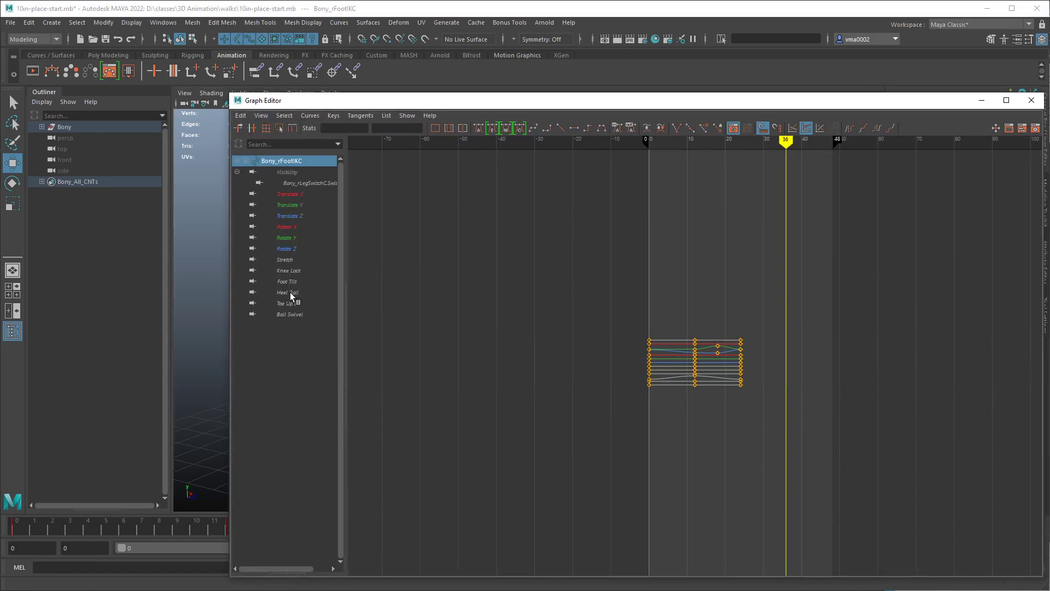
{"action": "left_click", "coordinate": [261, 116]}
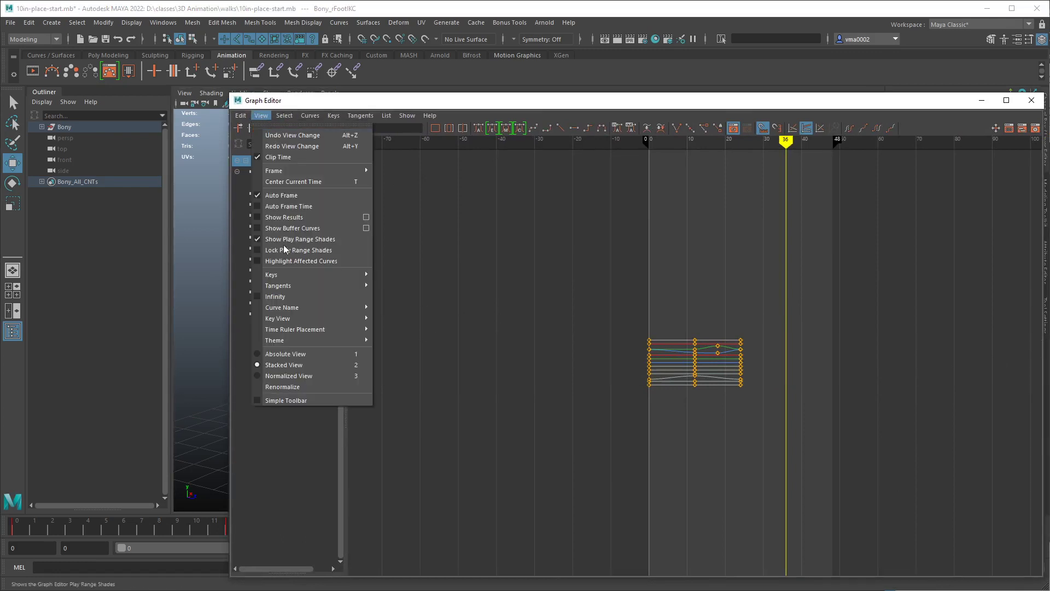
{"action": "left_click", "coordinate": [279, 297]}
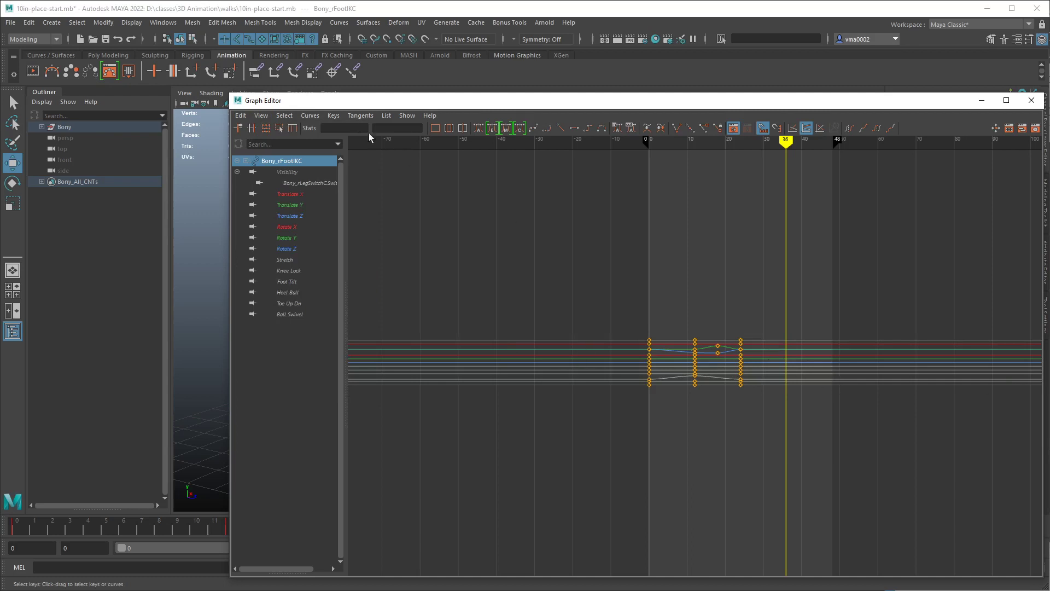
Set the Post Infinity of the right foot control's curves to Cycle with Offset.
{"action": "left_click", "coordinate": [309, 115]}
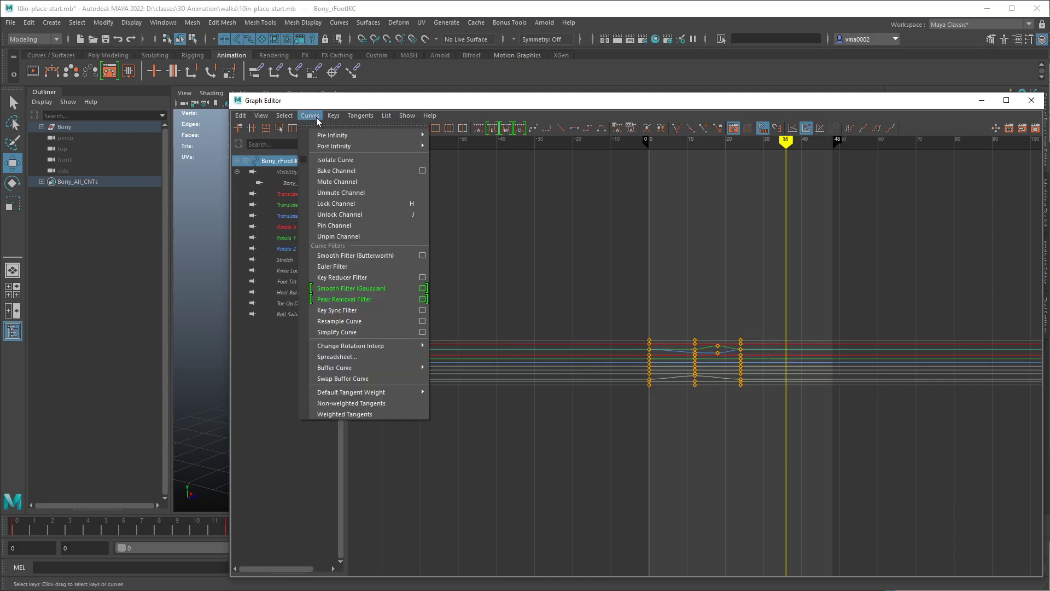
{"action": "mouse_move", "coordinate": [350, 146]}
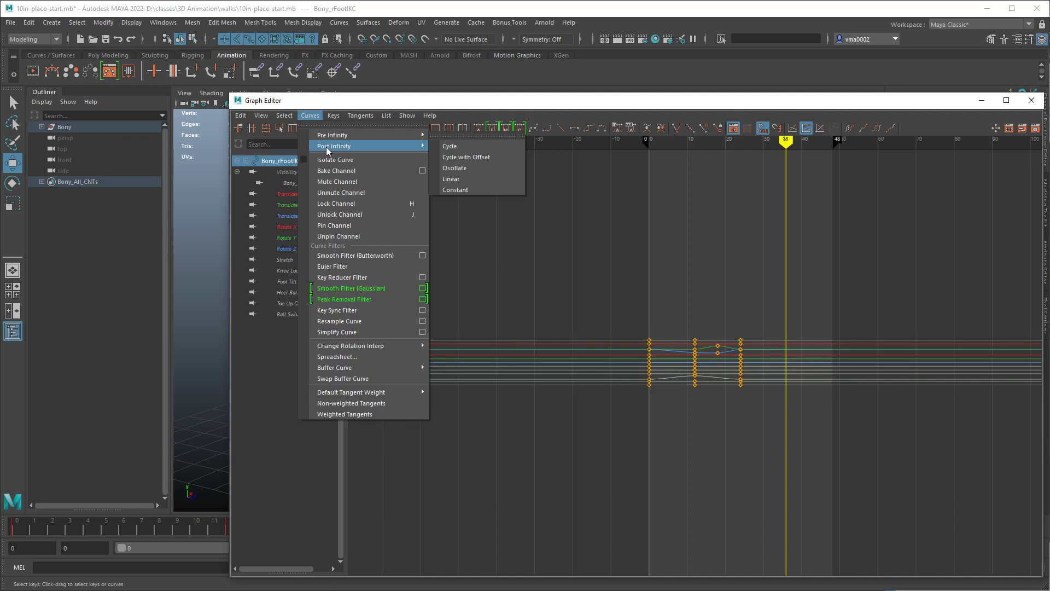
{"action": "left_click", "coordinate": [475, 159]}
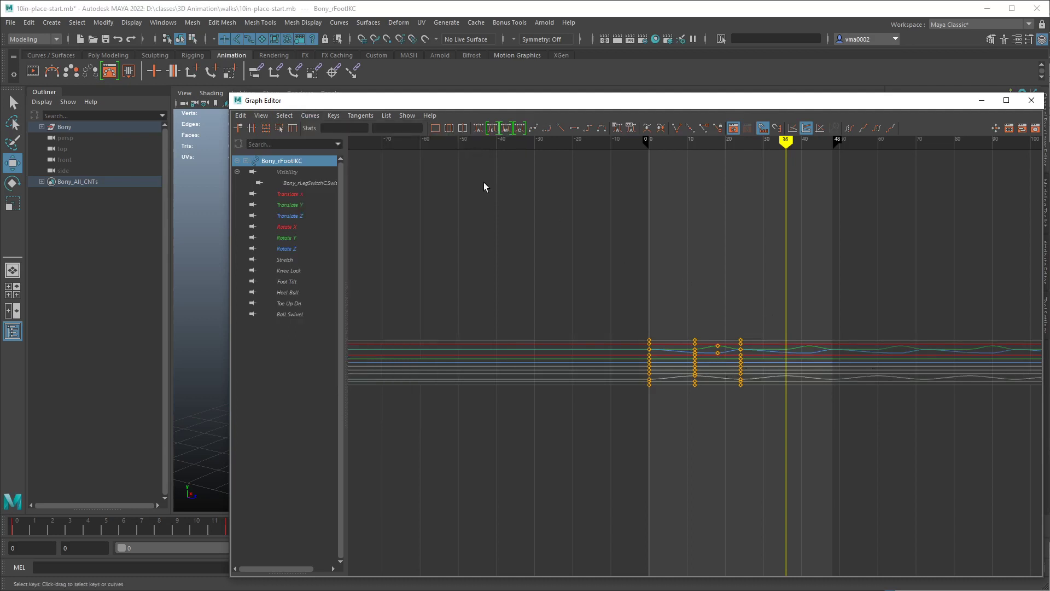
Set the Pre Infinity of the right foot control's curves to Cycle with Offset and scrub between frames 0 and 48 to check the motion.
{"action": "left_click", "coordinate": [310, 116]}
{"action": "mouse_move", "coordinate": [354, 140]}
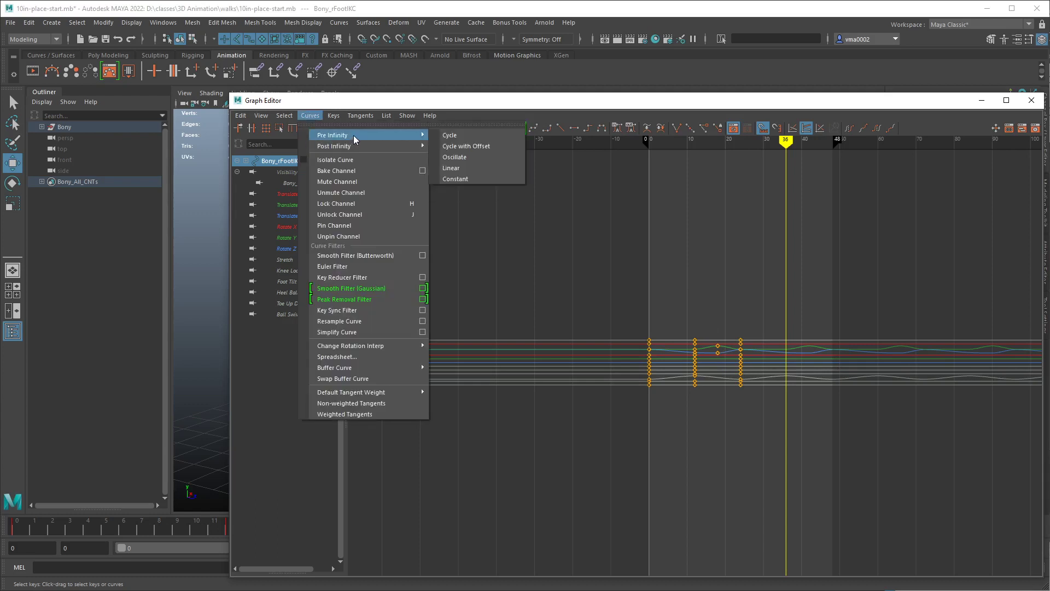
{"action": "left_click", "coordinate": [465, 147]}
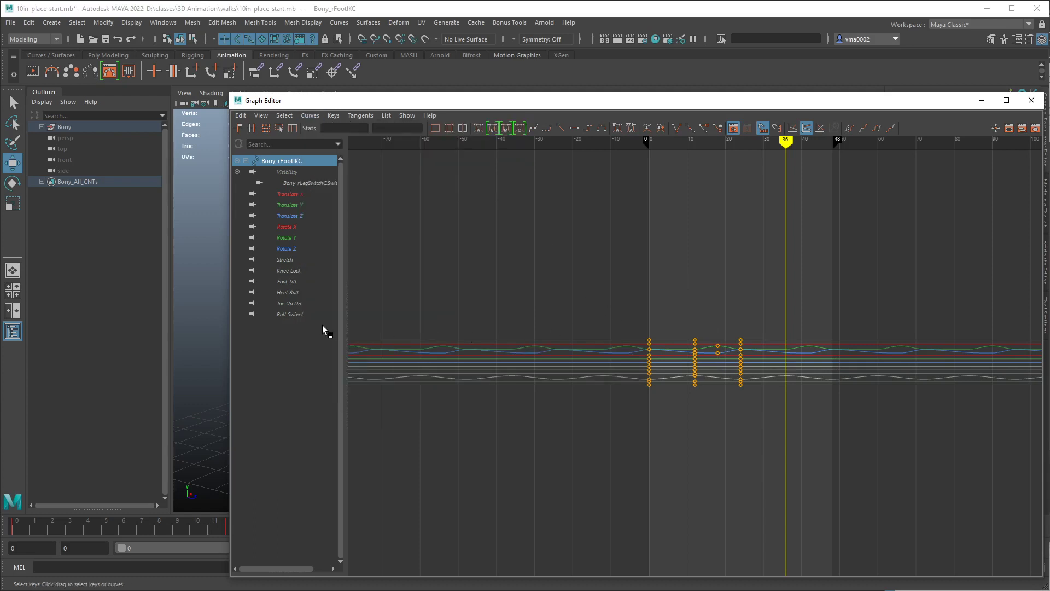
{"action": "left_click_drag", "start_coordinate": [296, 100], "coordinate": [1036, 178]}
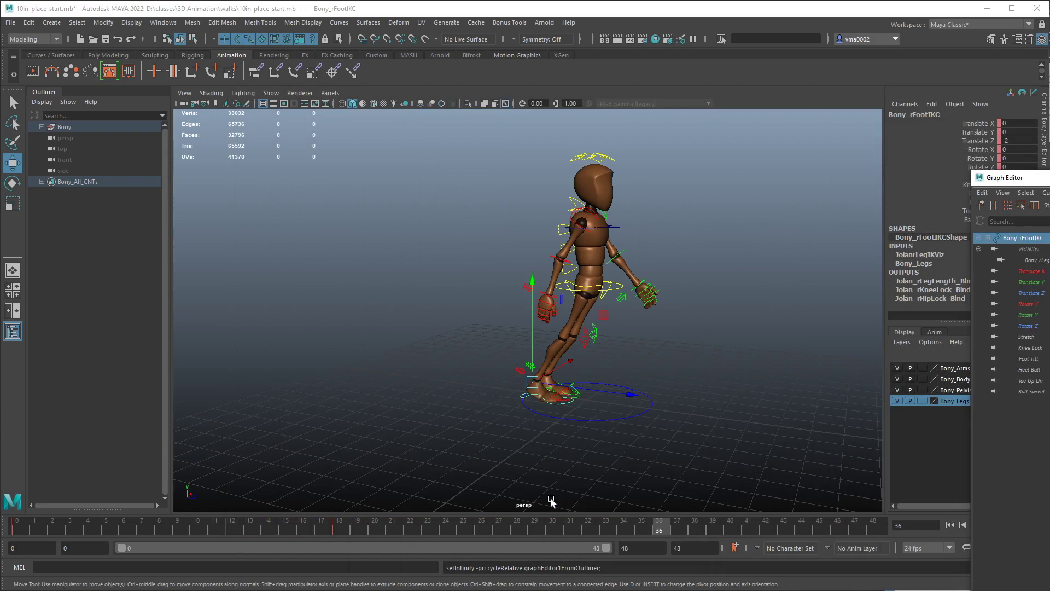
{"action": "left_click_drag", "start_coordinate": [54, 529], "coordinate": [901, 521]}
{"action": "left_click_drag", "start_coordinate": [970, 521], "coordinate": [14, 526]}
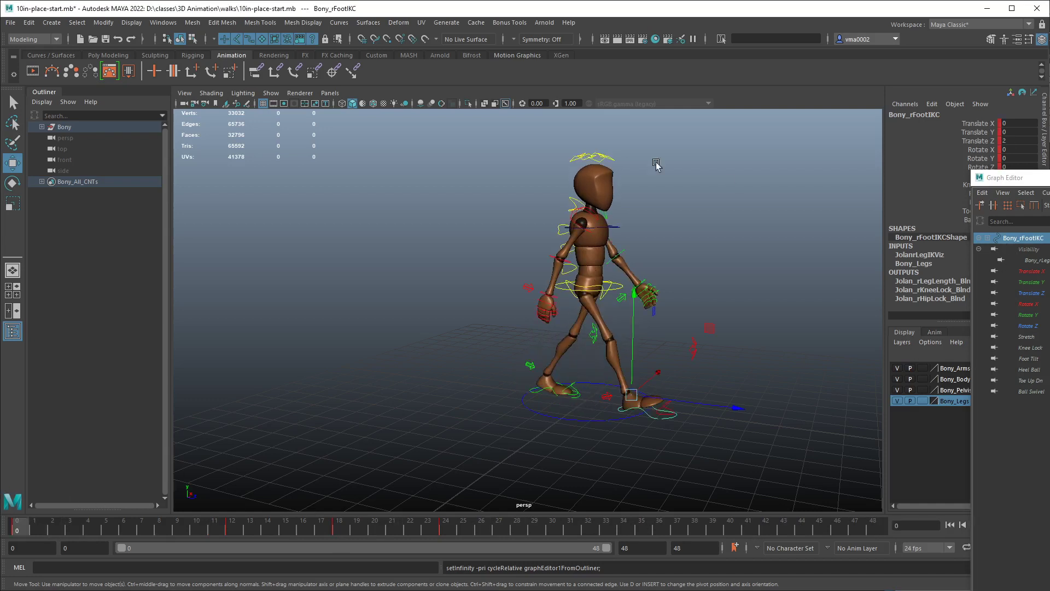
Select all of the rig's controls, set their curves' Pre and Post Infinity to Cycle with Offset, and close the Graph Editor.
{"action": "left_click_drag", "start_coordinate": [470, 140], "coordinate": [766, 412]}
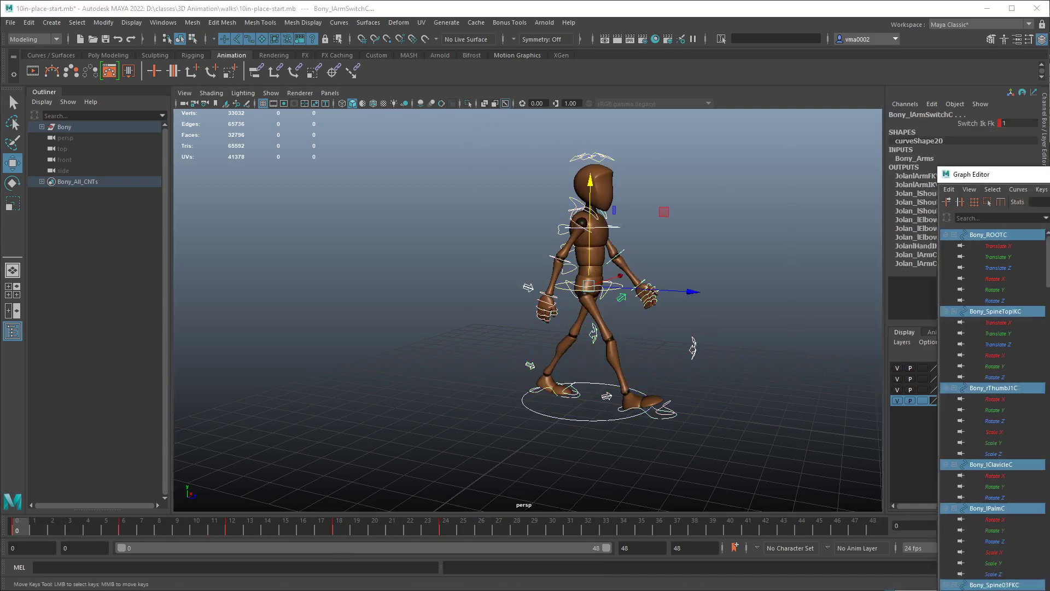
{"action": "left_click_drag", "start_coordinate": [993, 176], "coordinate": [589, 129]}
{"action": "left_click", "coordinate": [410, 141]}
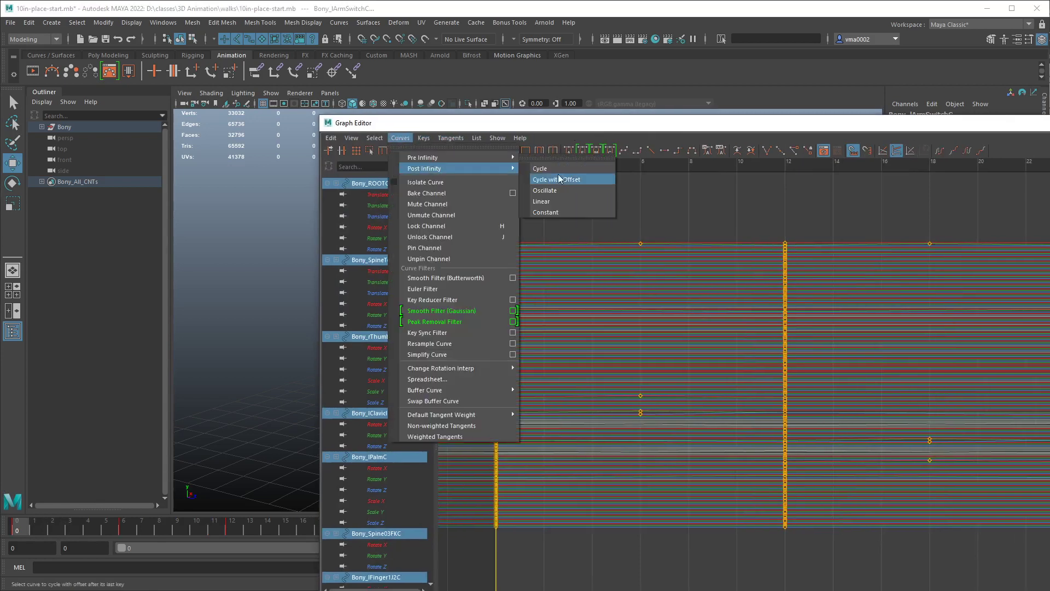
{"action": "left_click", "coordinate": [375, 138]}
{"action": "mouse_move", "coordinate": [400, 138]}
{"action": "mouse_move", "coordinate": [490, 158]}
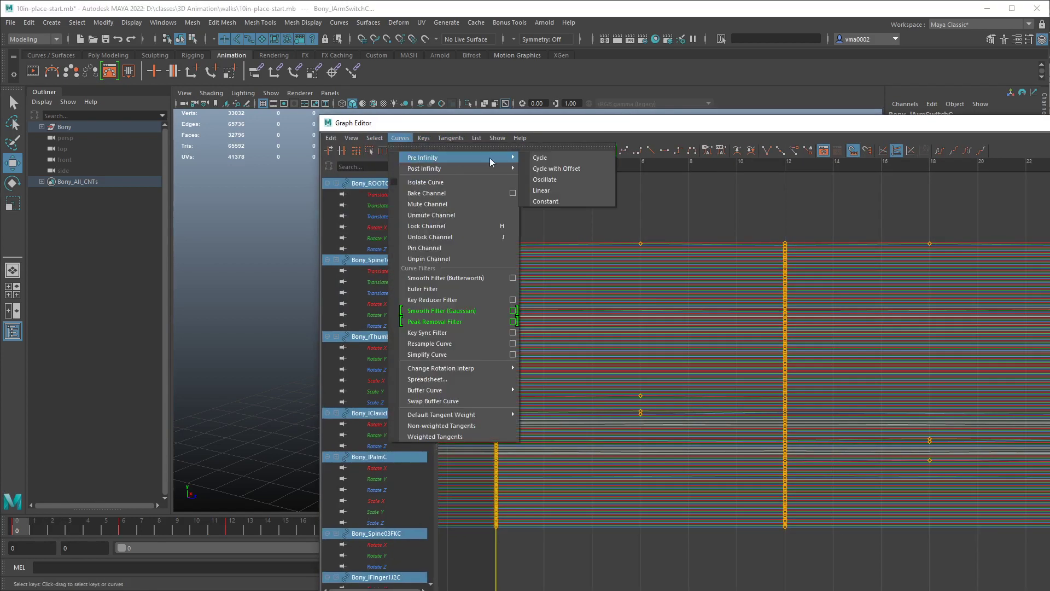
{"action": "left_click", "coordinate": [560, 165]}
{"action": "key", "text": "alt+F4"}
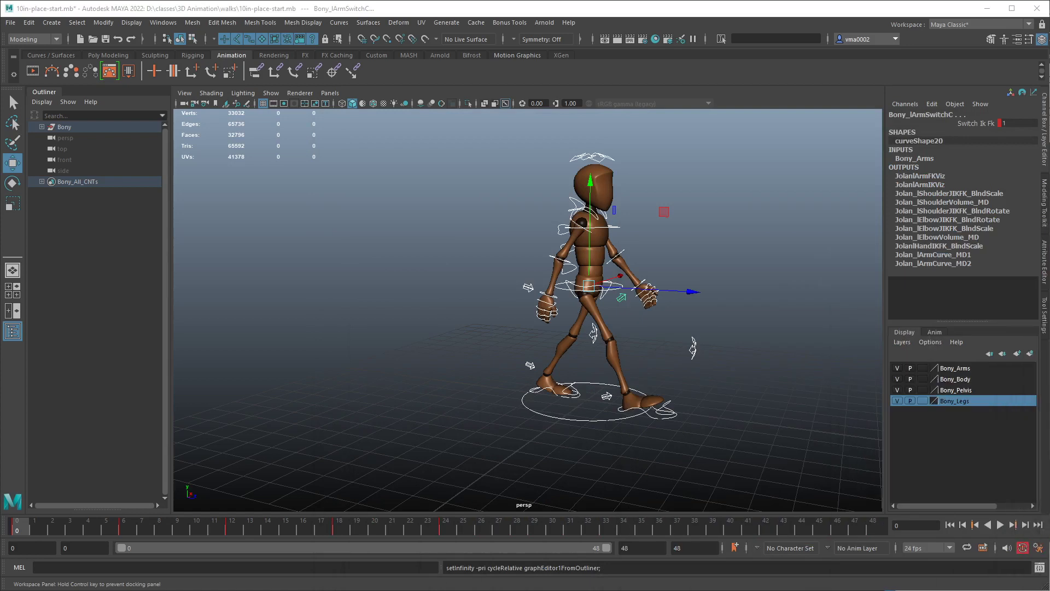
Play the walk to frame 48, extend the playback range to frame 240, and play it again to check the cycling.
{"action": "key", "text": "alt+v"}
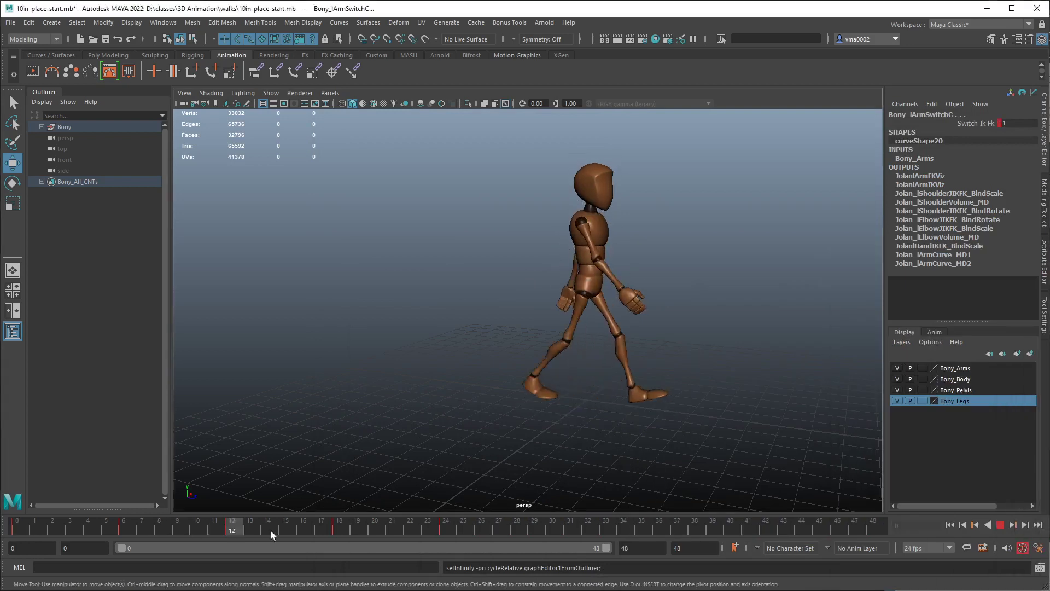
{"action": "key", "text": "alt+v"}
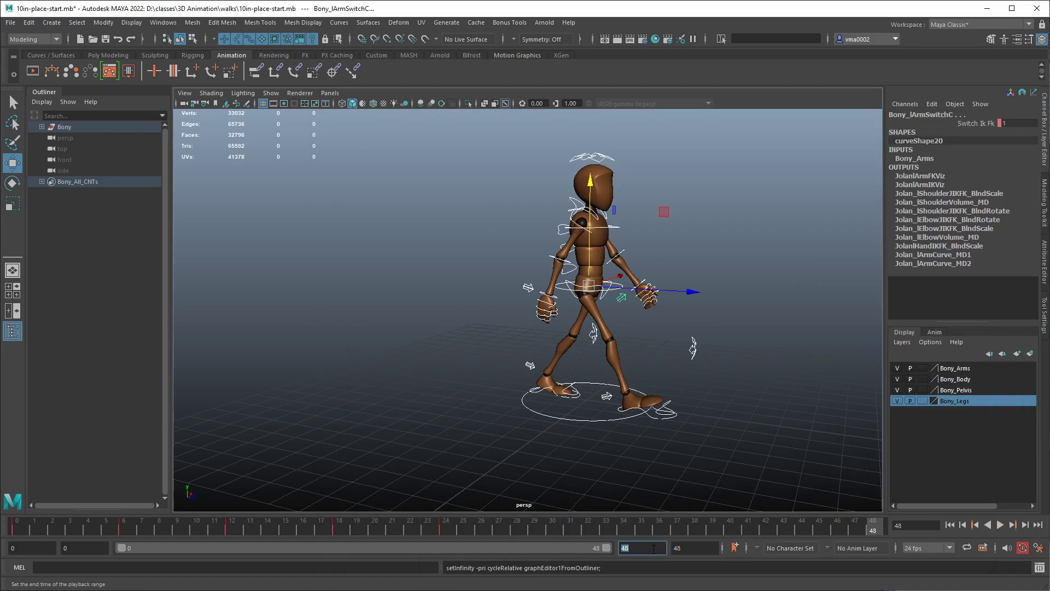
{"action": "type", "text": "240"}
{"action": "key", "text": "Return"}
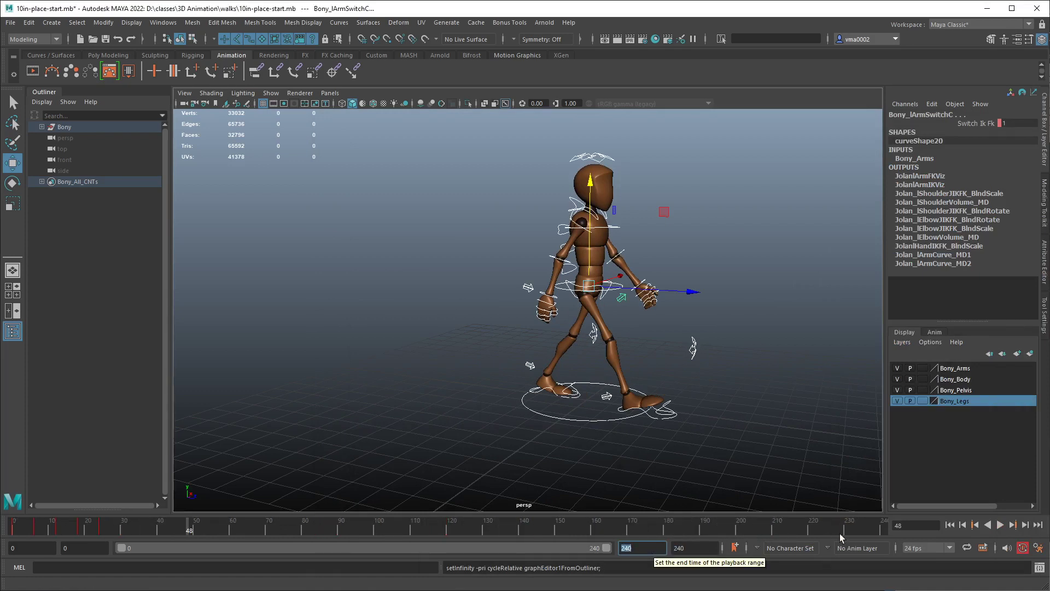
{"action": "left_click", "coordinate": [1000, 525]}
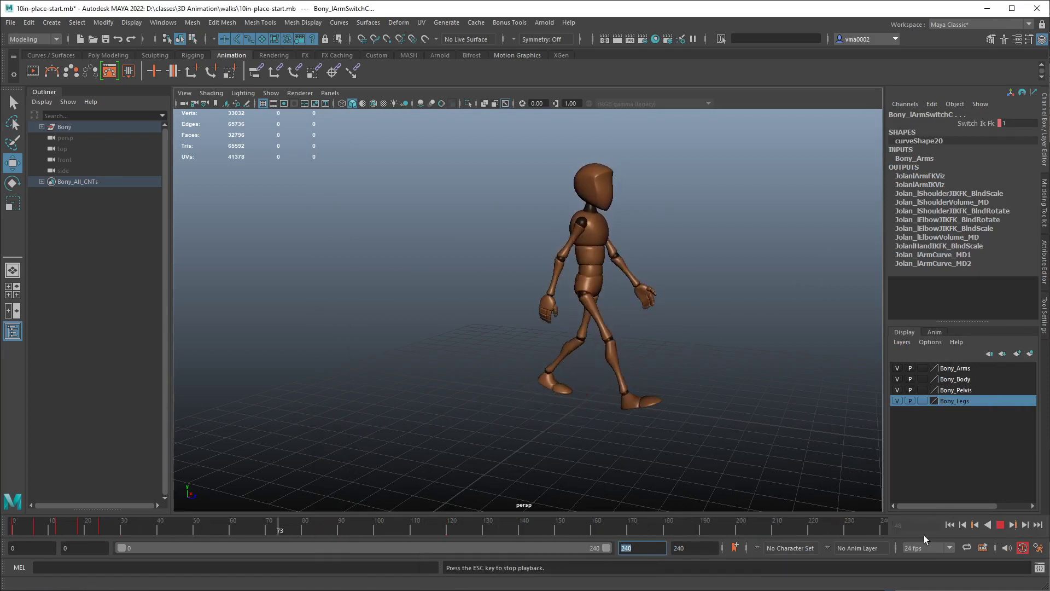
{"action": "left_click", "coordinate": [999, 528]}
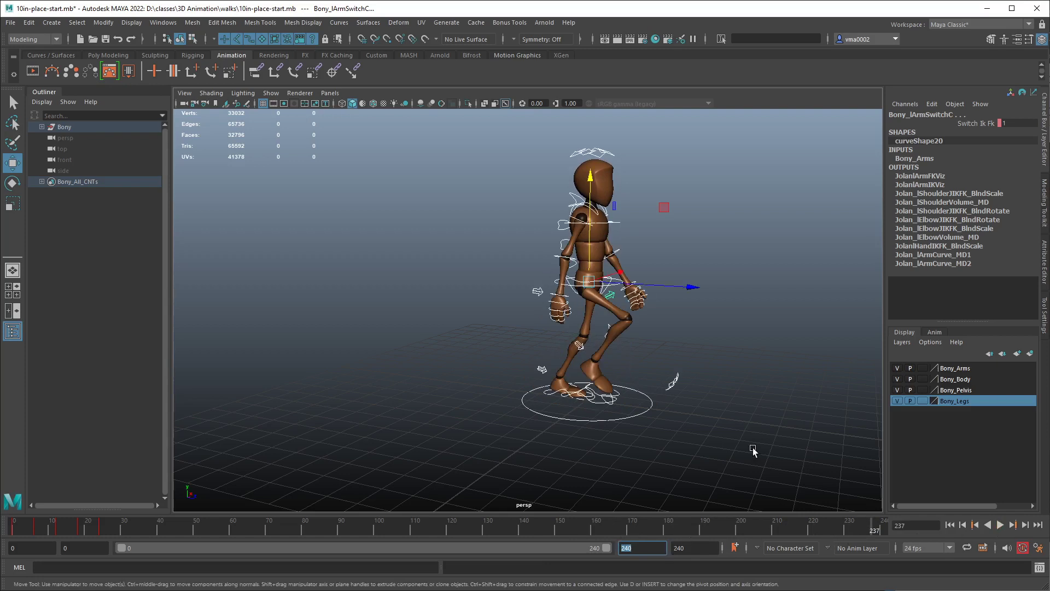
Return to frame 0 and shorten the playback range to end at frame 24.
{"action": "left_click_drag", "start_coordinate": [852, 506], "coordinate": [317, 477]}
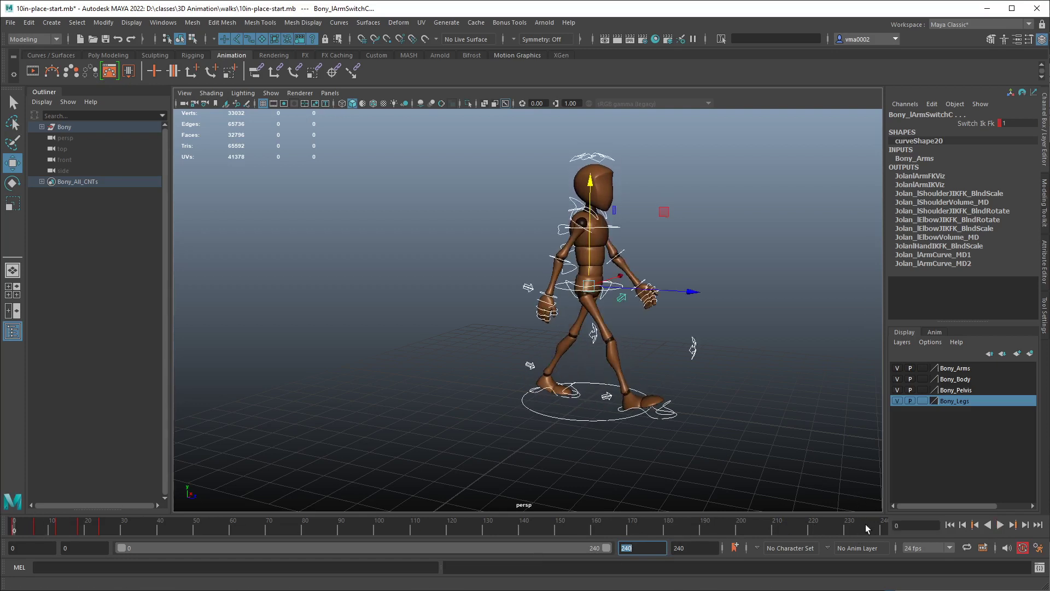
{"action": "key", "text": "BackSpace"}
{"action": "key", "text": "Return"}
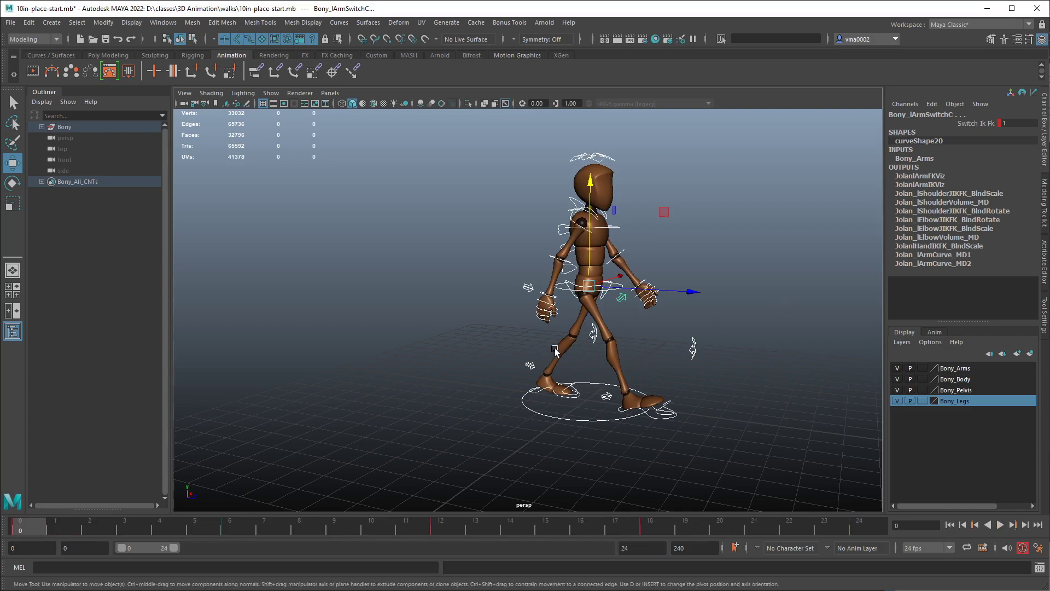
Select the right shoulder FK control and compare its rotation values at frames 0 and 24.
{"action": "left_click", "coordinate": [551, 203]}
{"action": "left_click", "coordinate": [577, 223]}
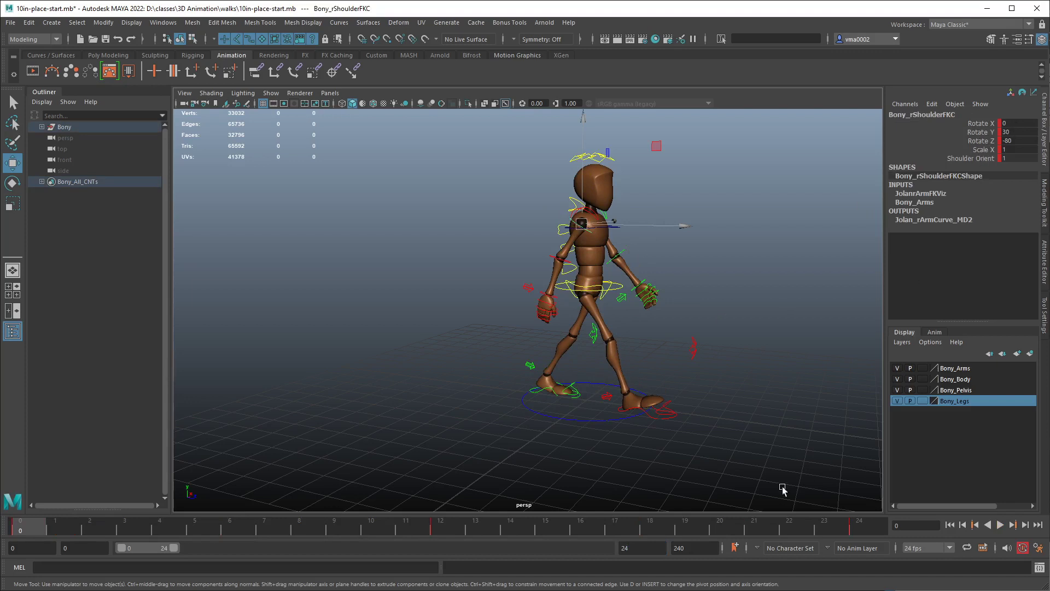
{"action": "left_click", "coordinate": [862, 532]}
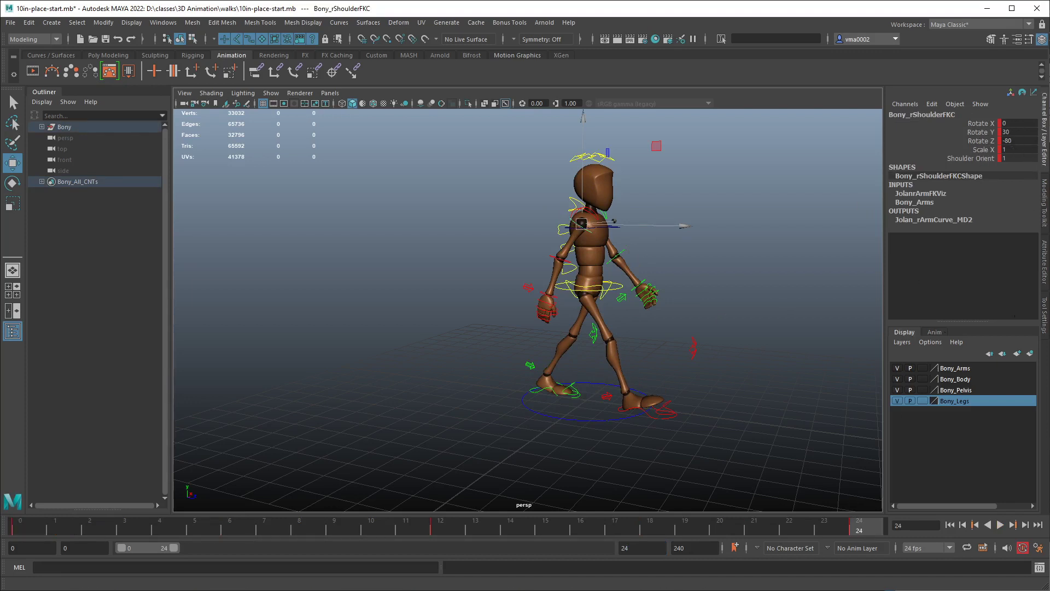
Set the right foot control's Translate Z to 2 at frame 24 and compare its channel values with frame 0.
{"action": "left_click", "coordinate": [631, 405]}
{"action": "left_click", "coordinate": [1009, 141]}
{"action": "type", "text": "2"}
{"action": "key", "text": "Return"}
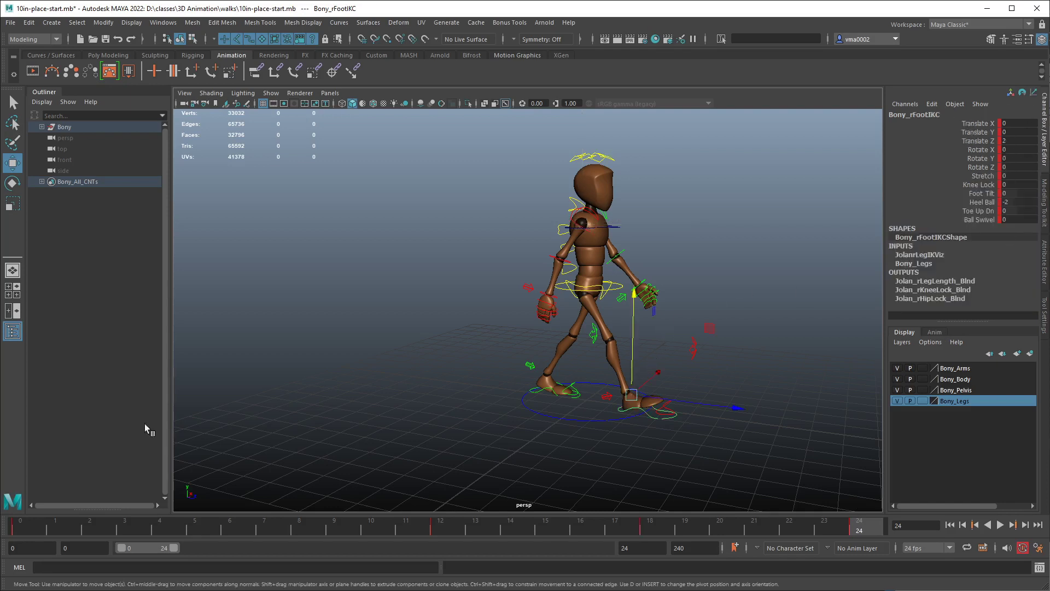
{"action": "left_click", "coordinate": [21, 530]}
{"action": "left_click", "coordinate": [859, 530]}
Set the right foot control's Heel Ball to -2.1 at frame 24.
{"action": "left_click", "coordinate": [1011, 202]}
{"action": "type", "text": "-2.1"}
{"action": "key", "text": "Return"}
Extend the playback range to frame 240 and play the walk to examine how the foot's Heel Ball offset builds up.
{"action": "left_click_drag", "start_coordinate": [175, 548], "coordinate": [606, 548]}
{"action": "left_click", "coordinate": [14, 529]}
{"action": "left_click", "coordinate": [101, 529]}
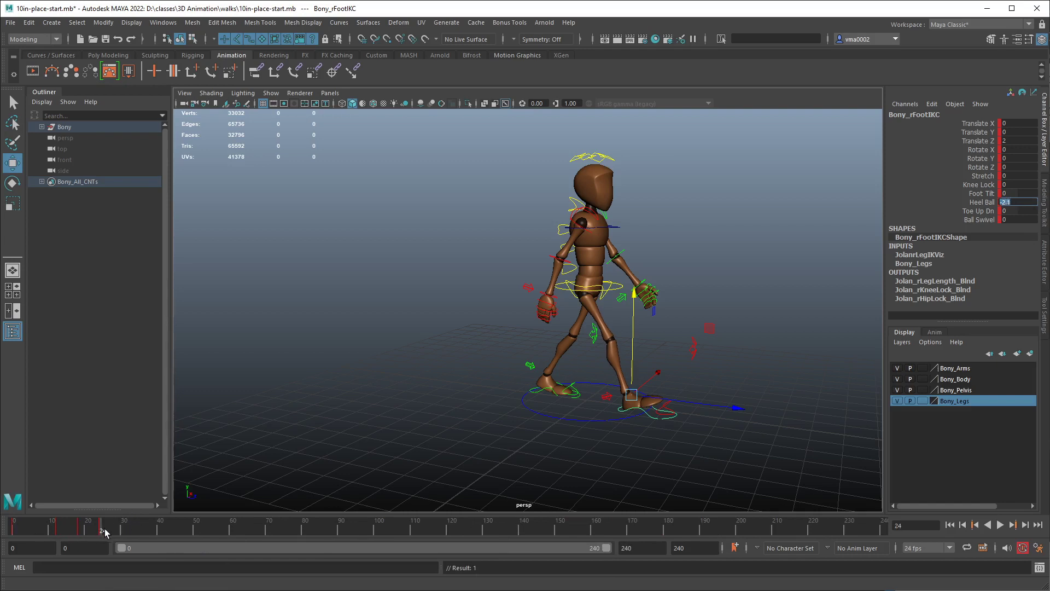
{"action": "left_click", "coordinate": [1000, 525]}
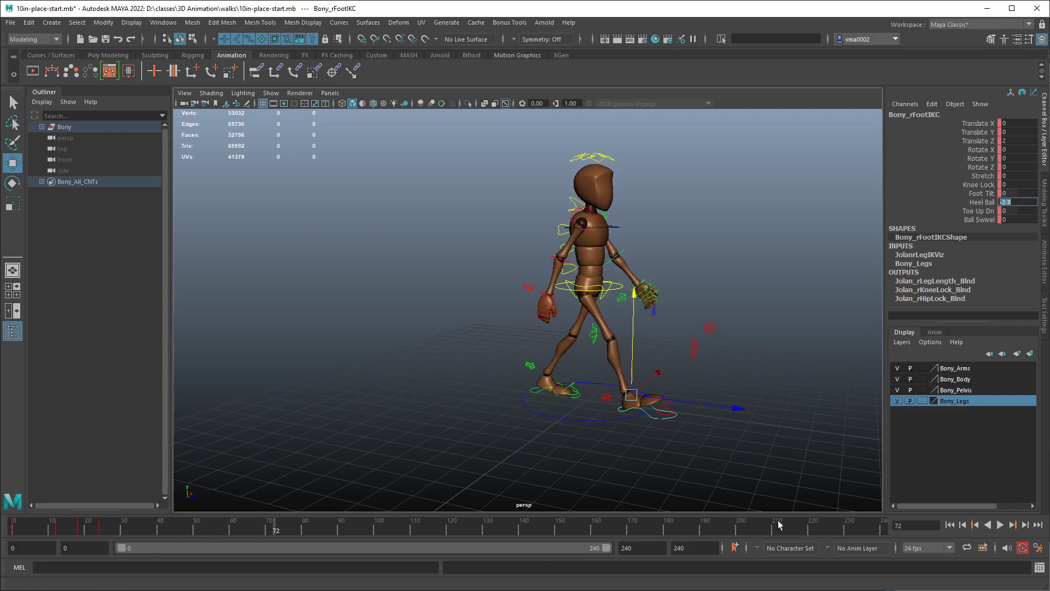
{"action": "left_click", "coordinate": [1000, 525]}
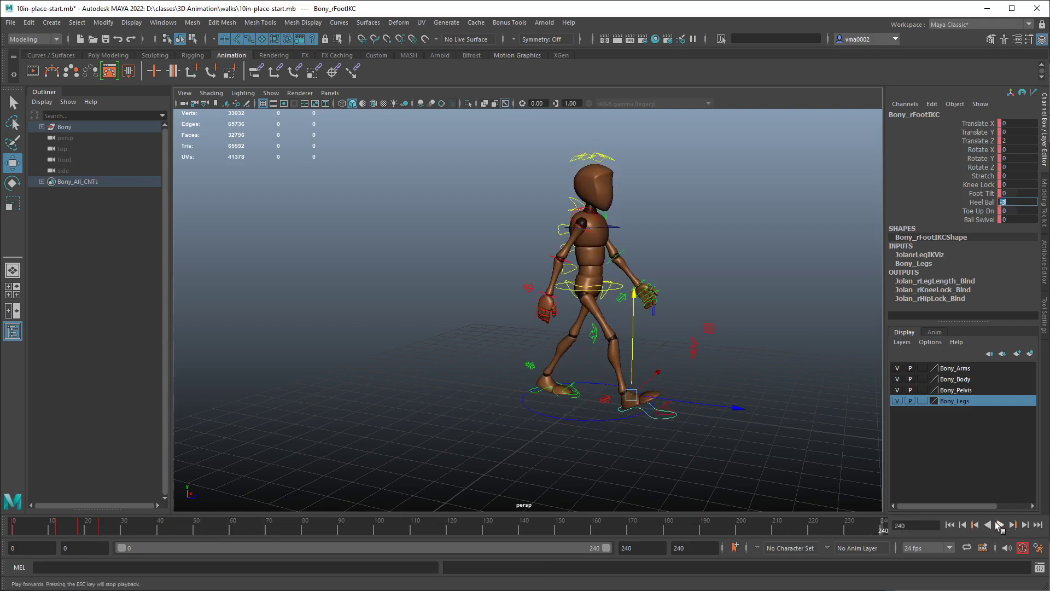
{"action": "left_click", "coordinate": [1001, 525]}
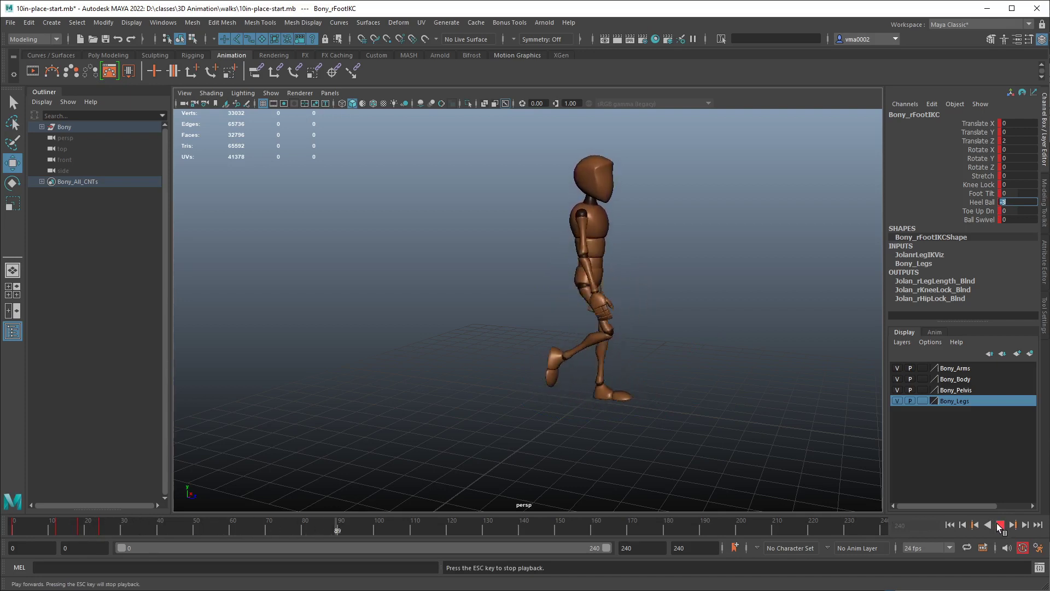
{"action": "left_click", "coordinate": [1001, 524]}
{"action": "left_click_drag", "start_coordinate": [859, 532], "coordinate": [900, 530]}
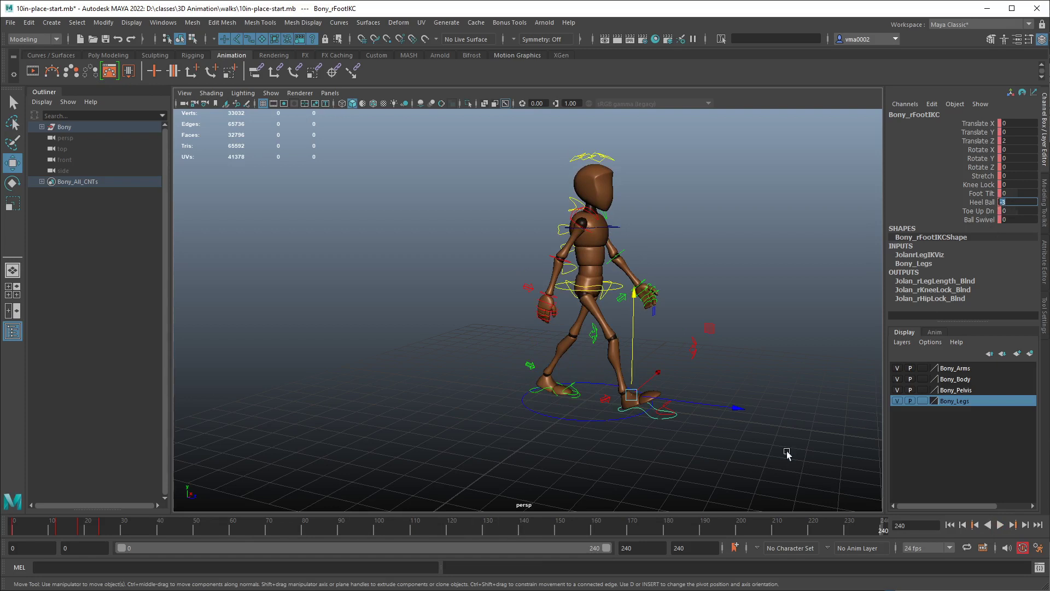
Extend the playback range to frame 2400 and play the walk to examine the right foot's drift over many cycles.
{"action": "left_click", "coordinate": [649, 547]}
{"action": "type", "text": "0"}
{"action": "key", "text": "Return"}
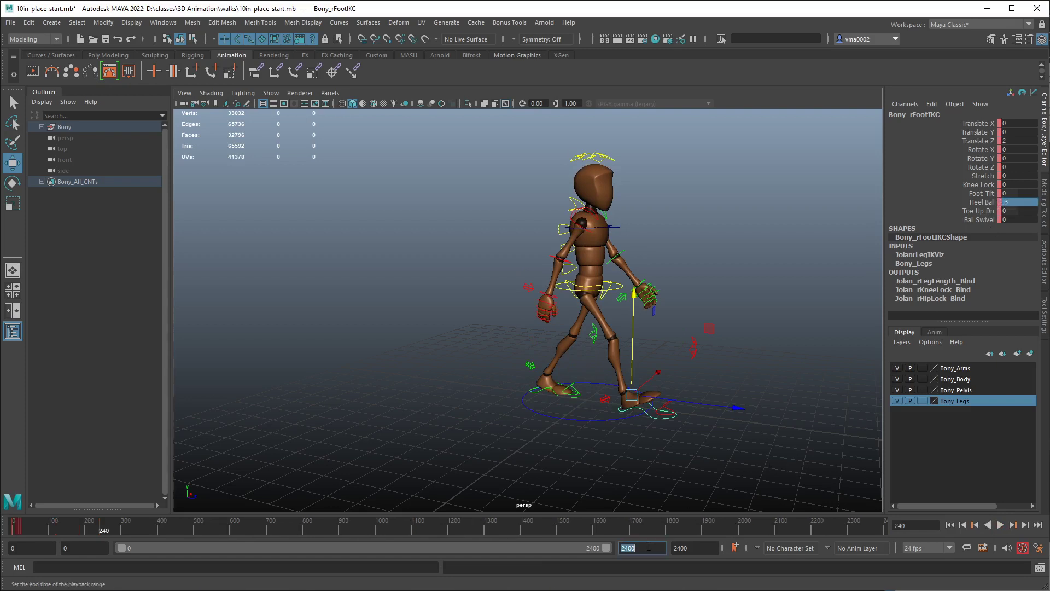
{"action": "key", "text": "alt+v"}
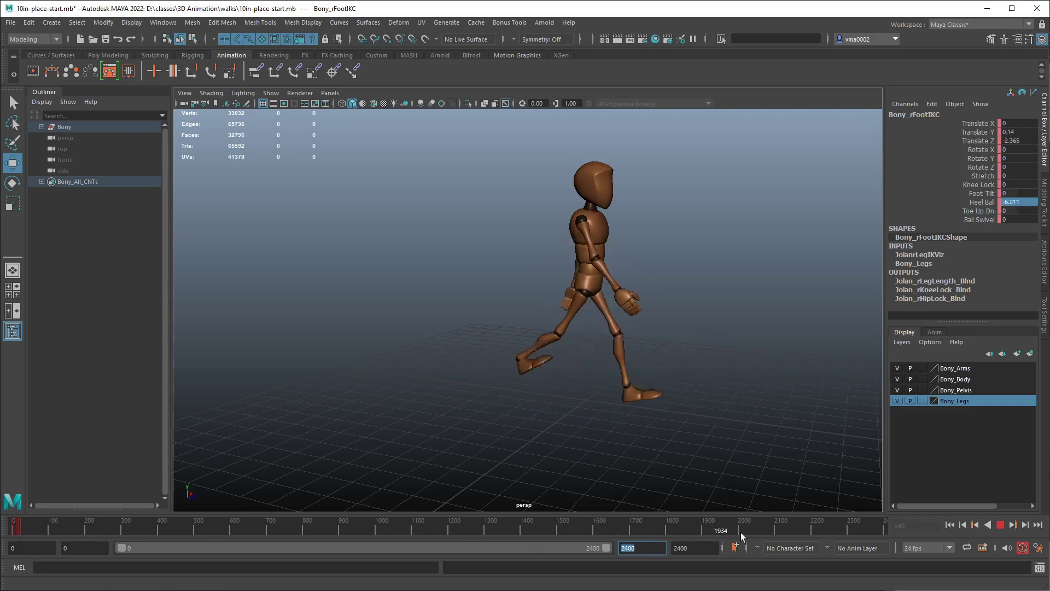
{"action": "key", "text": "Escape"}
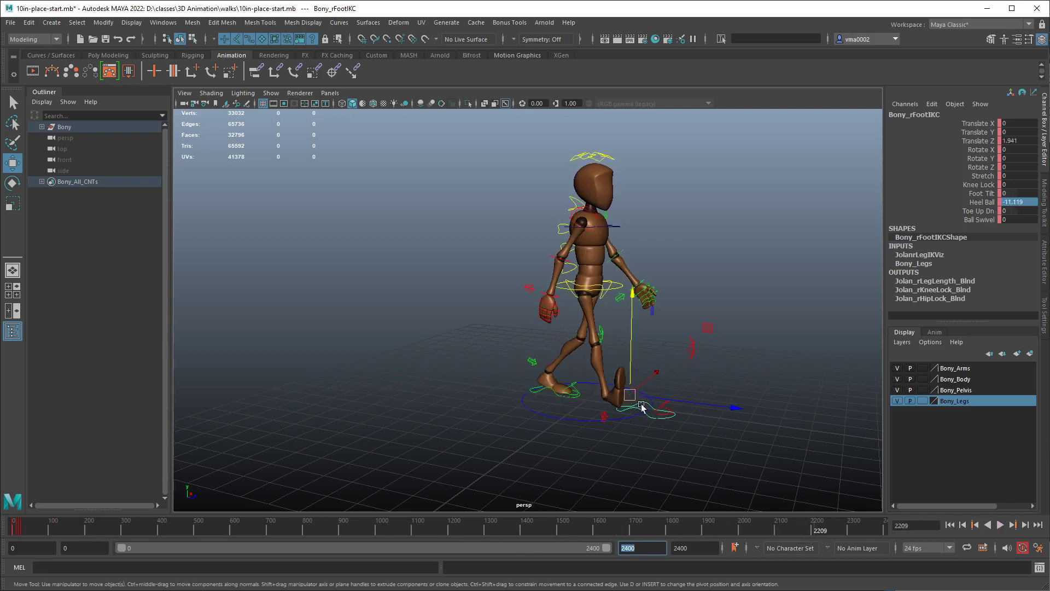
{"action": "key", "text": "alt+v"}
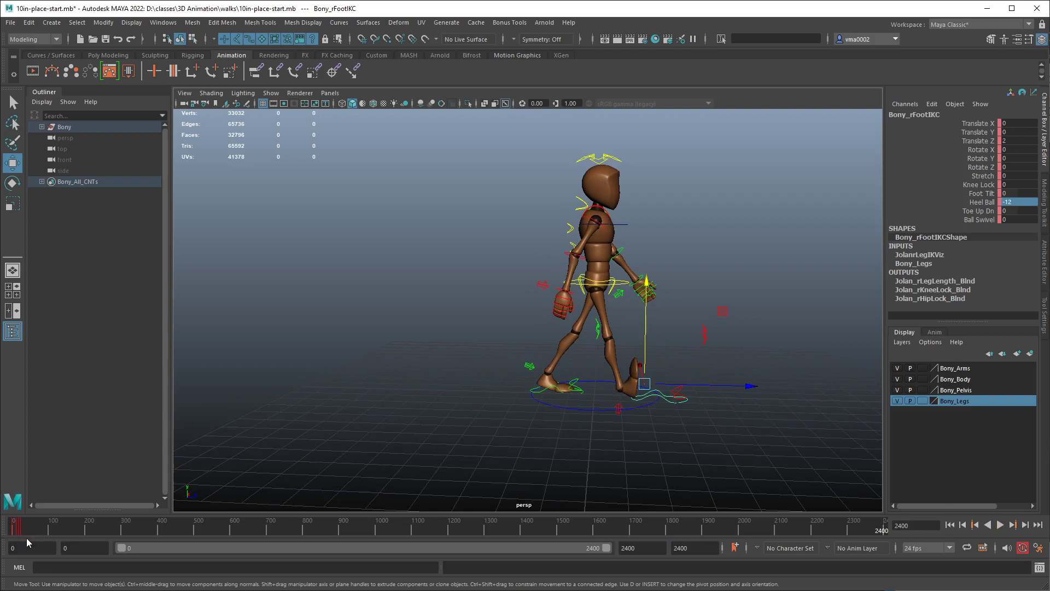
Go back to frame 0 and set the end of the playback range to 24.
{"action": "left_click", "coordinate": [15, 526]}
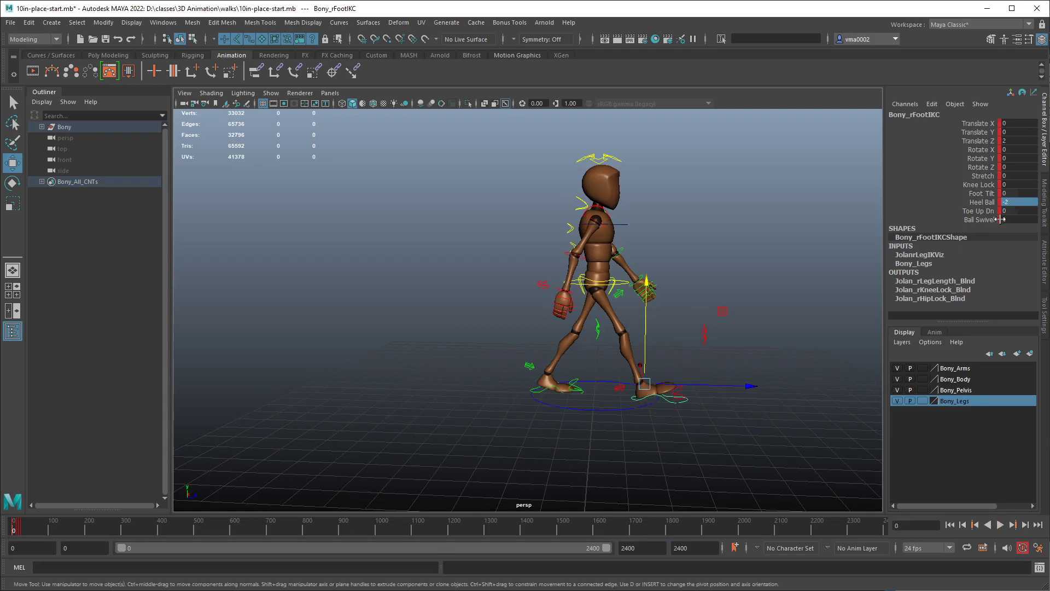
{"action": "double_click", "coordinate": [645, 549]}
{"action": "type", "text": "24"}
{"action": "key", "text": "Return"}
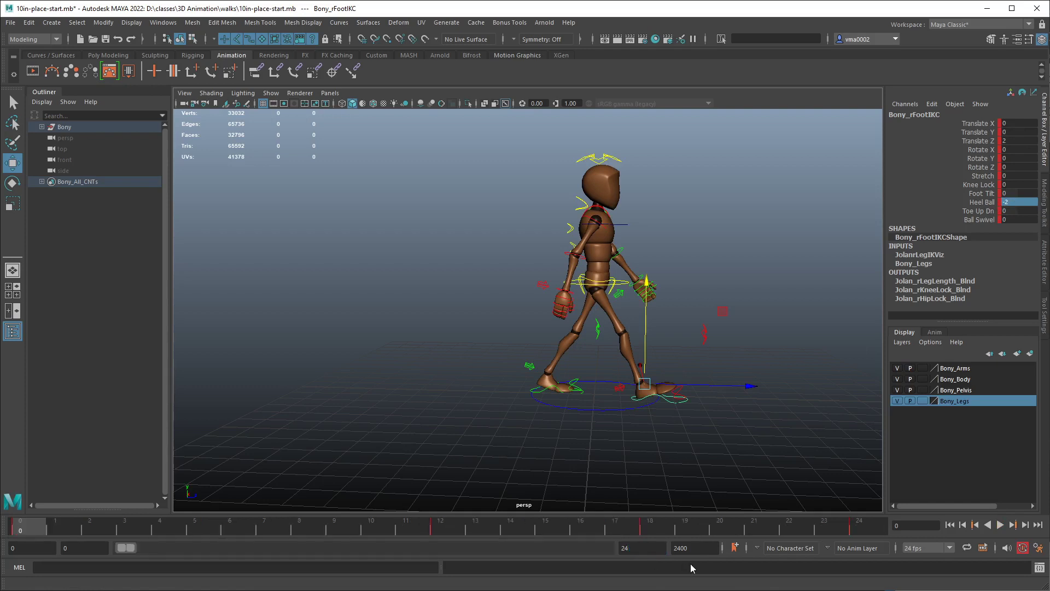
Set the right foot control's Heel Ball to -2 at frame 24.
{"action": "left_click", "coordinate": [858, 525]}
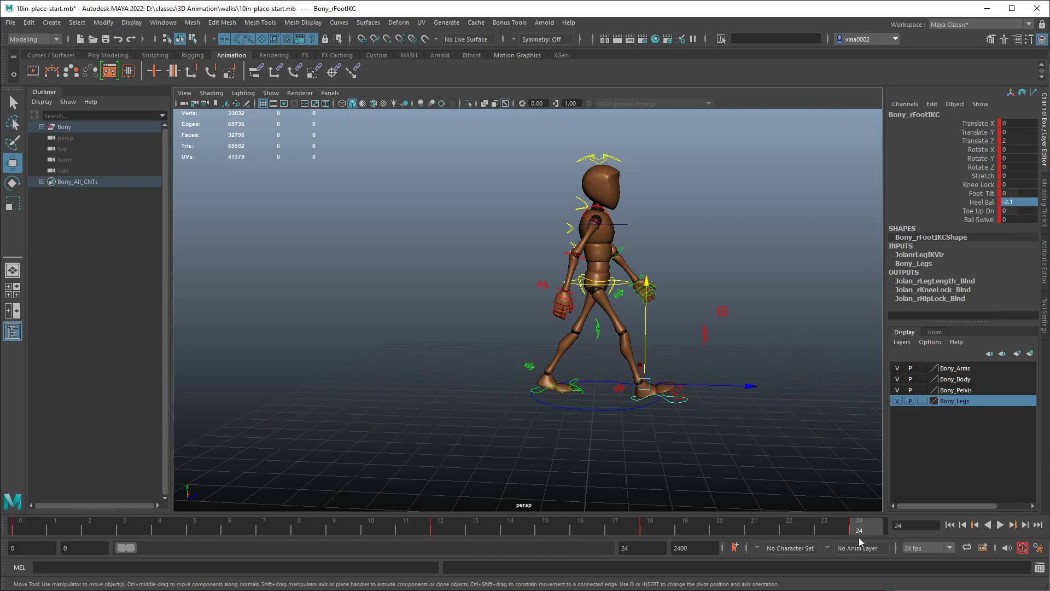
{"action": "double_click", "coordinate": [1024, 202]}
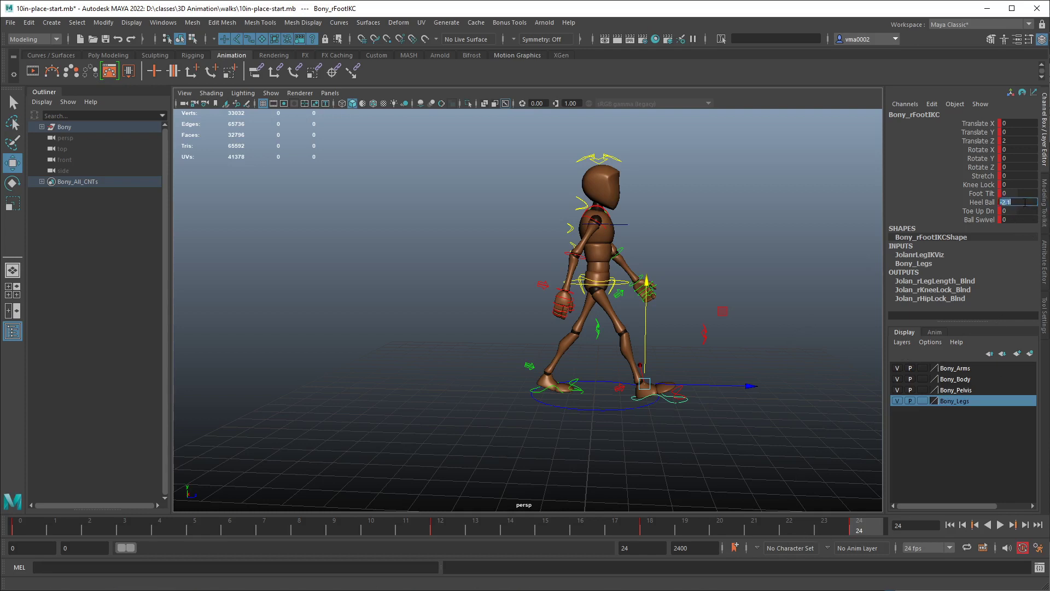
{"action": "type", "text": "-2"}
{"action": "key", "text": "Return"}
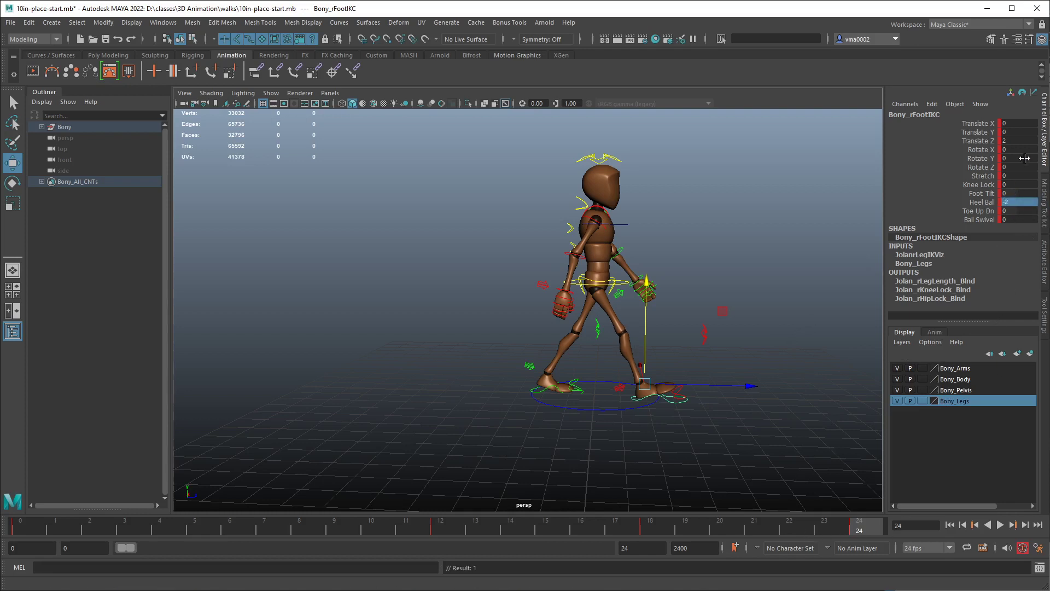
Compare the right foot control's channel values at frames 0 and 24, and select the rig's main control.
{"action": "left_click", "coordinate": [17, 533]}
{"action": "left_click", "coordinate": [861, 530]}
{"action": "left_click", "coordinate": [21, 529]}
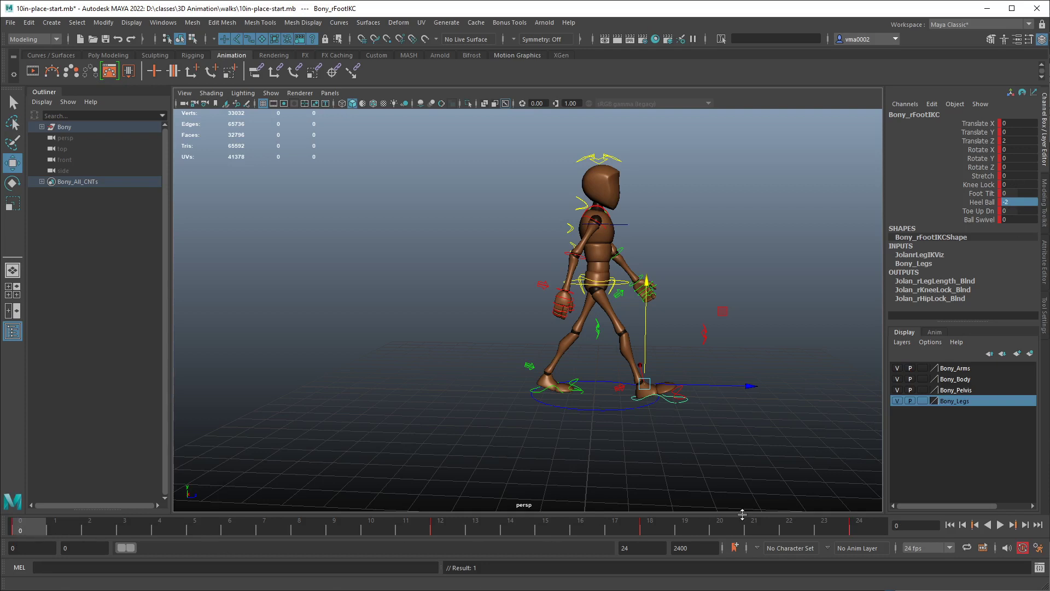
{"action": "left_click", "coordinate": [864, 534]}
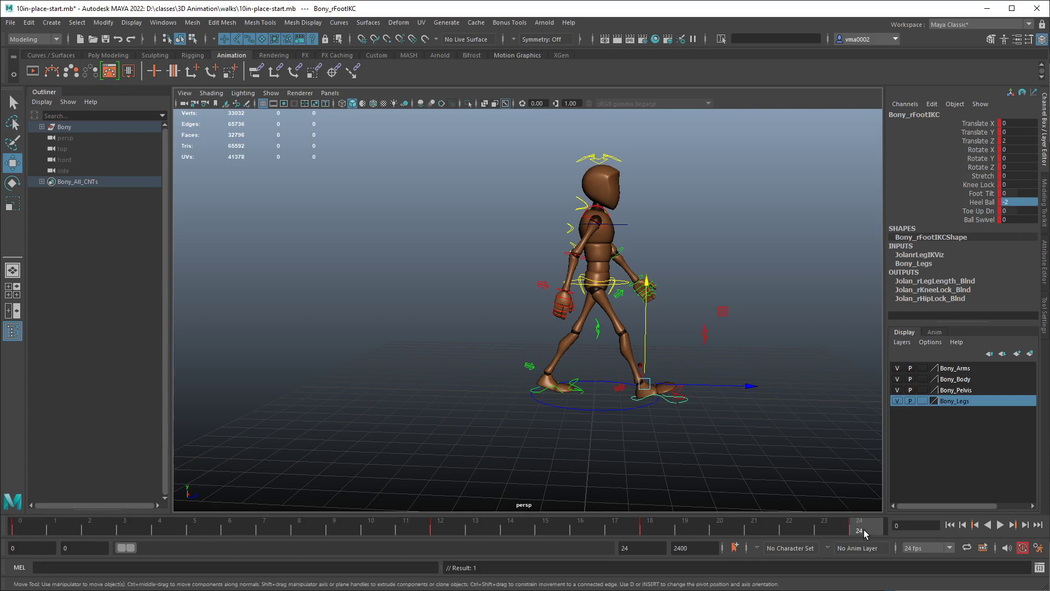
{"action": "left_click", "coordinate": [600, 415]}
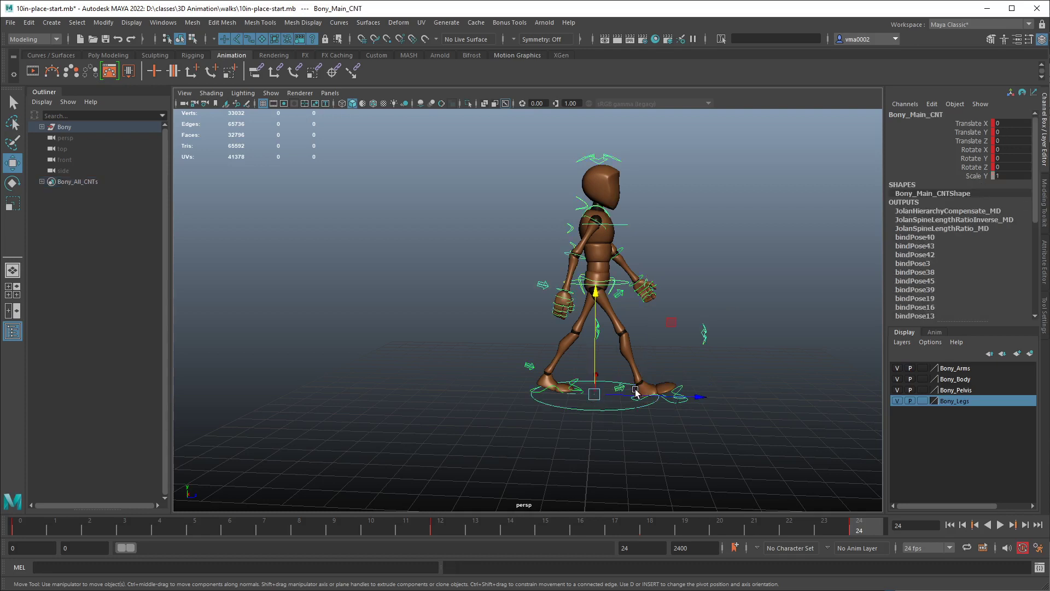
Try moving the rig's main control and the root control forward along Z at frame 24, then undo both moves.
{"action": "left_click_drag", "start_coordinate": [617, 395], "coordinate": [646, 395]}
{"action": "key", "text": "ctrl+z"}
{"action": "key", "text": "ctrl+z"}
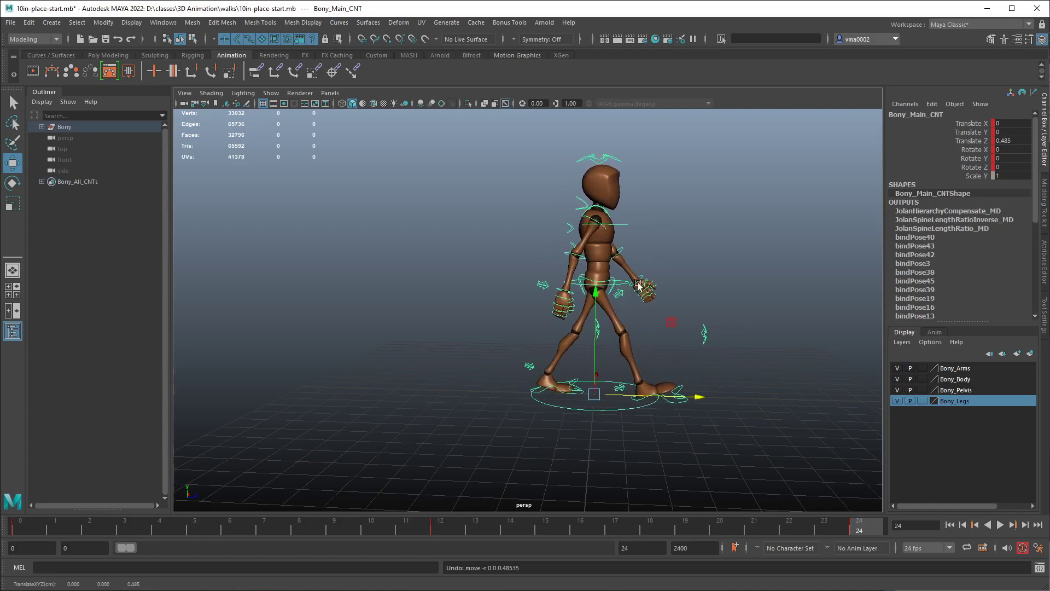
{"action": "middle_click_drag", "start_coordinate": [645, 304], "coordinate": [722, 299]}
{"action": "key", "text": "ctrl+z"}
{"action": "key", "text": "ctrl+z"}
{"action": "key", "text": "ctrl+z"}
{"action": "key", "text": "ctrl+z"}
{"action": "key", "text": "ctrl+z"}
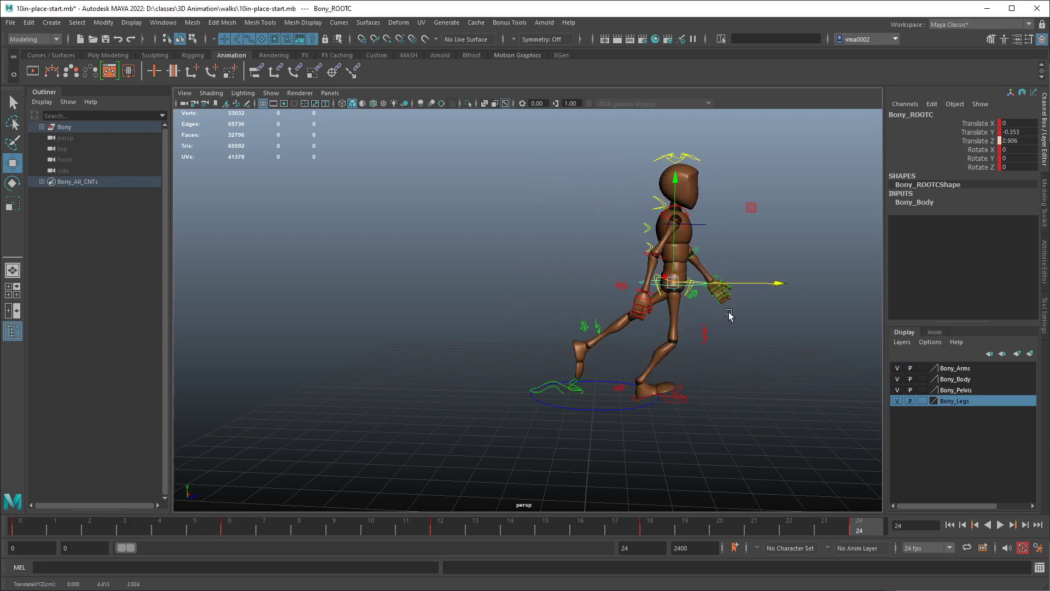
{"action": "left_click", "coordinate": [609, 403]}
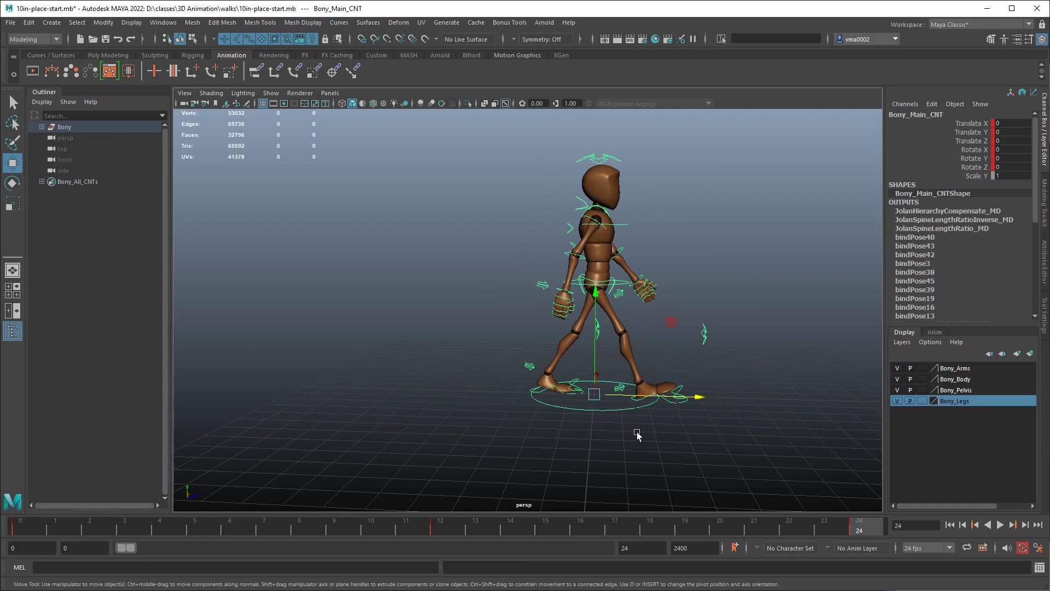
Compare the right foot control's Translate Z and Heel Ball values at frames 0, 12 and 24.
{"action": "right_click_drag", "start_coordinate": [586, 438], "coordinate": [719, 427], "text": "alt"}
{"action": "left_click", "coordinate": [719, 432]}
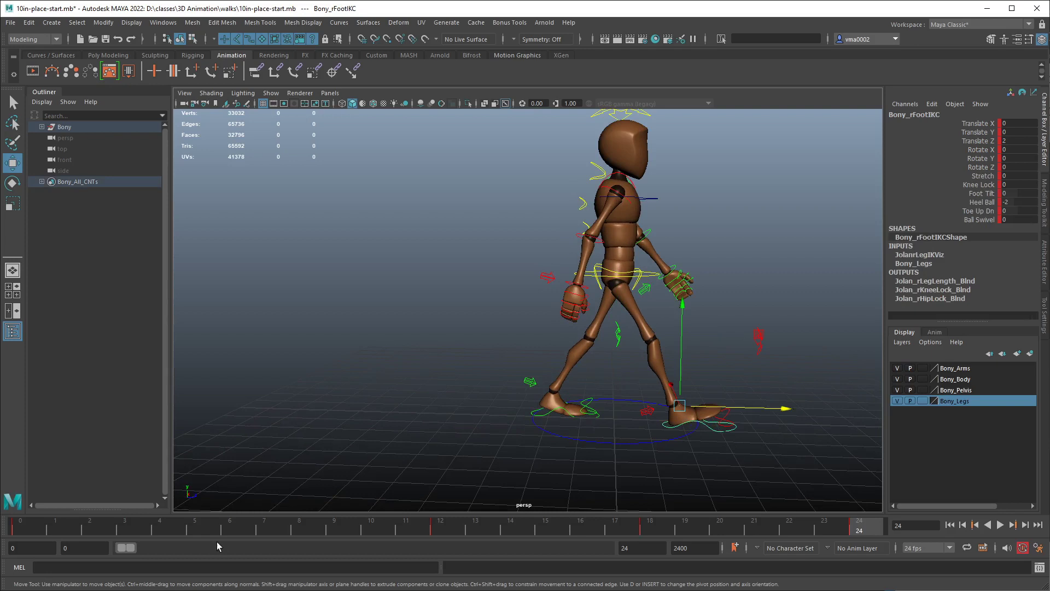
{"action": "left_click", "coordinate": [44, 526]}
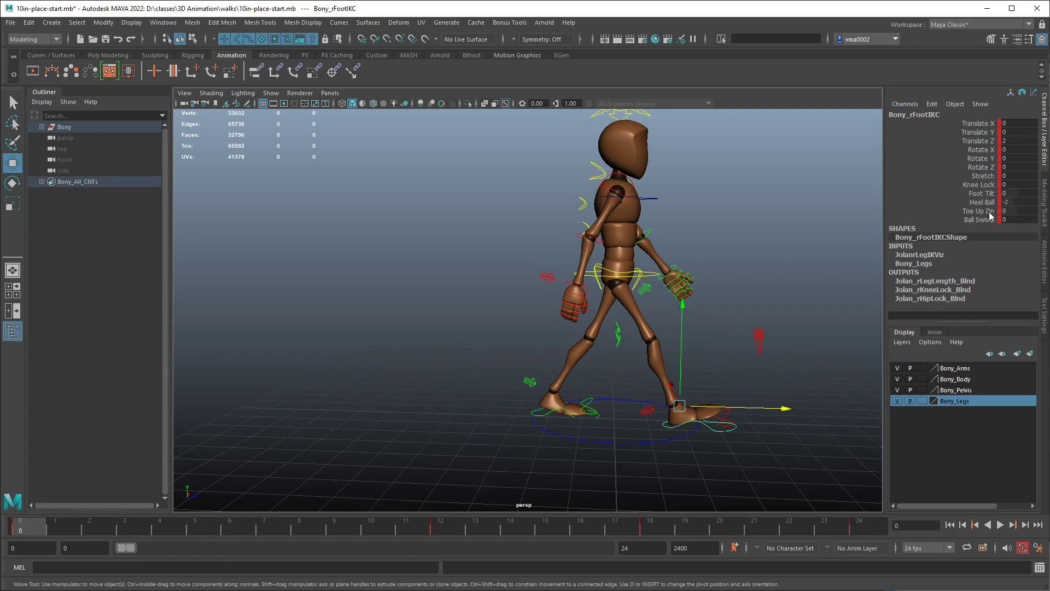
{"action": "left_click", "coordinate": [440, 527]}
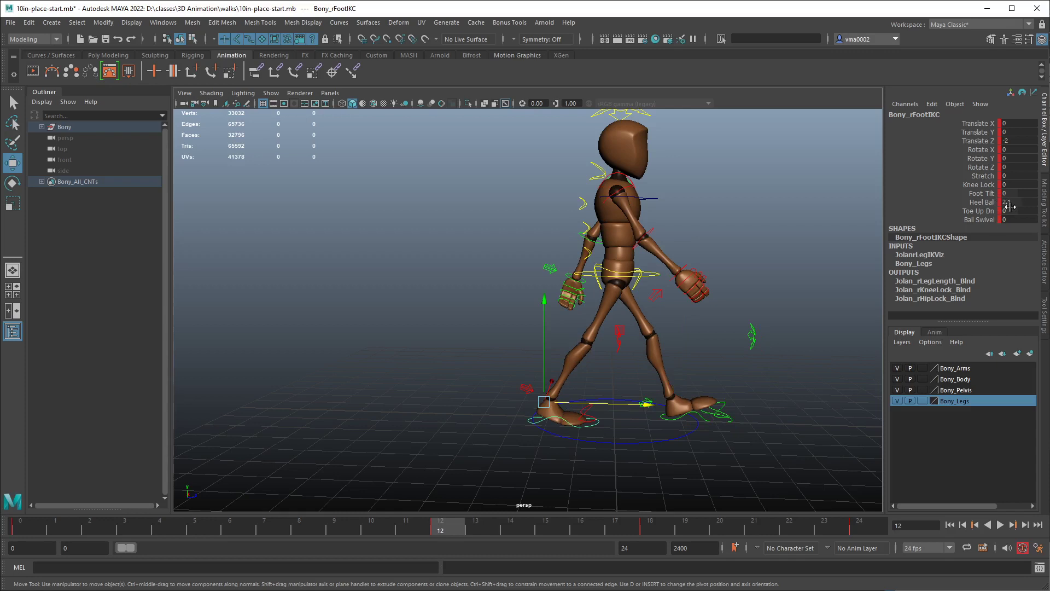
{"action": "left_click", "coordinate": [26, 528]}
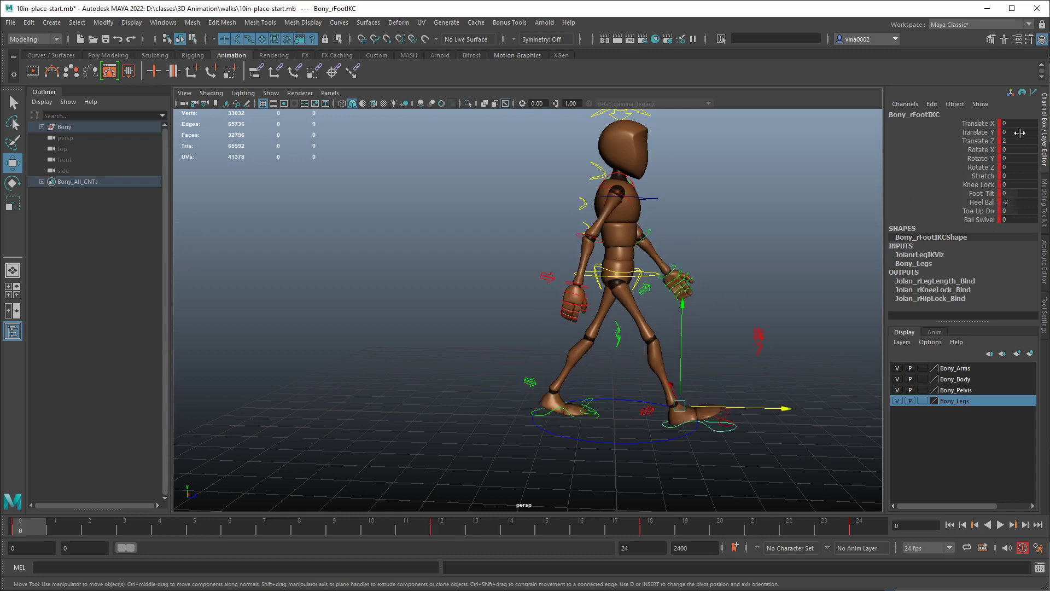
{"action": "left_click", "coordinate": [449, 529]}
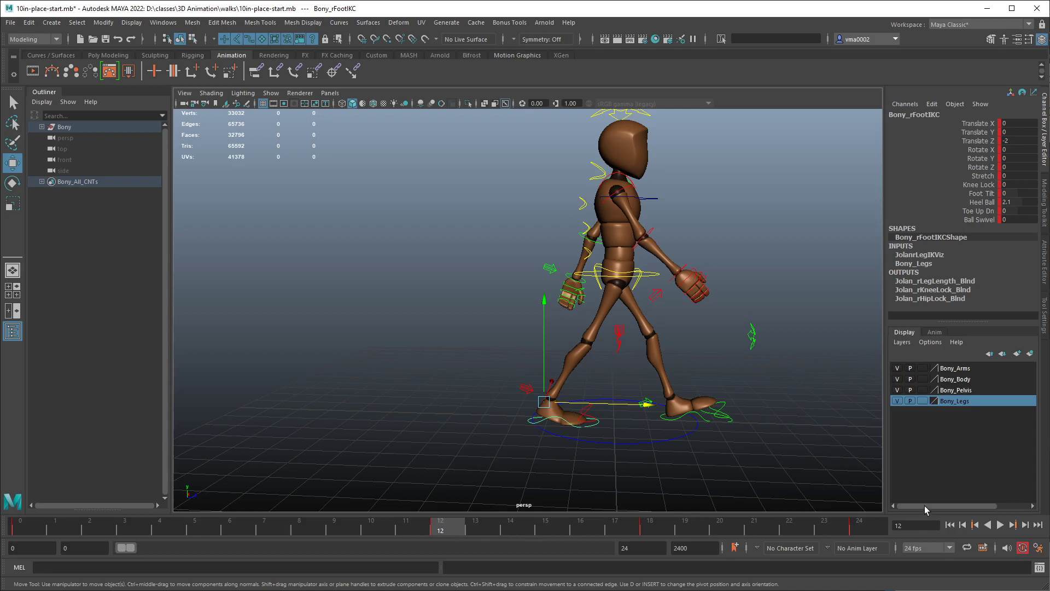
{"action": "left_click", "coordinate": [860, 527]}
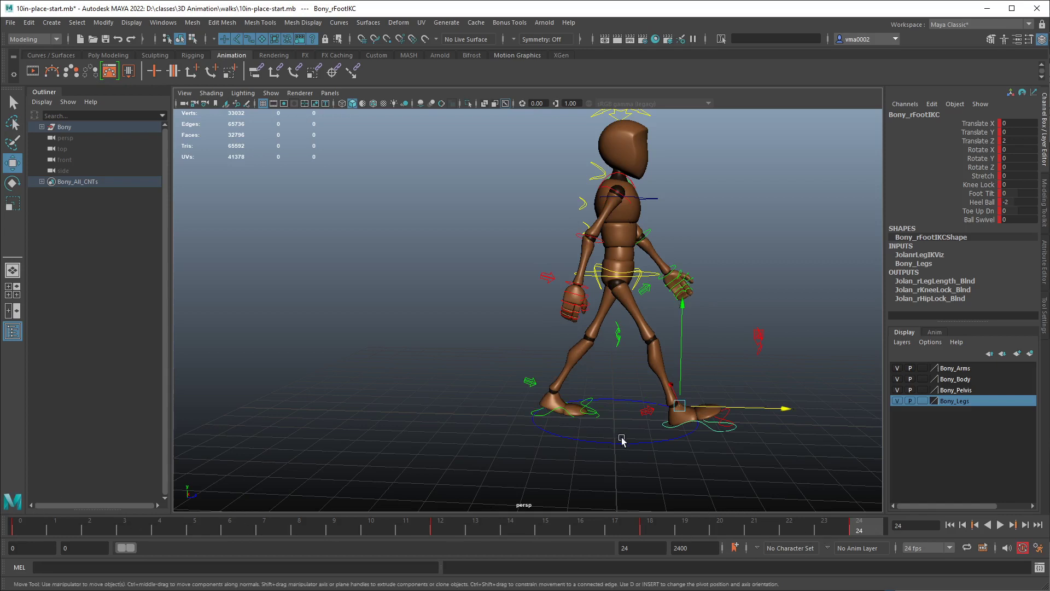
Compare the left foot control's Translate Z and Heel Ball values at frames 0, 12 and 24.
{"action": "left_click", "coordinate": [576, 415]}
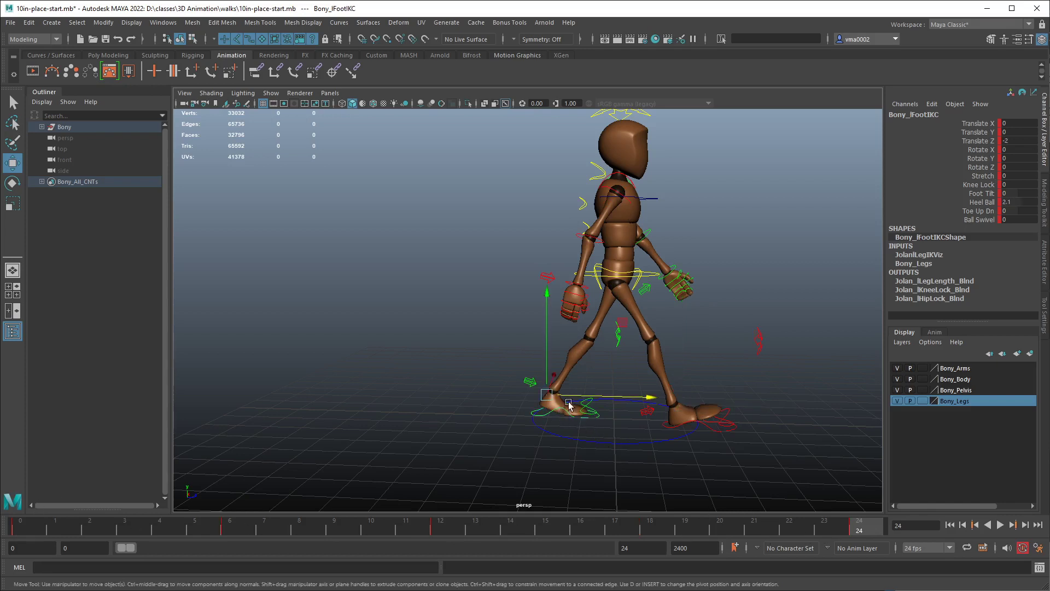
{"action": "left_click", "coordinate": [38, 527]}
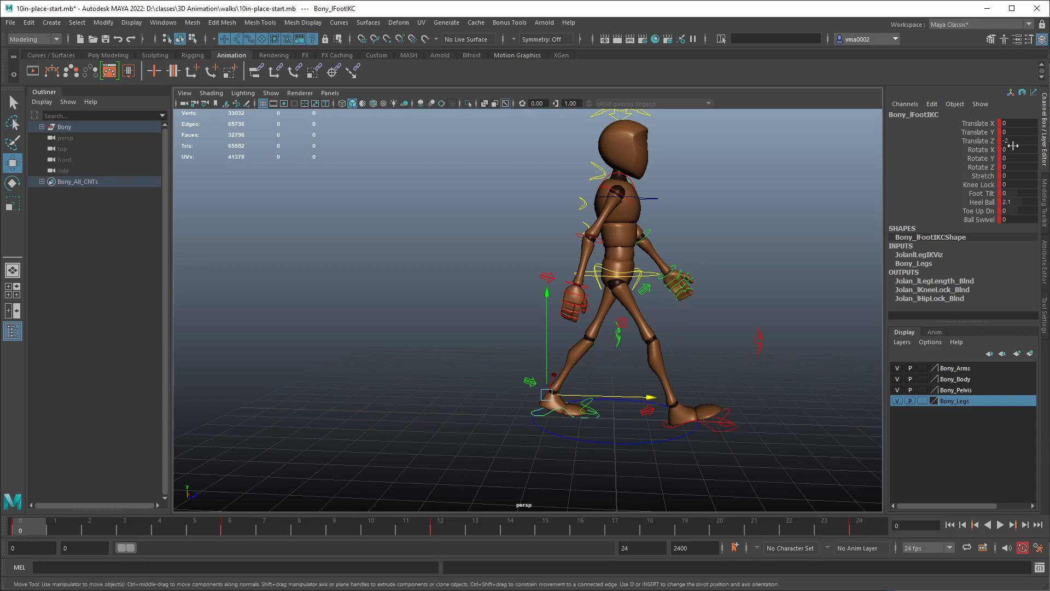
{"action": "left_click", "coordinate": [444, 528]}
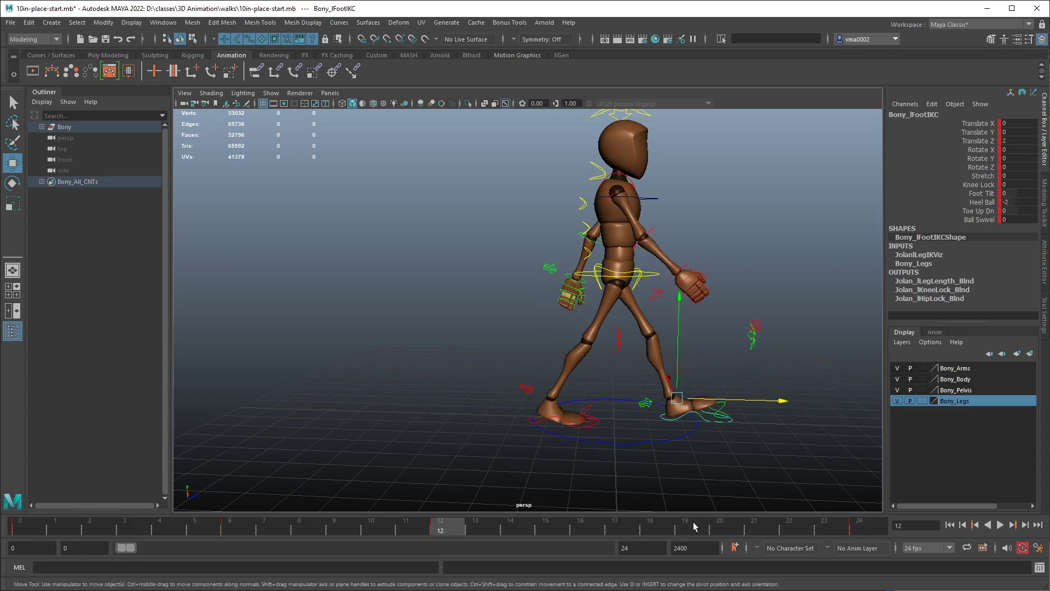
{"action": "left_click", "coordinate": [860, 529]}
{"action": "left_click", "coordinate": [14, 529]}
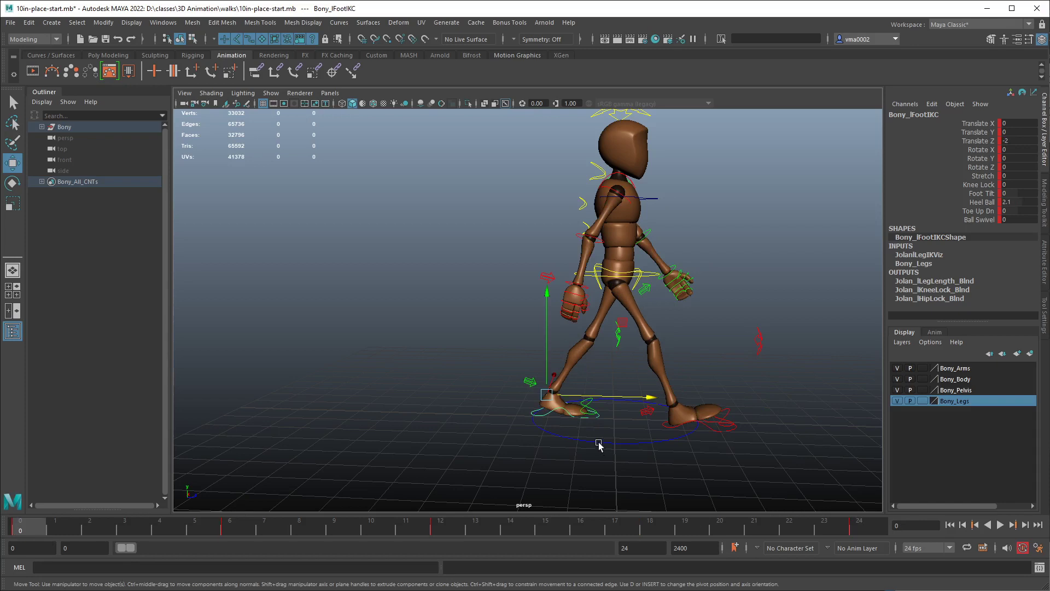
Delete the rig's main control key at frame 12.
{"action": "left_click", "coordinate": [615, 442]}
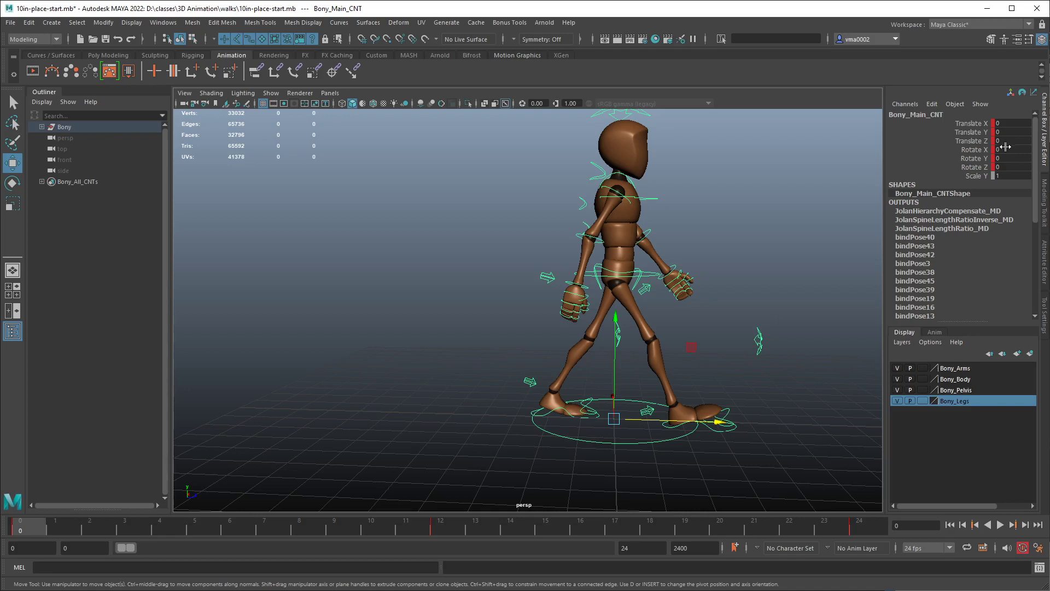
{"action": "left_click", "coordinate": [457, 527]}
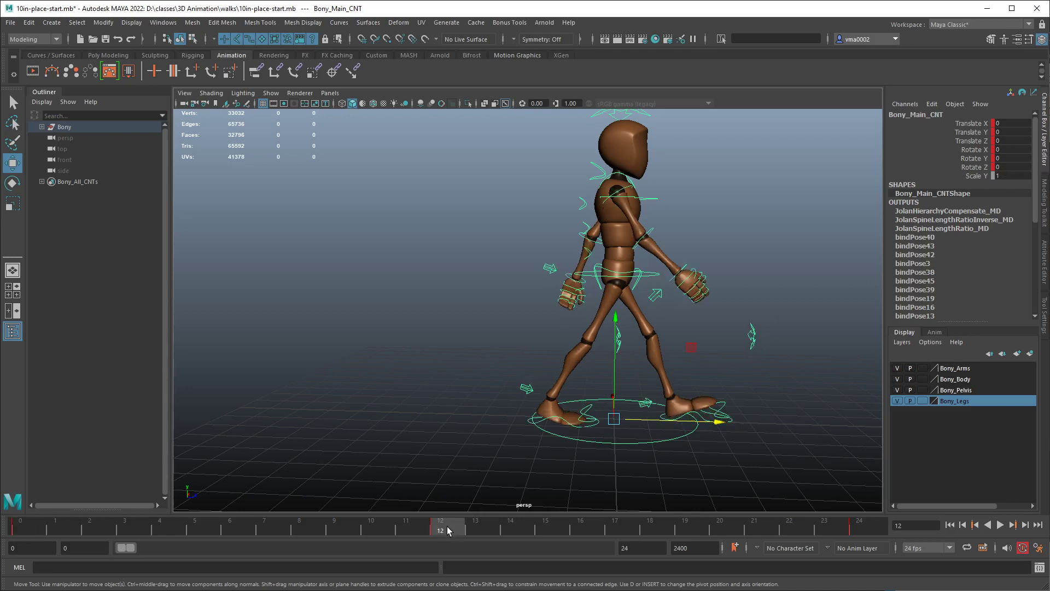
{"action": "right_click", "coordinate": [458, 529]}
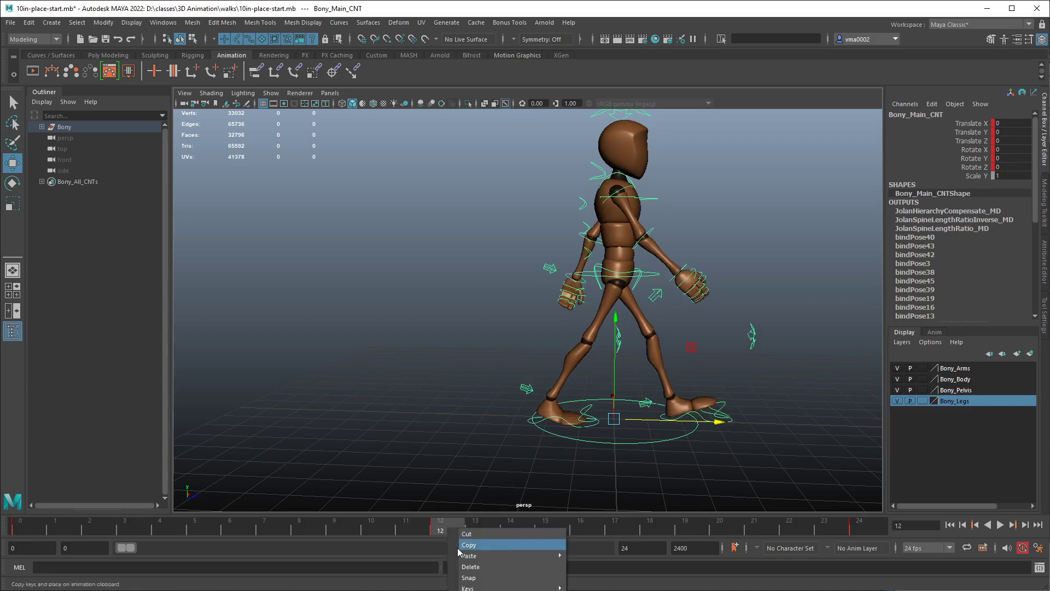
{"action": "left_click", "coordinate": [465, 567]}
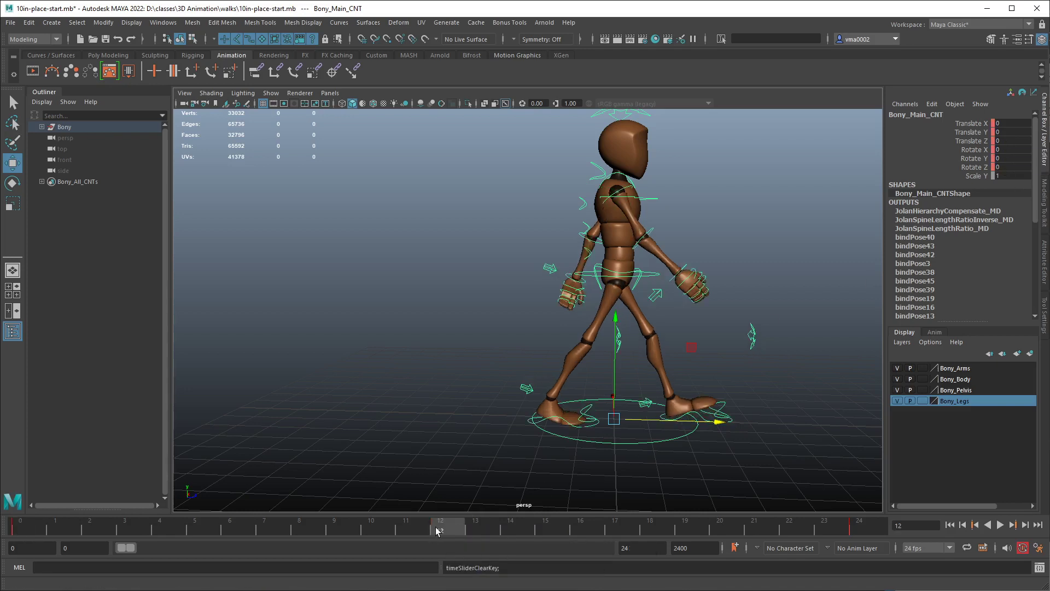
Set the main control's Translate Z to 8 at frame 24 and scrub back to frame 0.
{"action": "left_click", "coordinate": [861, 529]}
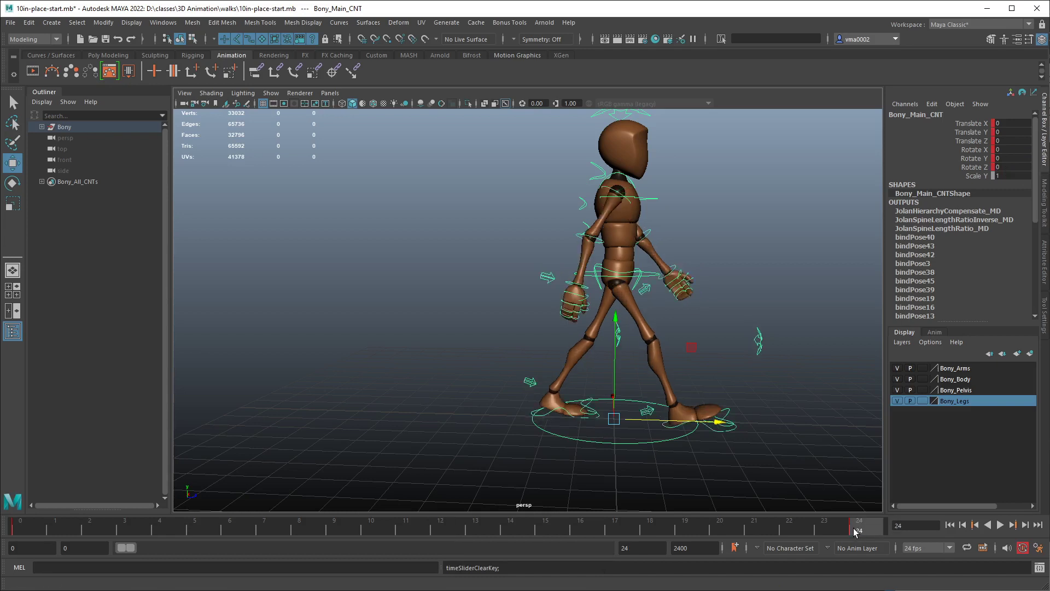
{"action": "left_click", "coordinate": [1022, 141]}
{"action": "type", "text": "8"}
{"action": "key", "text": "Return"}
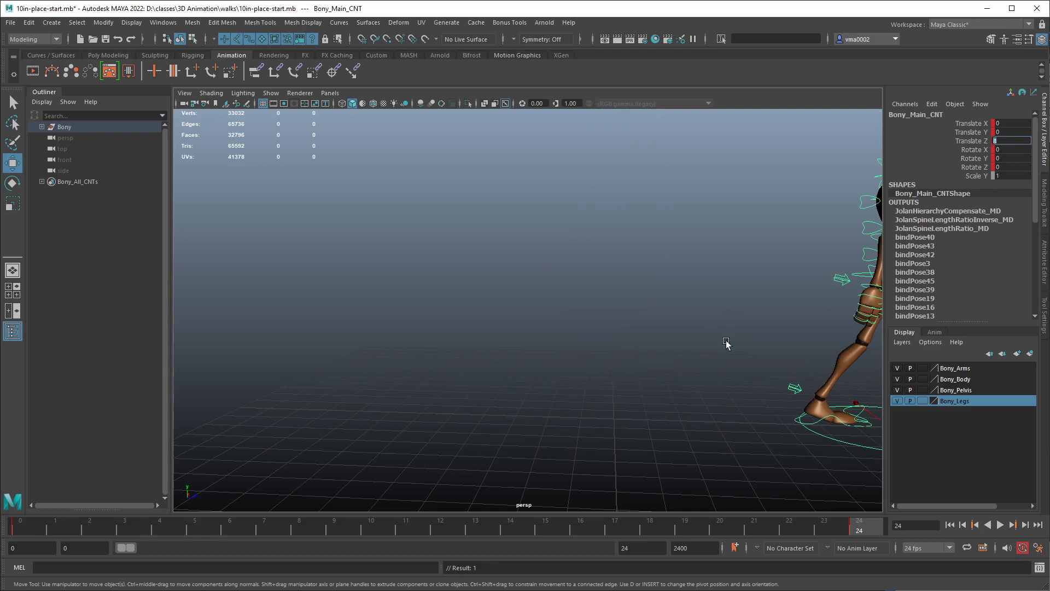
{"action": "middle_click_drag", "start_coordinate": [637, 359], "coordinate": [569, 365], "text": "alt"}
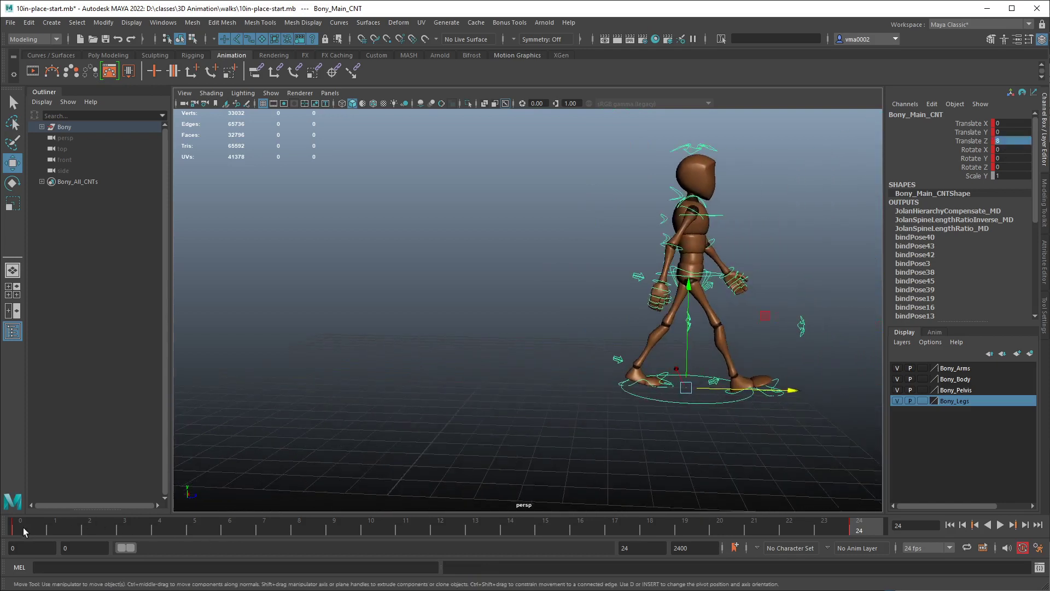
{"action": "left_click_drag", "start_coordinate": [23, 527], "coordinate": [3, 484]}
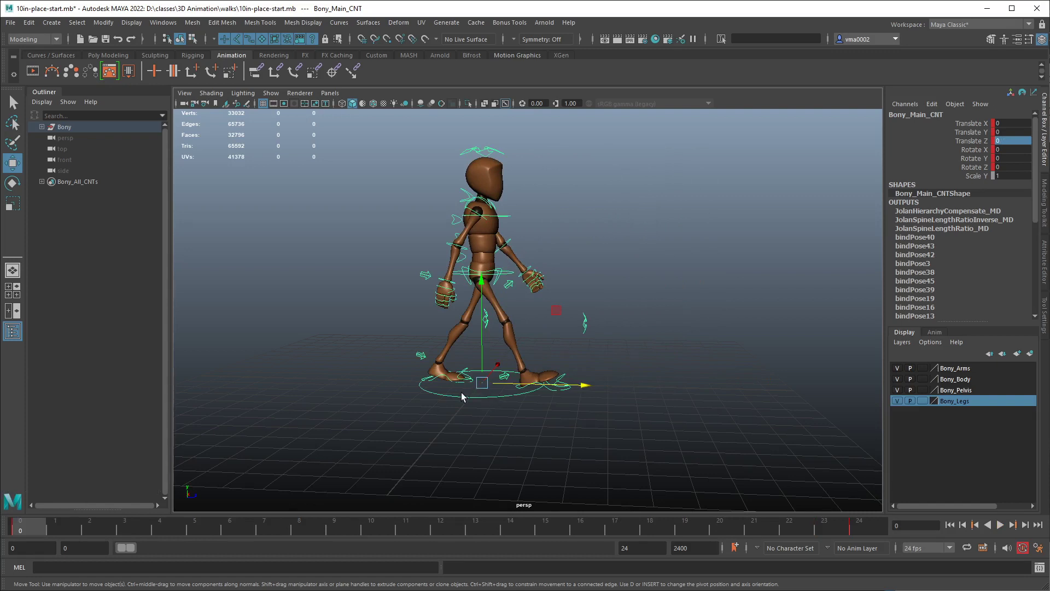
Extend the playback range to frame 238, play the walk to examine its forward travel, and return to frame 0.
{"action": "left_click_drag", "start_coordinate": [875, 251], "coordinate": [1039, 257]}
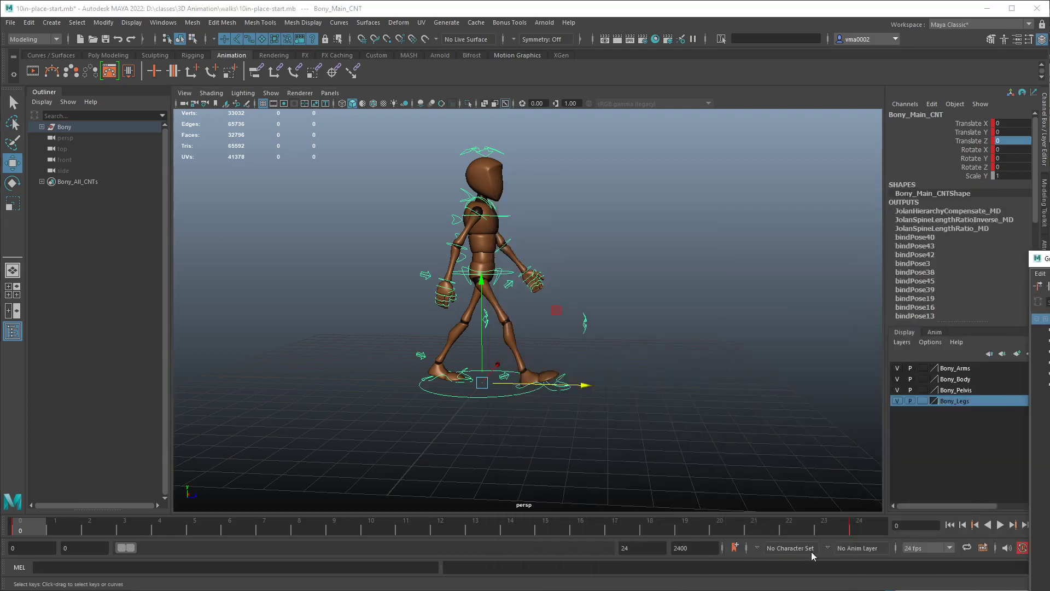
{"action": "left_click_drag", "start_coordinate": [132, 550], "coordinate": [175, 555]}
{"action": "scroll", "coordinate": [521, 439], "scroll_direction": "down", "scroll_amount": 3}
{"action": "left_click_drag", "start_coordinate": [455, 442], "coordinate": [499, 462], "text": "alt"}
{"action": "left_click", "coordinate": [499, 462]}
{"action": "left_click", "coordinate": [1001, 525]}
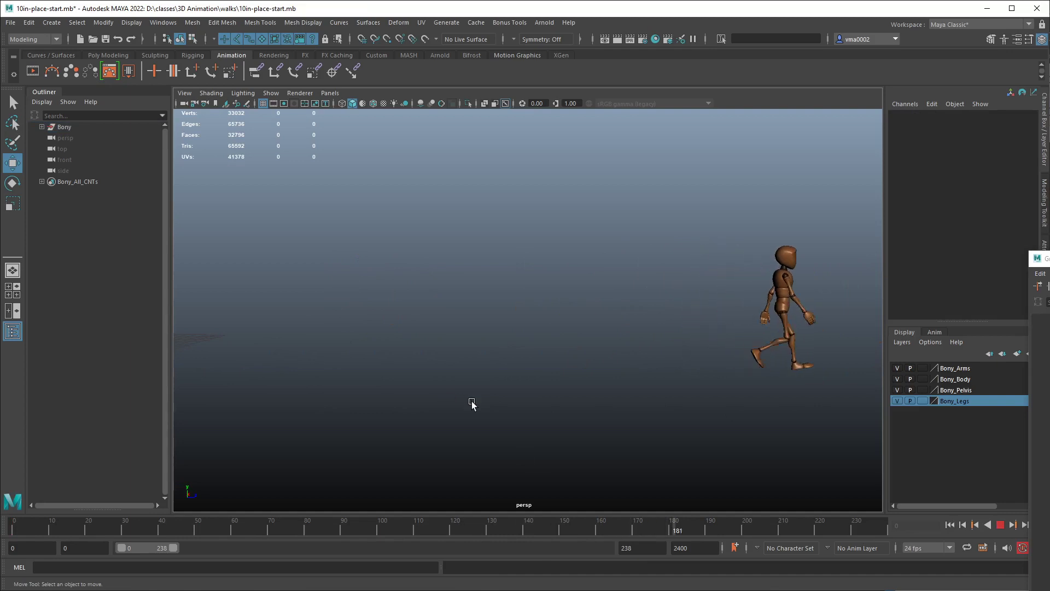
{"action": "left_click", "coordinate": [1000, 525]}
{"action": "left_click", "coordinate": [975, 525]}
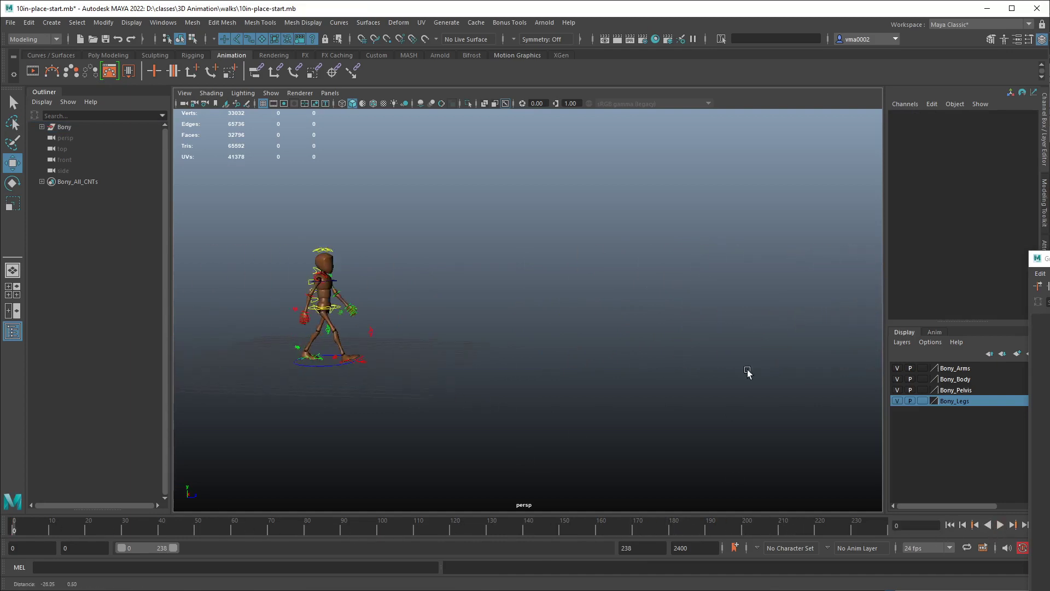
Show only the main control's Translate Z curve in the Graph Editor, with the keys at frames 0 and 24 in view.
{"action": "key", "text": "shift+g"}
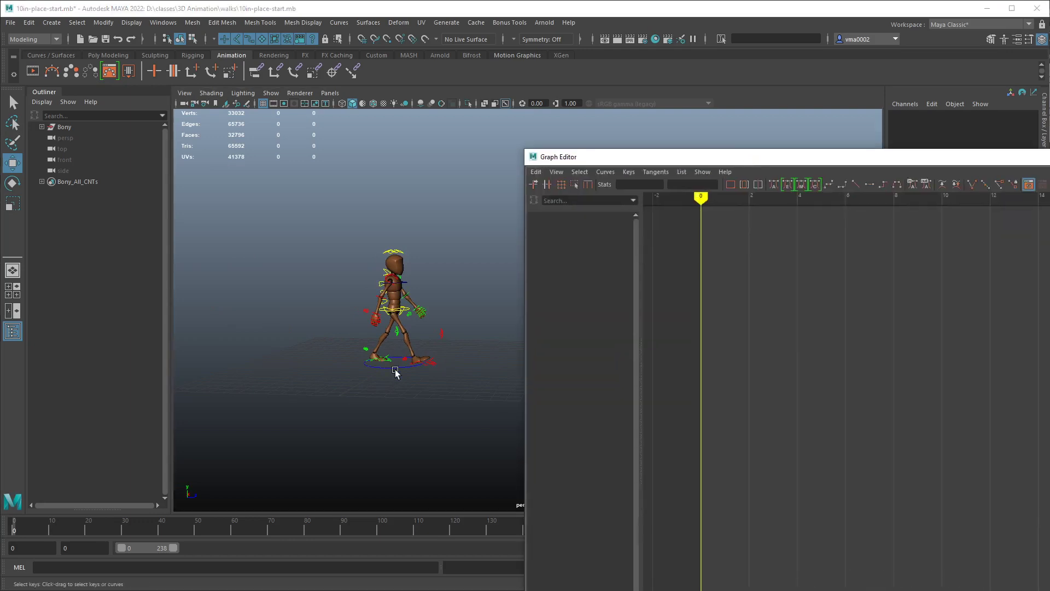
{"action": "left_click", "coordinate": [394, 367]}
{"action": "left_click", "coordinate": [585, 250]}
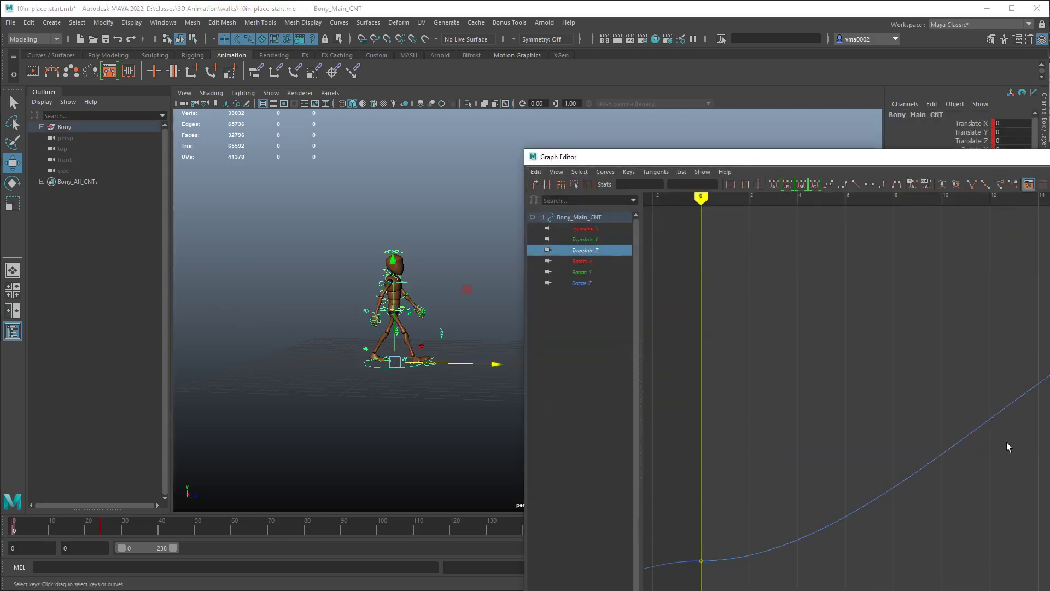
{"action": "left_click_drag", "start_coordinate": [946, 159], "coordinate": [607, 96]}
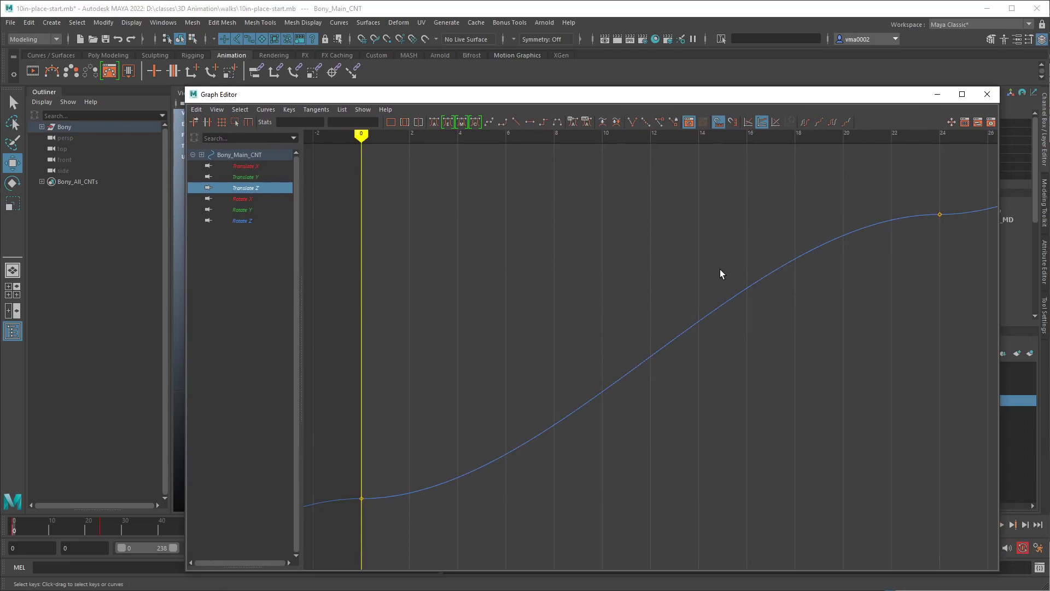
Give the main control's whole Translate Z curve linear tangents.
{"action": "left_click", "coordinate": [361, 498]}
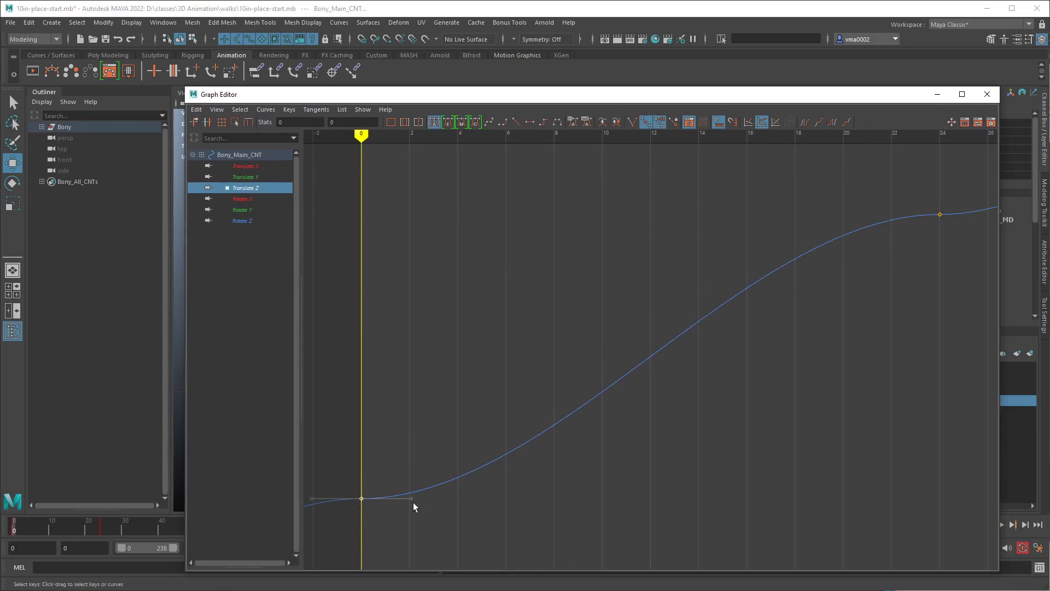
{"action": "left_click_drag", "start_coordinate": [910, 191], "coordinate": [963, 232]}
{"action": "left_click", "coordinate": [517, 121]}
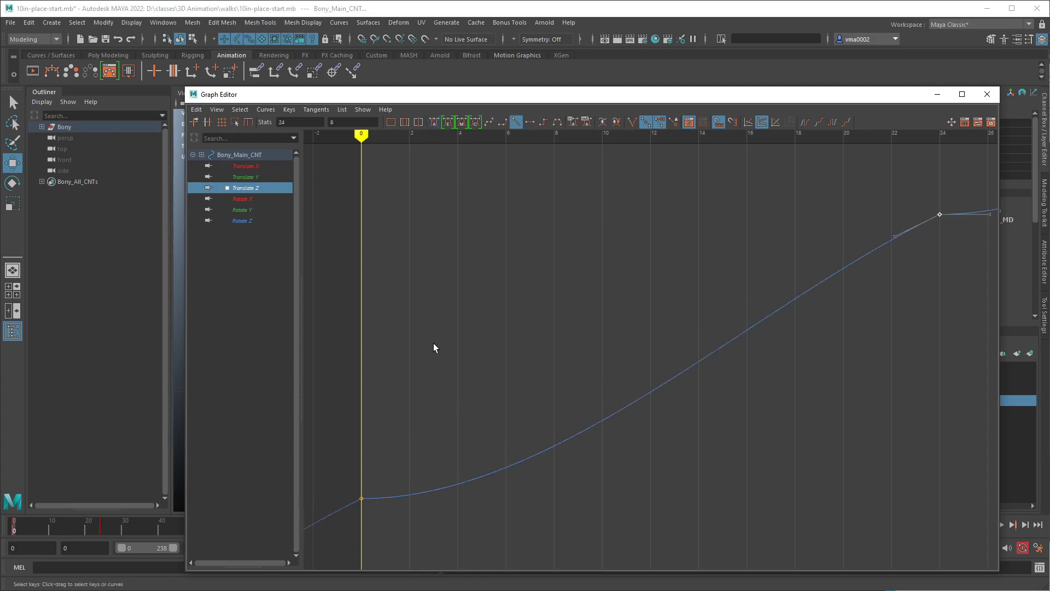
{"action": "left_click", "coordinate": [248, 198]}
{"action": "left_click", "coordinate": [246, 187]}
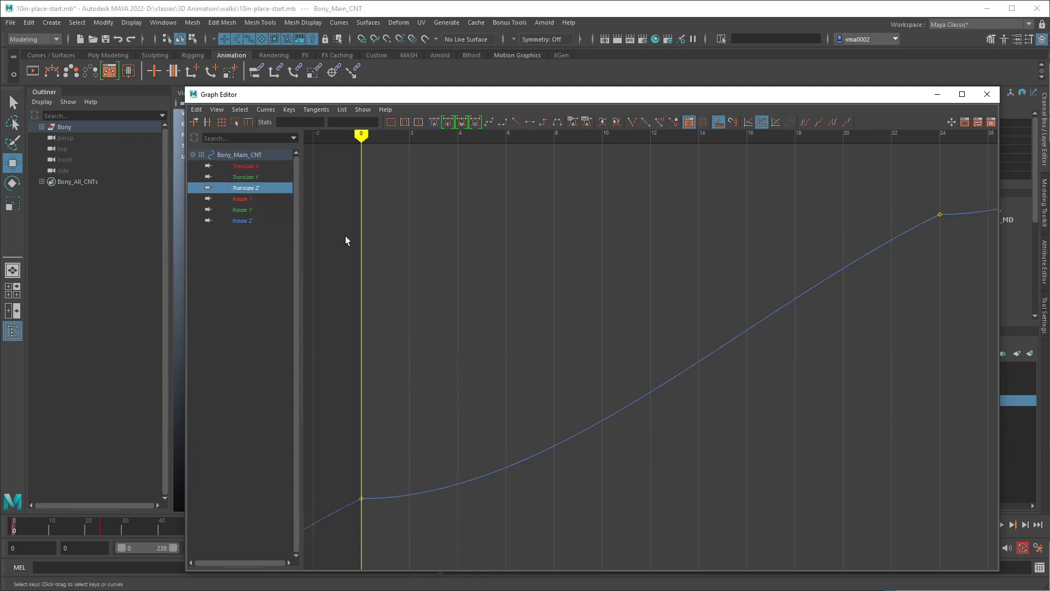
{"action": "left_click", "coordinate": [518, 121]}
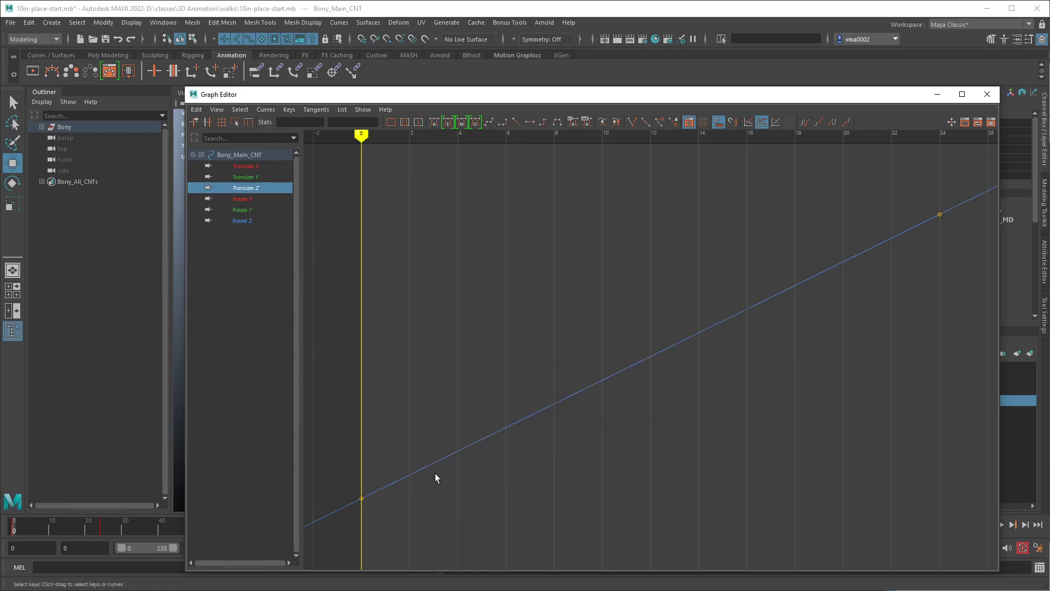
{"action": "scroll", "coordinate": [691, 383], "scroll_direction": "down", "scroll_amount": 10}
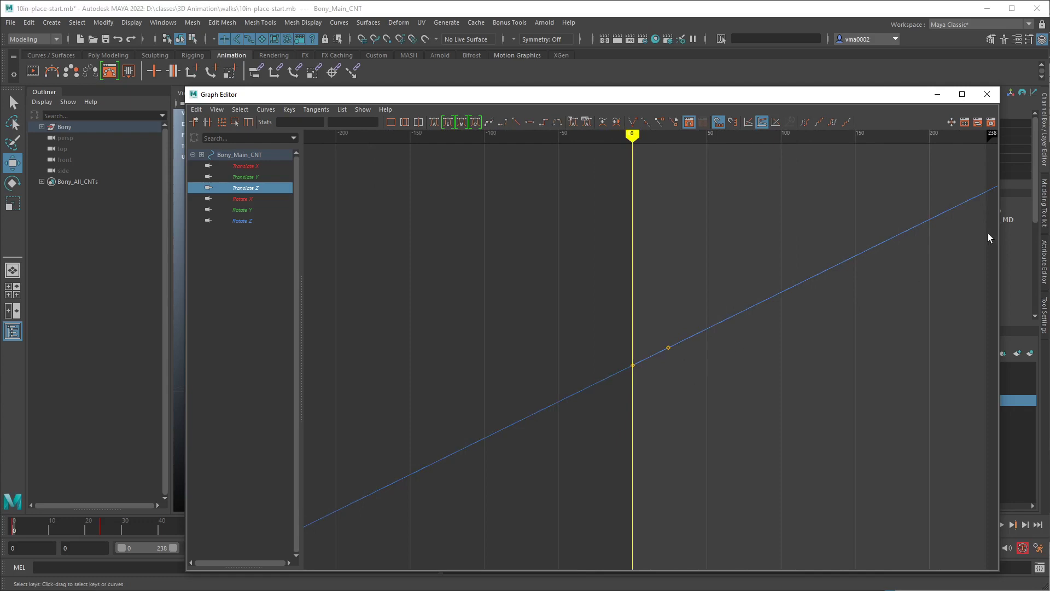
Play the walk from the start to examine how evenly the character travels forward, then return to frame 0.
{"action": "left_click_drag", "start_coordinate": [630, 100], "coordinate": [1049, 235]}
{"action": "left_click", "coordinate": [1000, 524]}
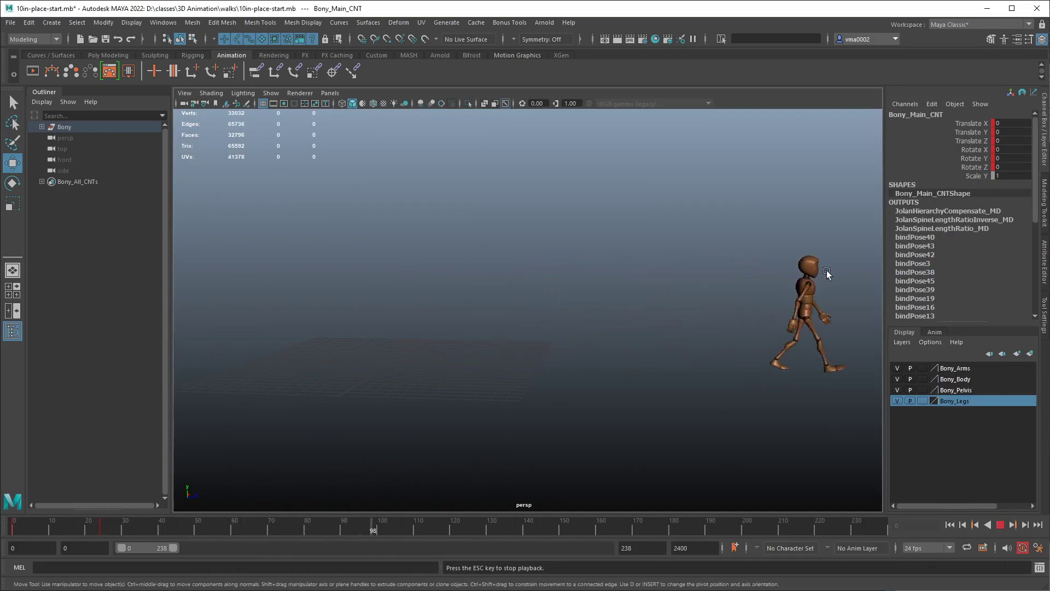
{"action": "left_click", "coordinate": [950, 524]}
{"action": "left_click", "coordinate": [999, 525]}
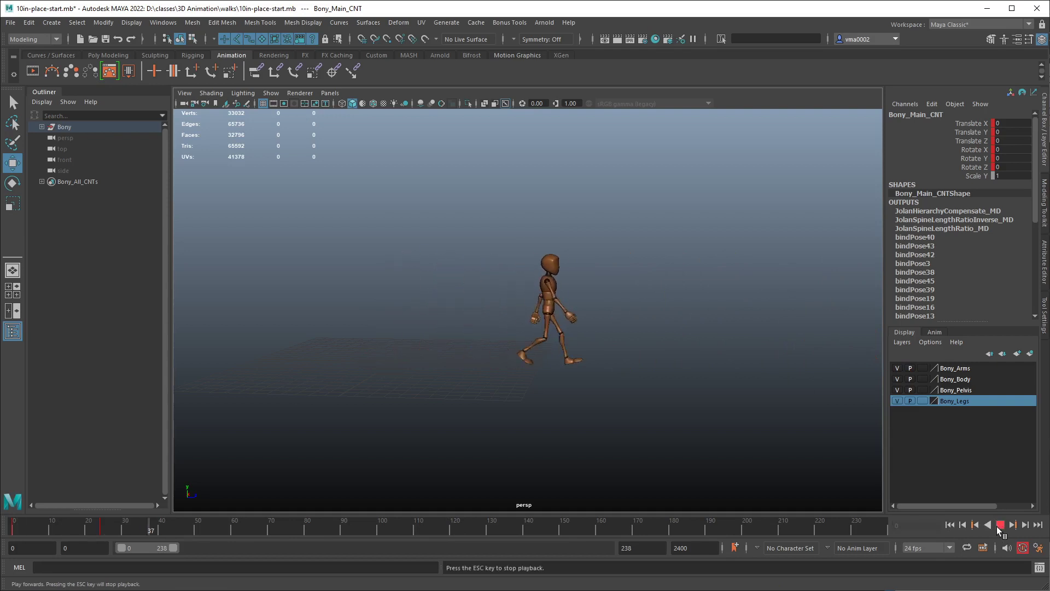
{"action": "left_click", "coordinate": [999, 525]}
{"action": "left_click", "coordinate": [949, 525]}
{"action": "scroll", "coordinate": [599, 450], "scroll_direction": "up", "scroll_amount": 3}
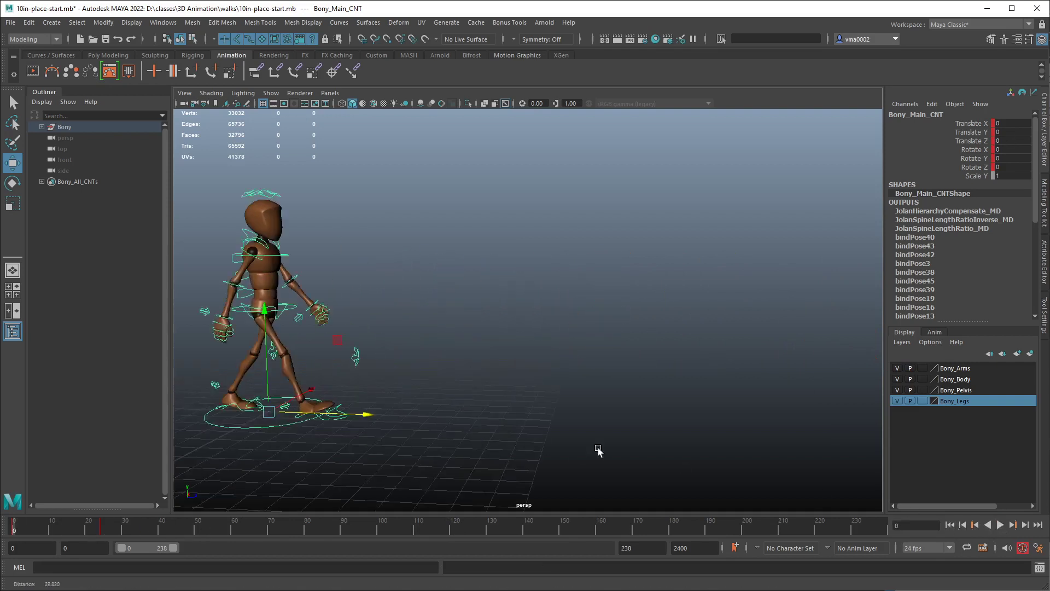
Play the walk close up on the legs to examine how the feet travel, and return to frame 0.
{"action": "middle_click_drag", "start_coordinate": [599, 450], "coordinate": [717, 412], "text": "alt"}
{"action": "scroll", "coordinate": [551, 445], "scroll_direction": "up", "scroll_amount": 4}
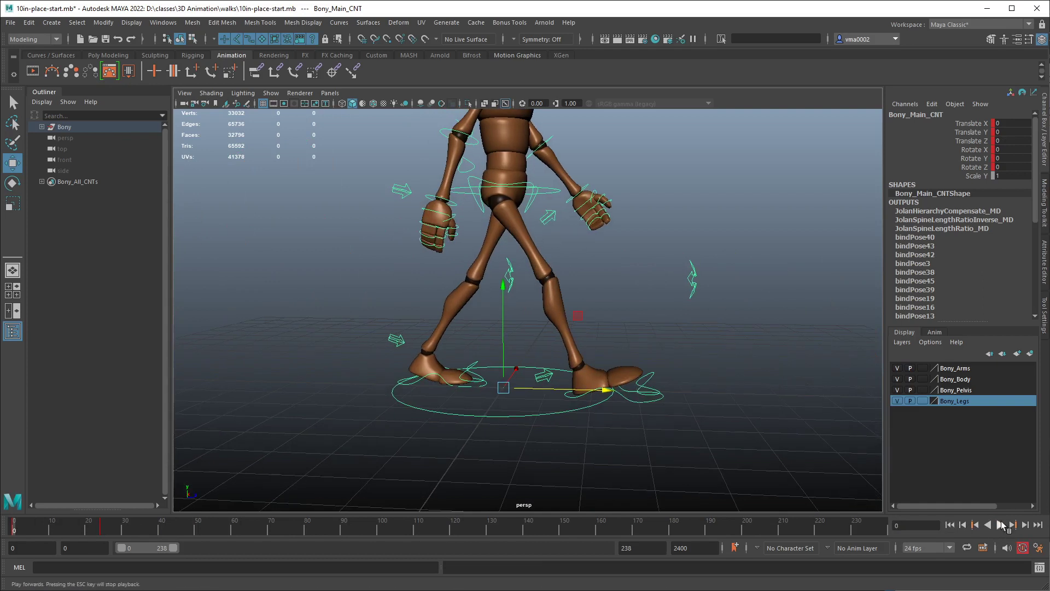
{"action": "left_click", "coordinate": [1001, 525]}
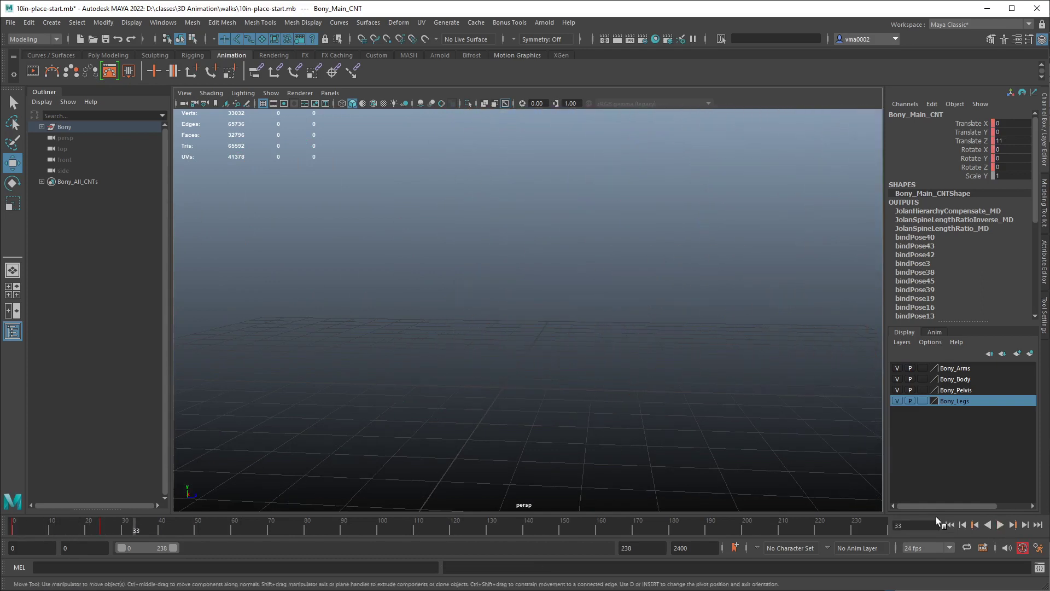
{"action": "left_click", "coordinate": [949, 525]}
Show only the right foot IK control's Translate Z curve in the Graph Editor.
{"action": "left_click", "coordinate": [638, 405]}
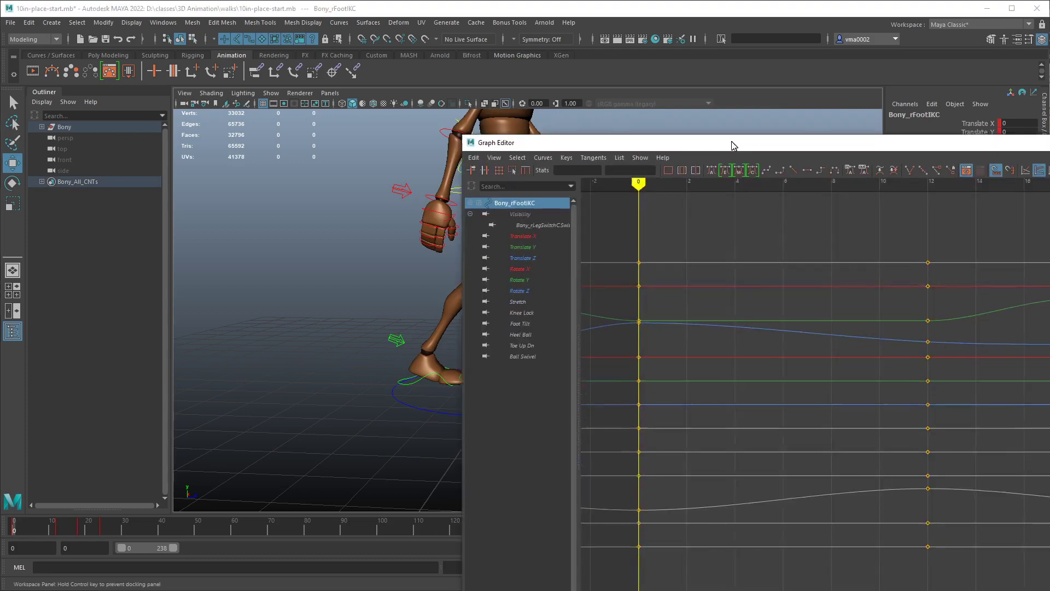
{"action": "left_click_drag", "start_coordinate": [733, 145], "coordinate": [1001, 187]}
{"action": "left_click_drag", "start_coordinate": [776, 184], "coordinate": [270, 138]}
{"action": "left_click", "coordinate": [284, 254]}
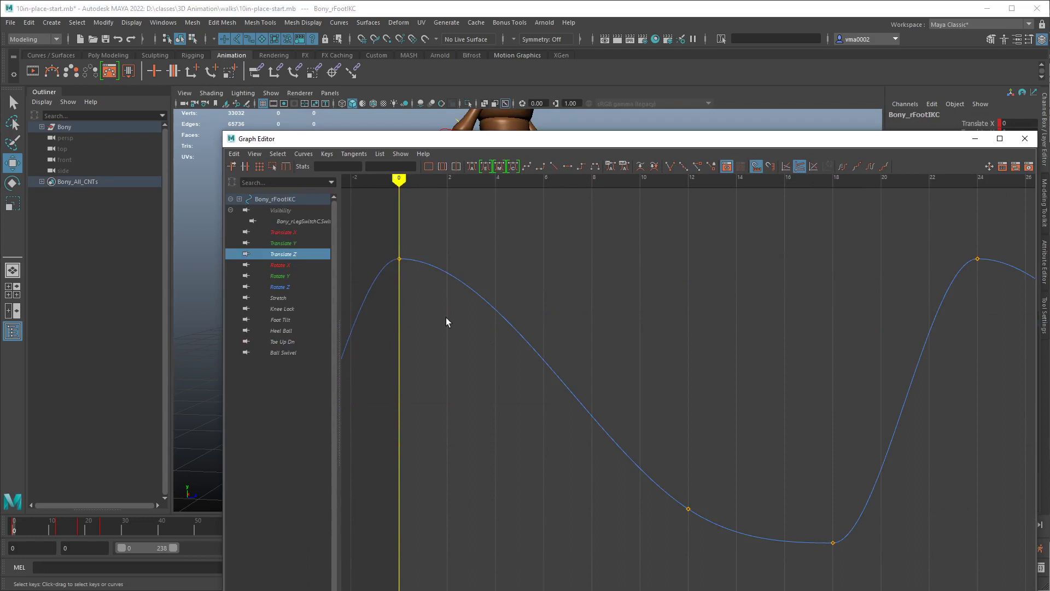
Make the right foot's Translate Z curve linear between frames 0 and 12, changing only the tangent handles that face each other.
{"action": "left_click_drag", "start_coordinate": [427, 288], "coordinate": [708, 557]}
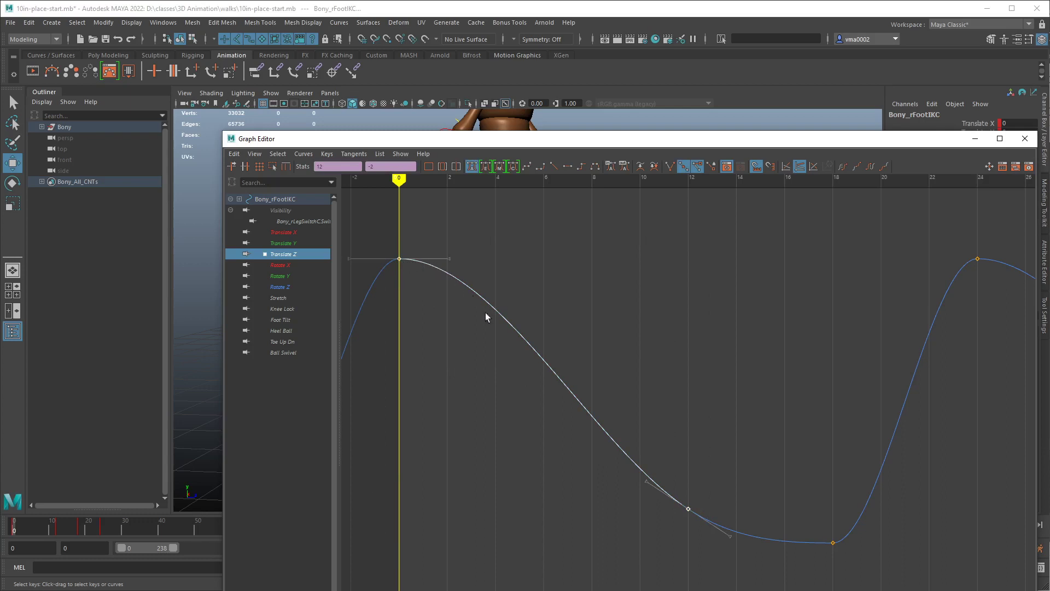
{"action": "left_click_drag", "start_coordinate": [442, 229], "coordinate": [678, 542]}
{"action": "left_click_drag", "start_coordinate": [379, 226], "coordinate": [703, 526]}
{"action": "left_click_drag", "start_coordinate": [436, 230], "coordinate": [660, 517]}
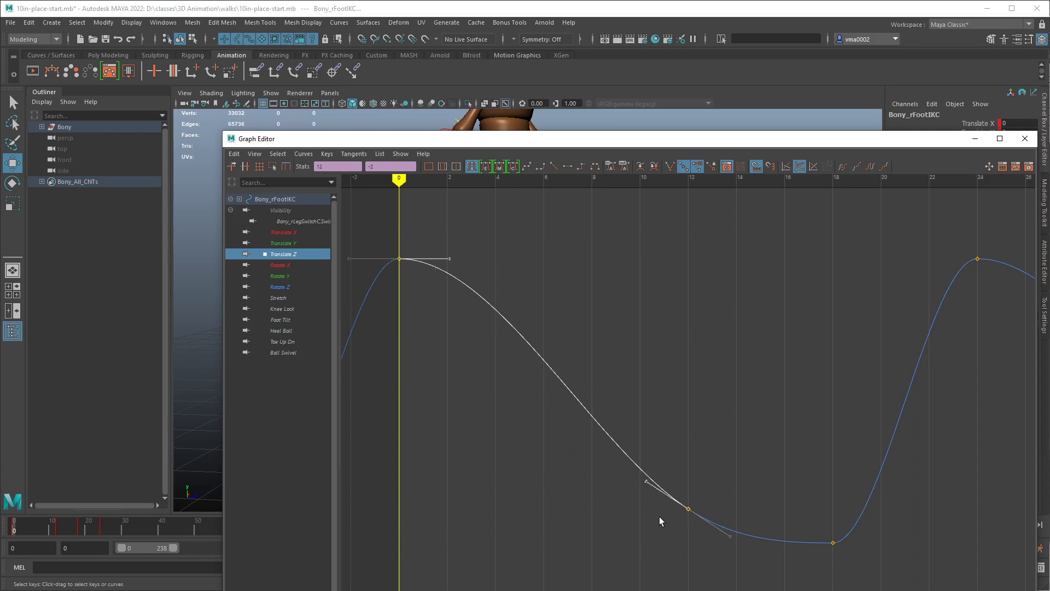
{"action": "left_click", "coordinate": [551, 166]}
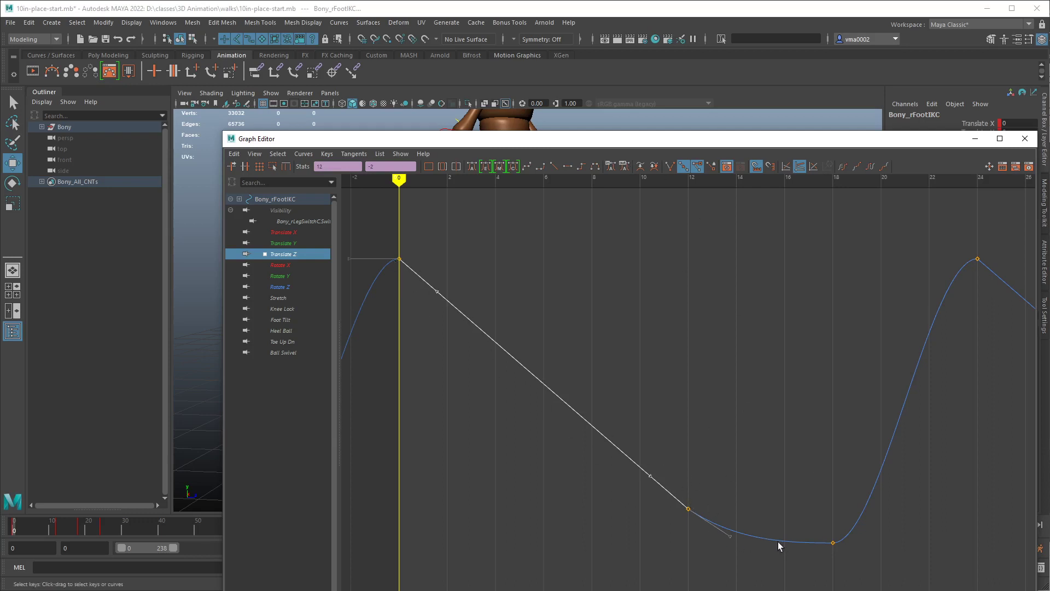
Close the Graph Editor, then play and scrub the opening frames to check the right foot's ground contact, ending at frame 0.
{"action": "left_click", "coordinate": [1024, 138]}
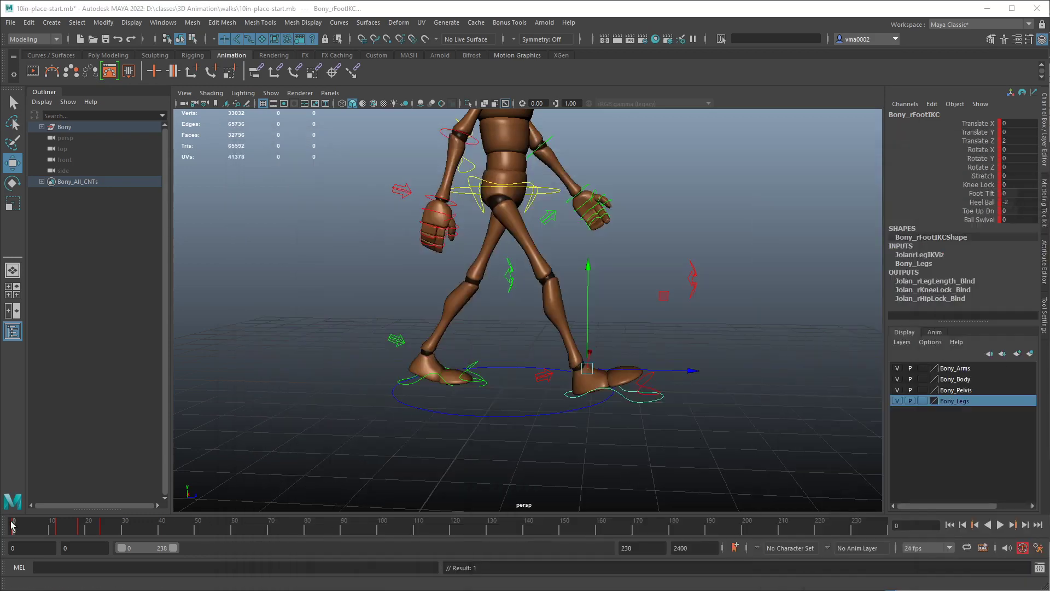
{"action": "key", "text": "alt+v"}
{"action": "mouse_move", "coordinate": [30, 530]}
{"action": "left_mouse_down"}
{"action": "mouse_move", "coordinate": [74, 538]}
{"action": "mouse_move", "coordinate": [14, 540]}
{"action": "mouse_move", "coordinate": [77, 547]}
{"action": "mouse_move", "coordinate": [12, 542]}
{"action": "left_mouse_up"}
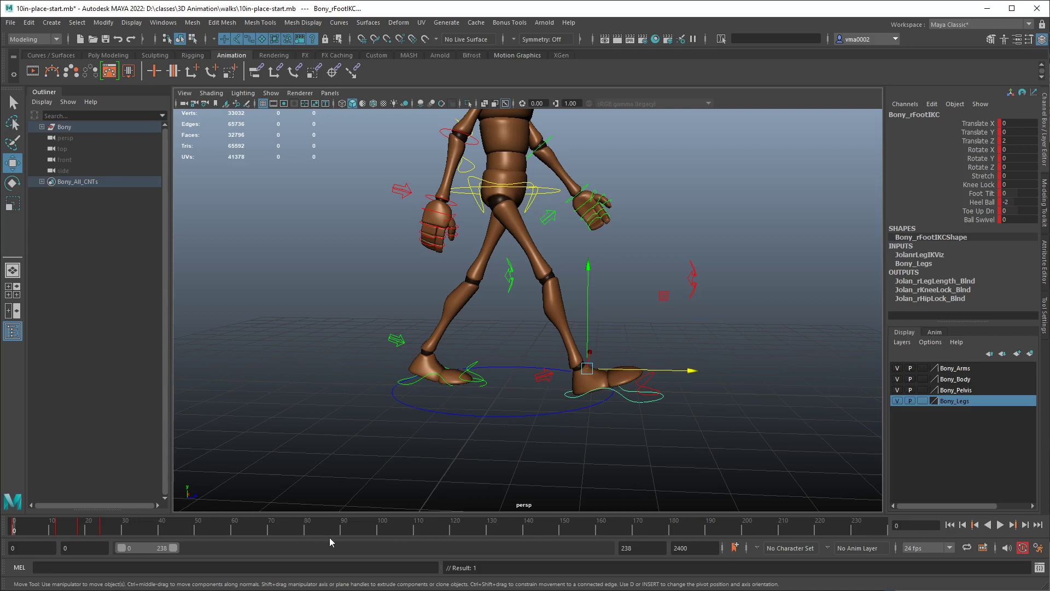
Make the left foot IK control's Translate Z curve linear between frames 12 and 24, changing only the facing tangent handles.
{"action": "left_click", "coordinate": [413, 383]}
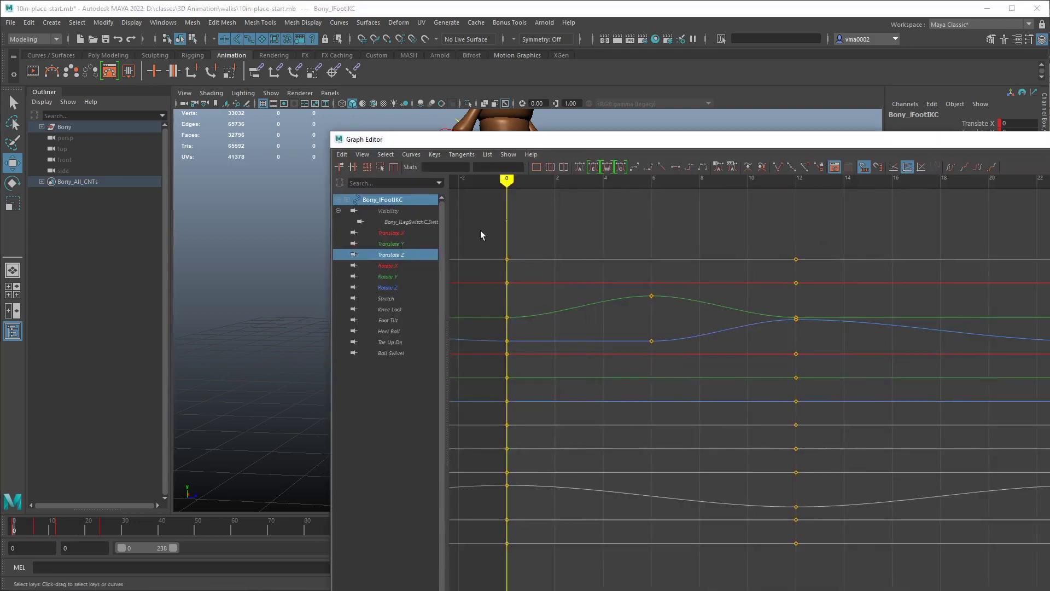
{"action": "left_click", "coordinate": [394, 254]}
{"action": "left_click_drag", "start_coordinate": [786, 236], "coordinate": [1049, 542]}
{"action": "left_click_drag", "start_coordinate": [830, 225], "coordinate": [1036, 560]}
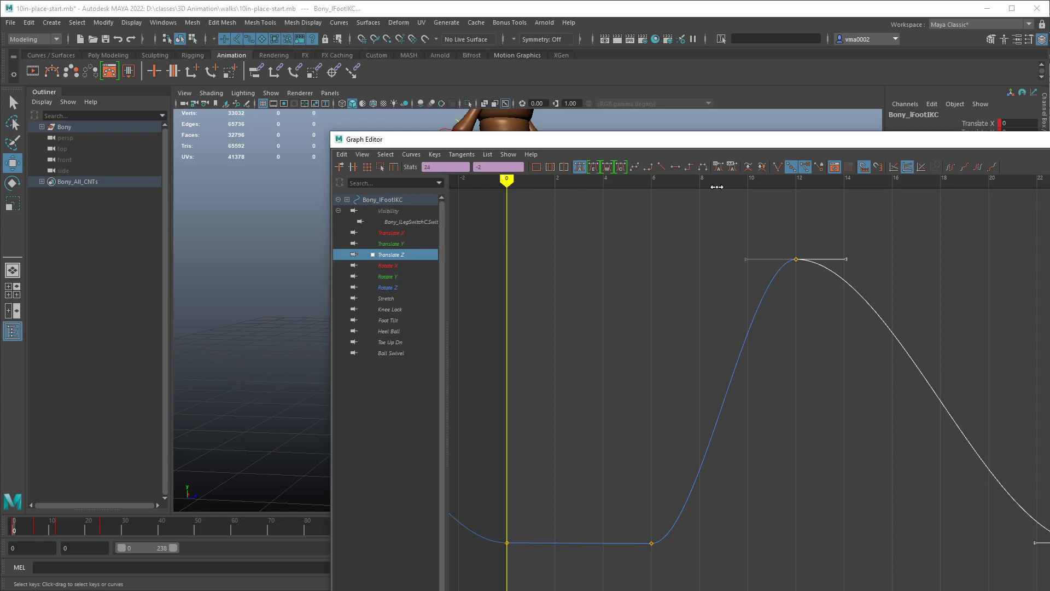
{"action": "left_click", "coordinate": [661, 166]}
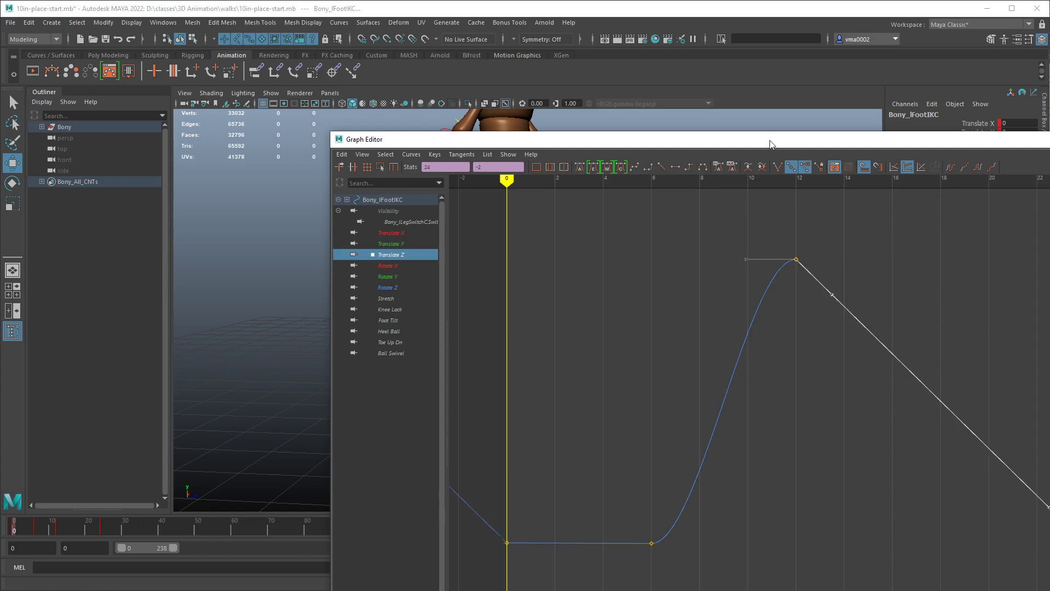
{"action": "left_click", "coordinate": [773, 123]}
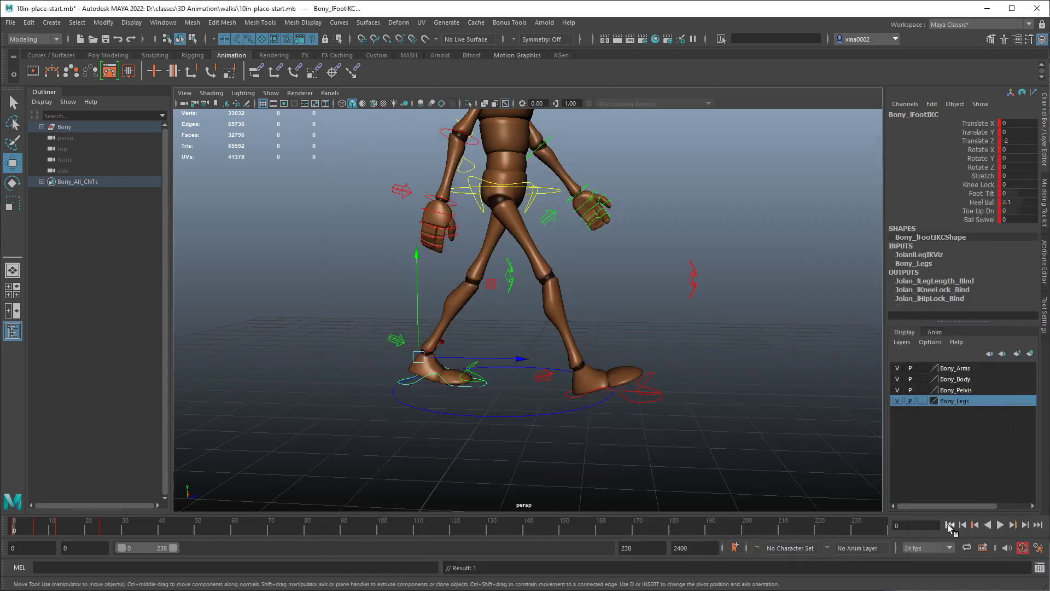
Deselect the foot control, play the walk from a distant view to examine the forward travel, and return to frame 0.
{"action": "right_click_drag", "start_coordinate": [781, 469], "coordinate": [643, 464], "text": "alt"}
{"action": "left_click", "coordinate": [640, 458]}
{"action": "right_click_drag", "start_coordinate": [626, 422], "coordinate": [602, 422], "text": "alt"}
{"action": "middle_click_drag", "start_coordinate": [603, 422], "coordinate": [533, 422], "text": "alt"}
{"action": "left_click", "coordinate": [1001, 525]}
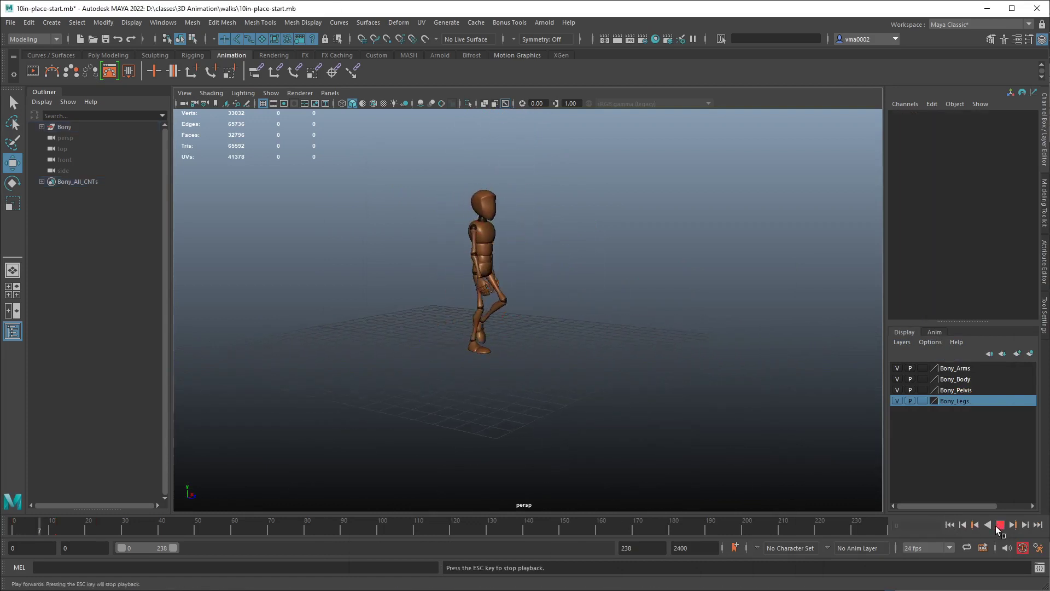
{"action": "right_click_drag", "start_coordinate": [755, 429], "coordinate": [417, 410], "text": "alt"}
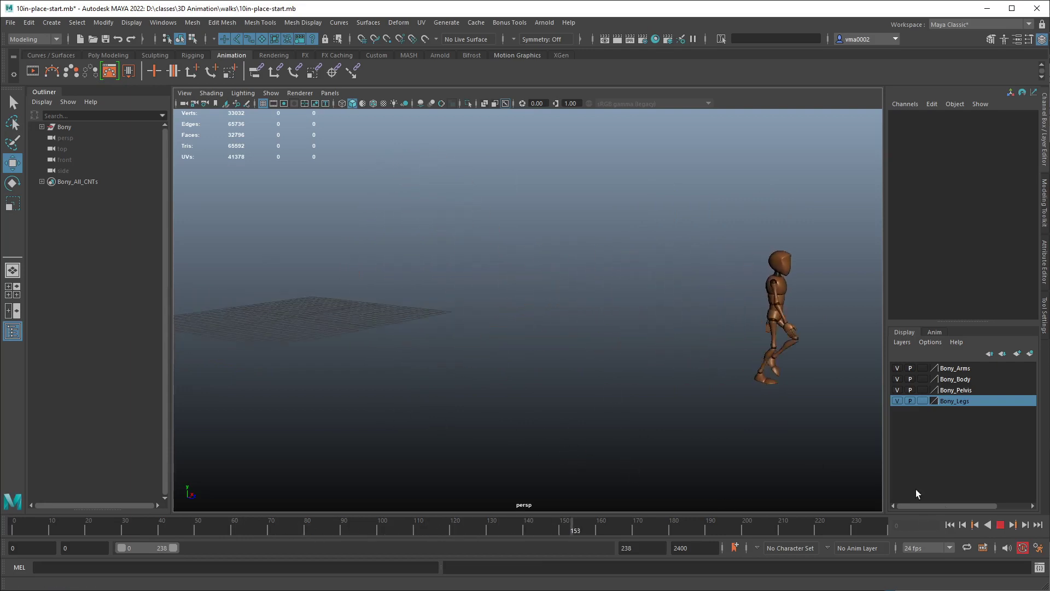
{"action": "left_click", "coordinate": [1001, 525]}
{"action": "left_click", "coordinate": [950, 525]}
{"action": "key", "text": "f"}
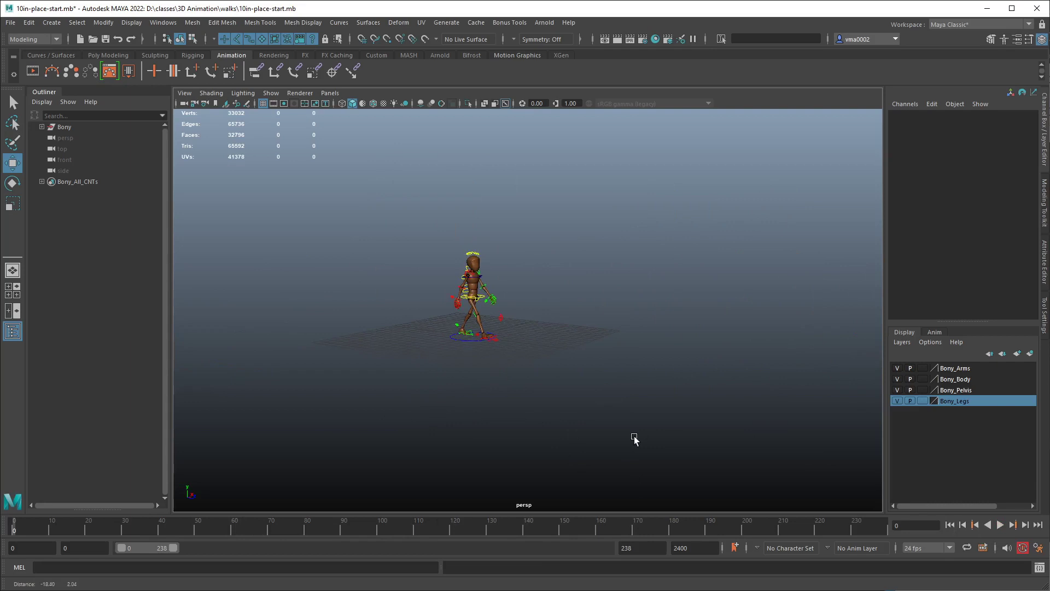